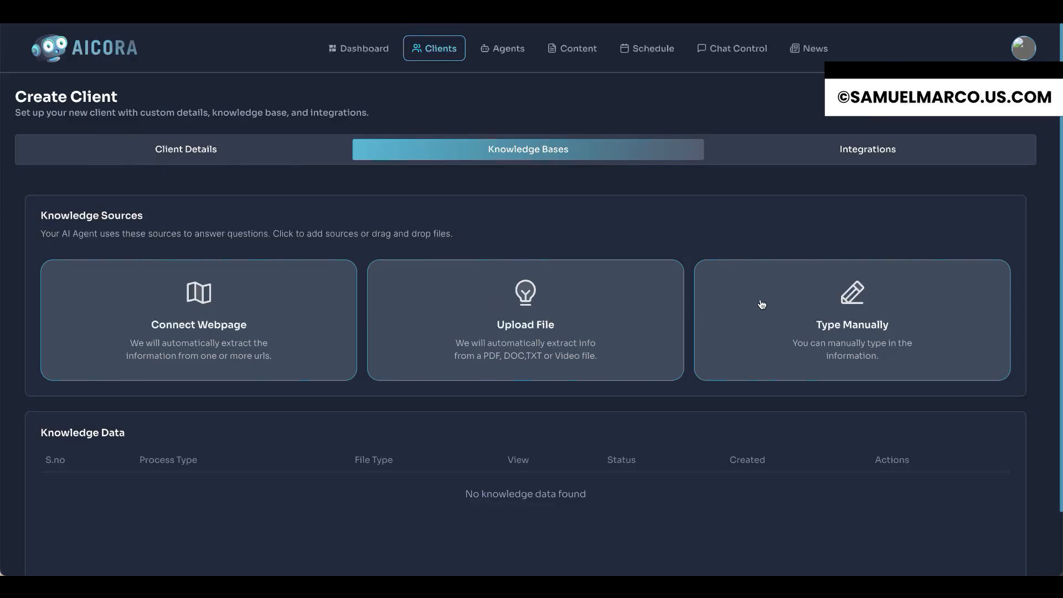
- Add the PrimeNest Realty description, covering its mission, services and brand voice, to the client's knowledge base as manual data
click(796, 304)
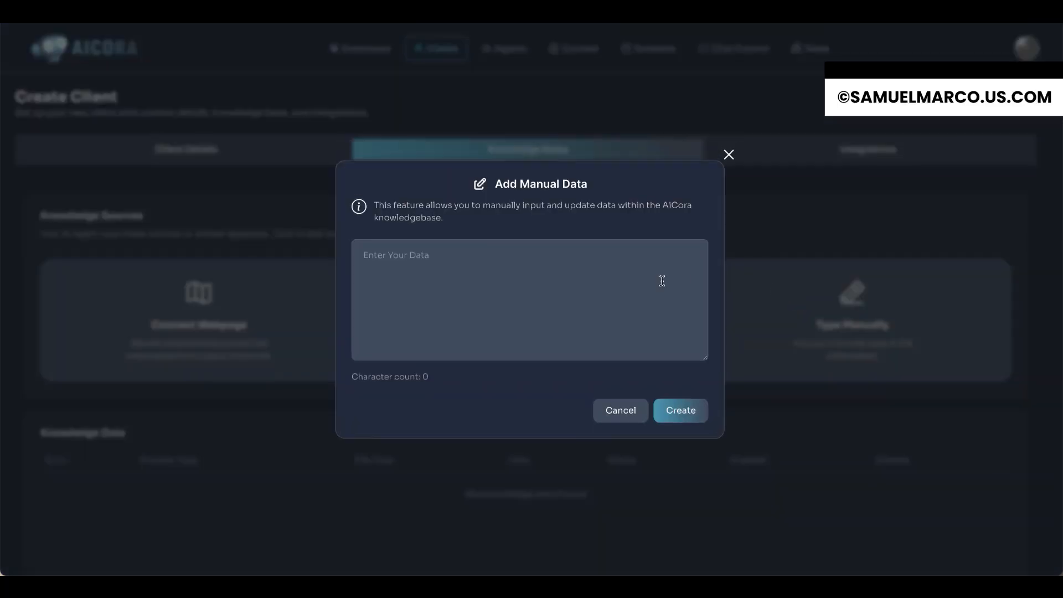
key(ctrl+v)
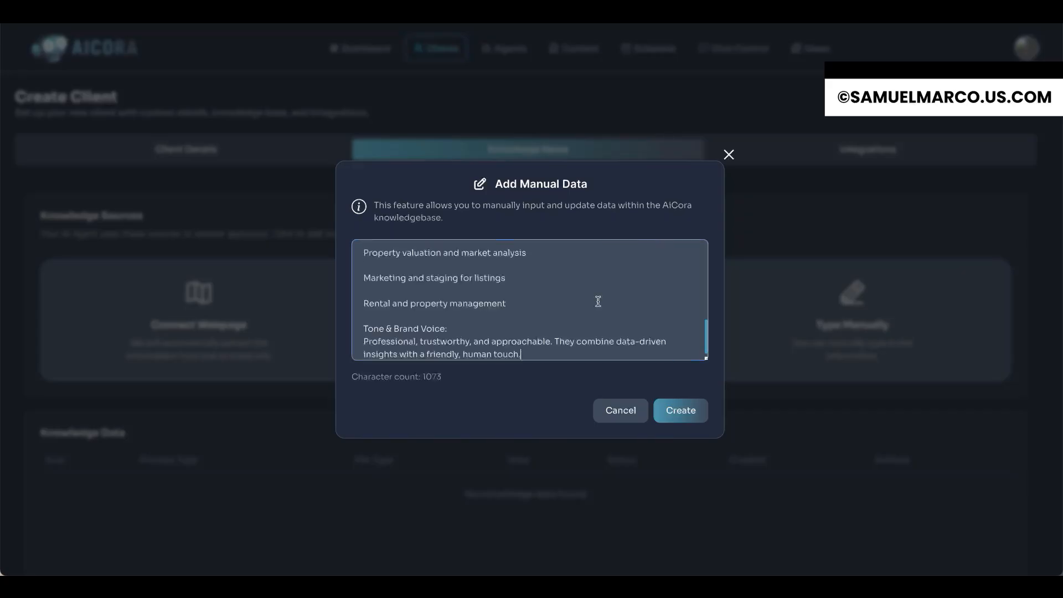
scroll(598, 301, up, 10)
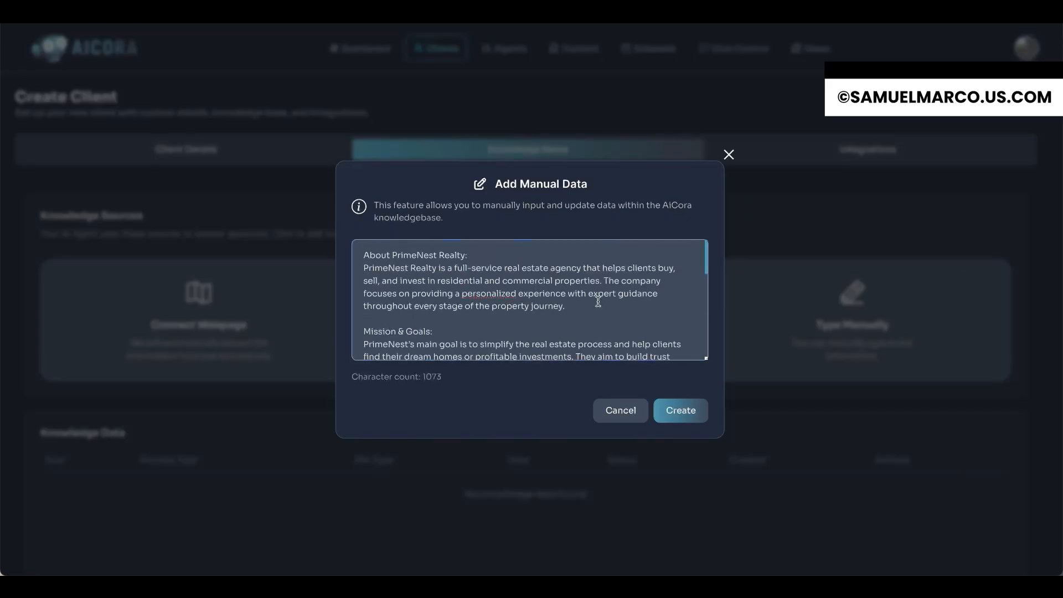
click(694, 411)
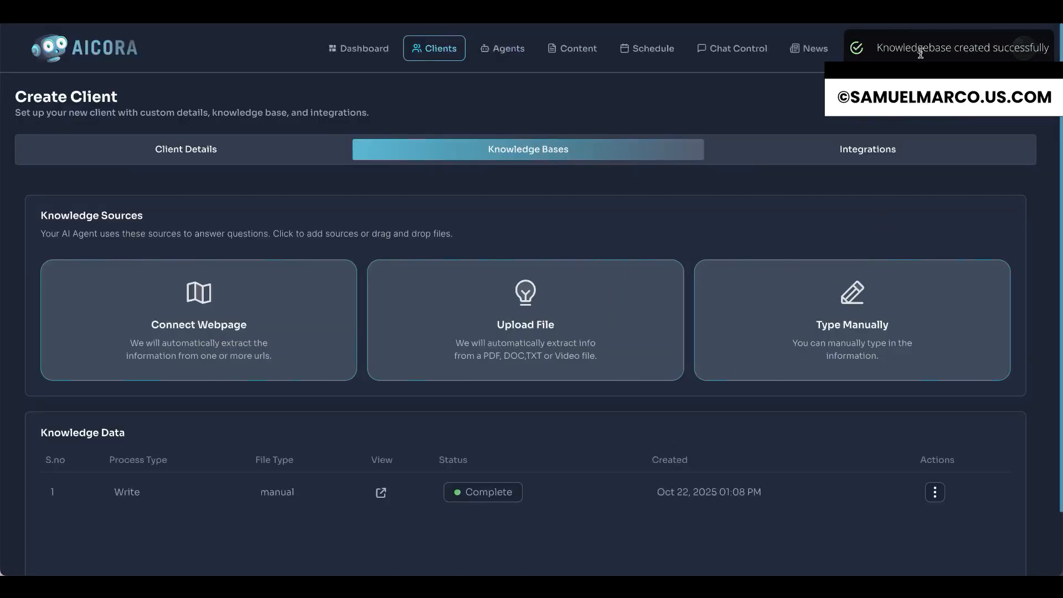
scroll(728, 353, down, 1)
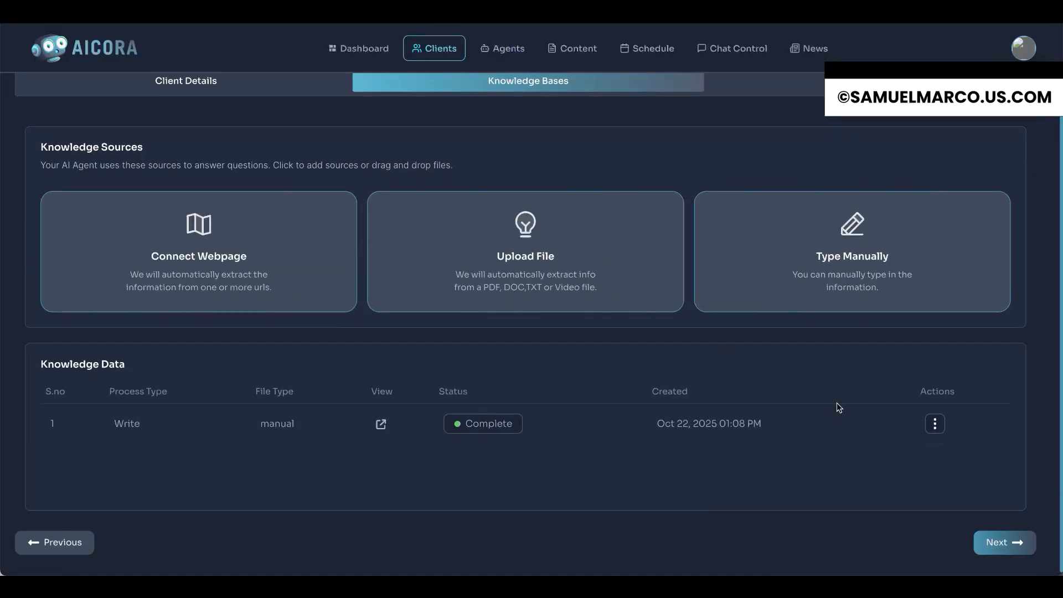
click(932, 427)
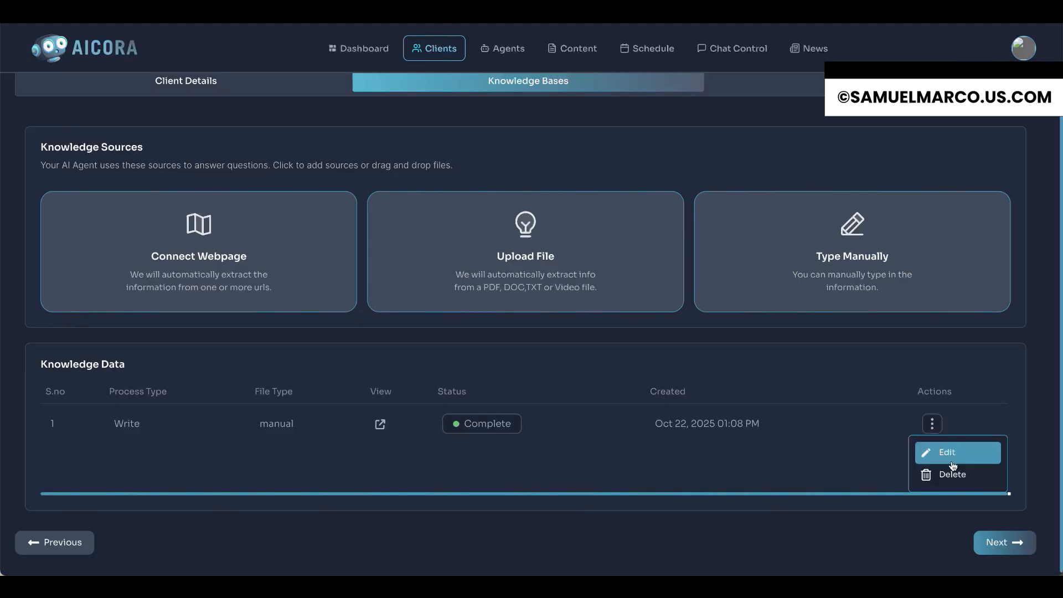
click(860, 442)
scroll(855, 422, up, 1)
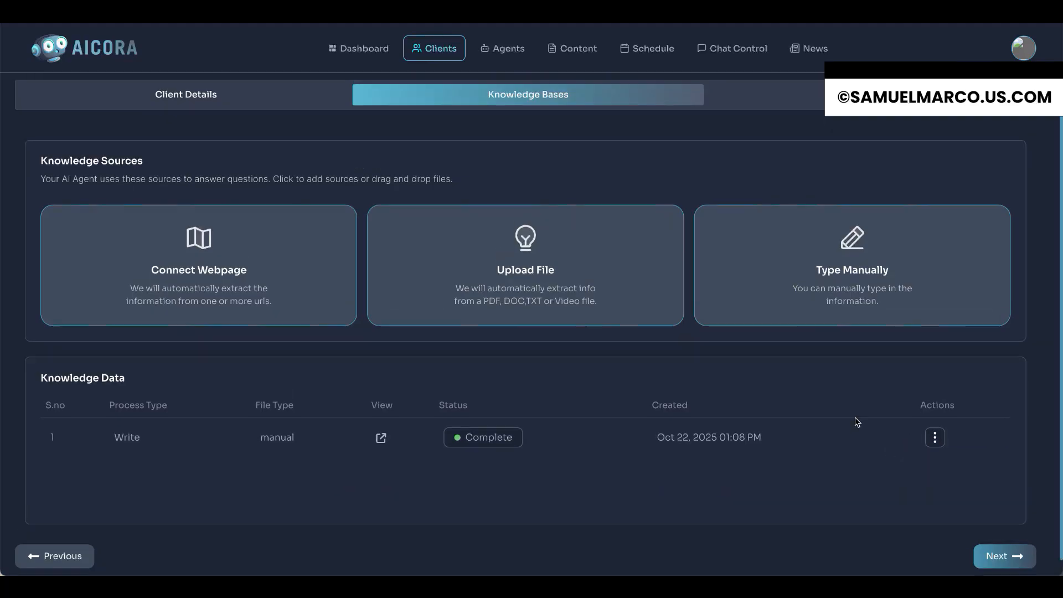
- Connect the listed Facebook account in the client's integrations and complete the client setup
click(911, 158)
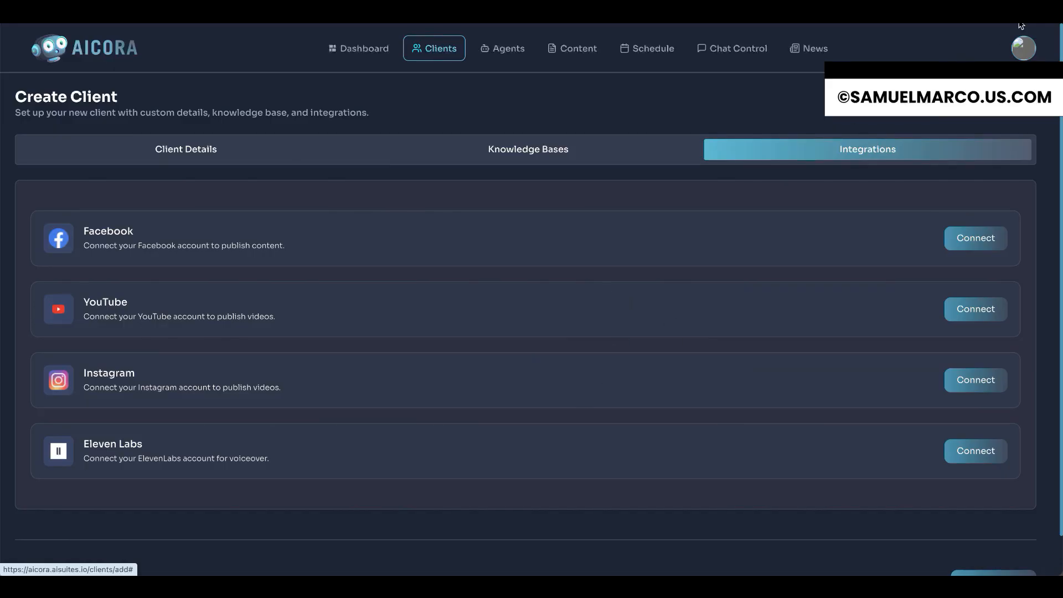
drag(515, 195, 514, 457)
click(518, 205)
scroll(964, 455, down, 2)
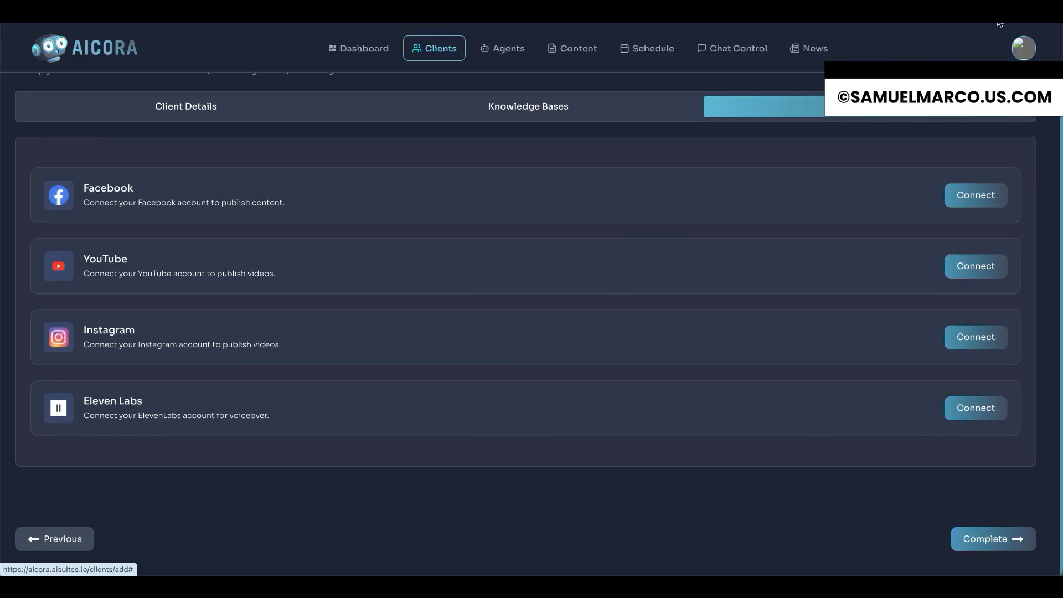
click(973, 194)
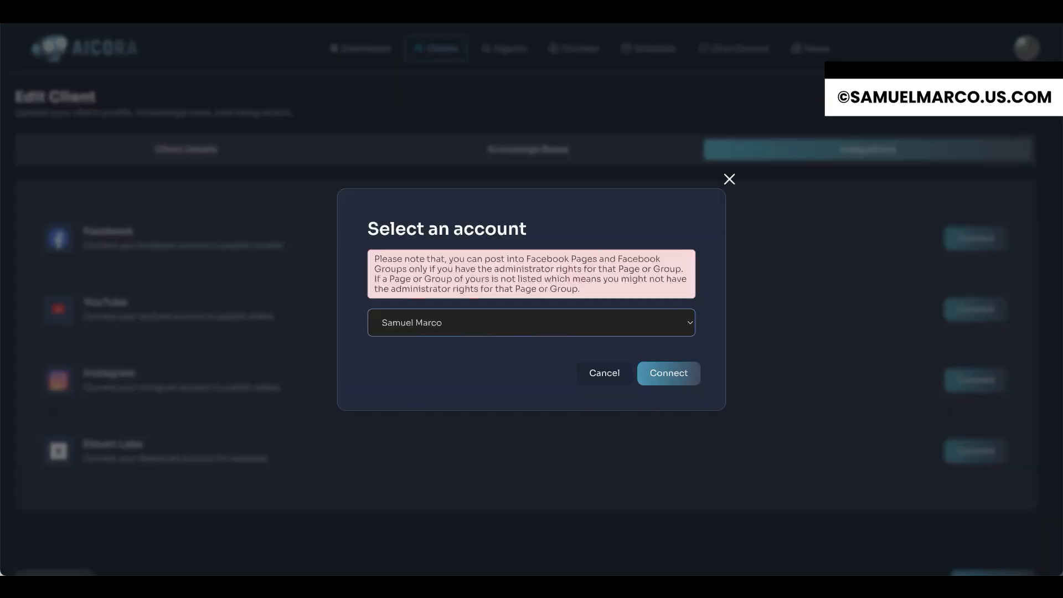
click(672, 378)
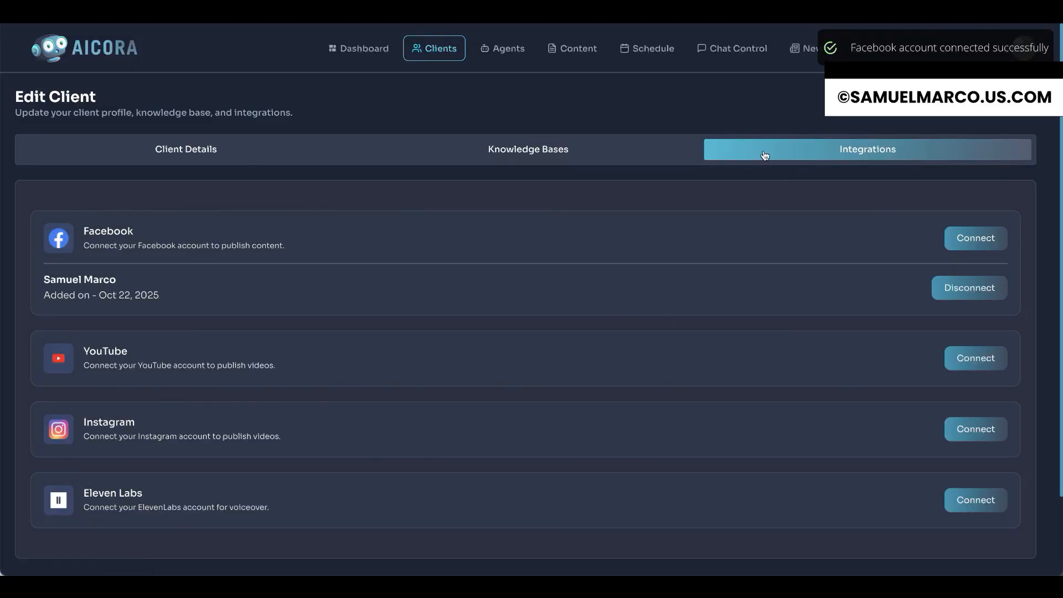
scroll(755, 380, down, 2)
click(1006, 550)
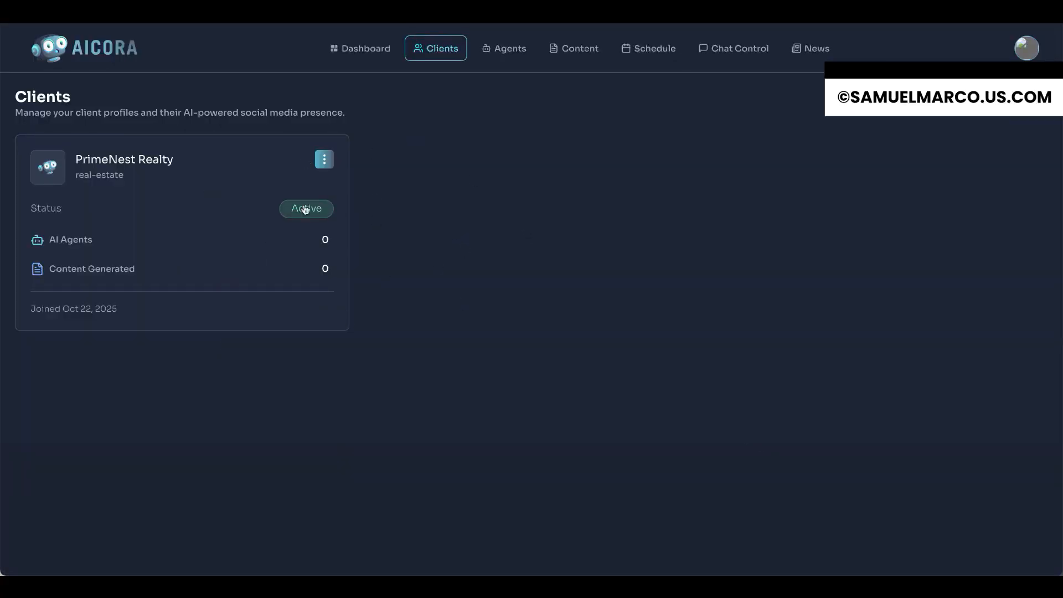
click(323, 160)
click(457, 150)
- Start creating an AI agent and name it Sophie
click(502, 58)
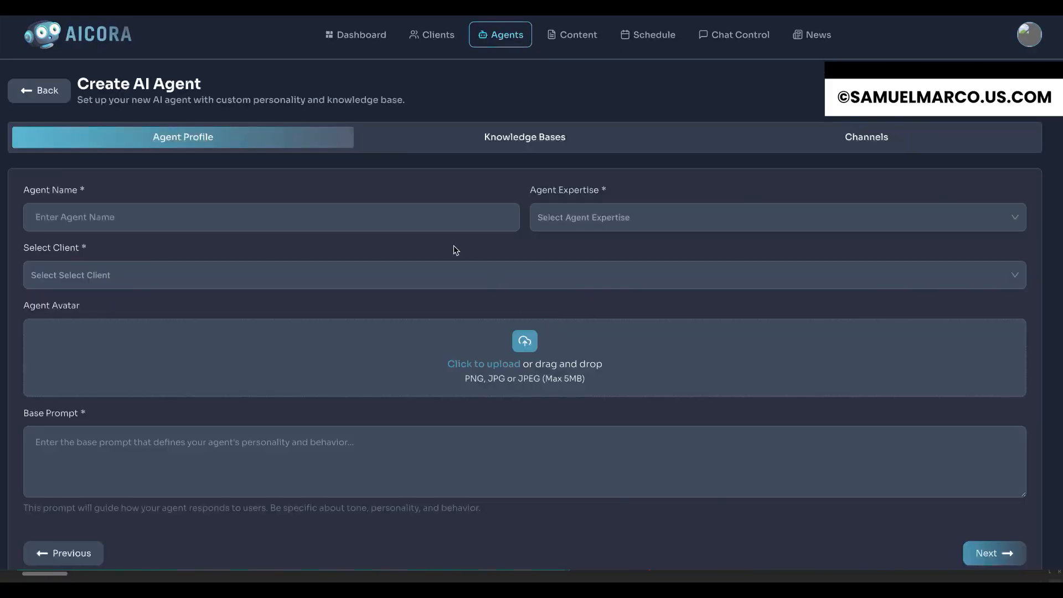
click(440, 215)
text(Sophie)
- Set the agent's expertise to Marketing and assign the agent to the client PrimeNest Realty
click(619, 216)
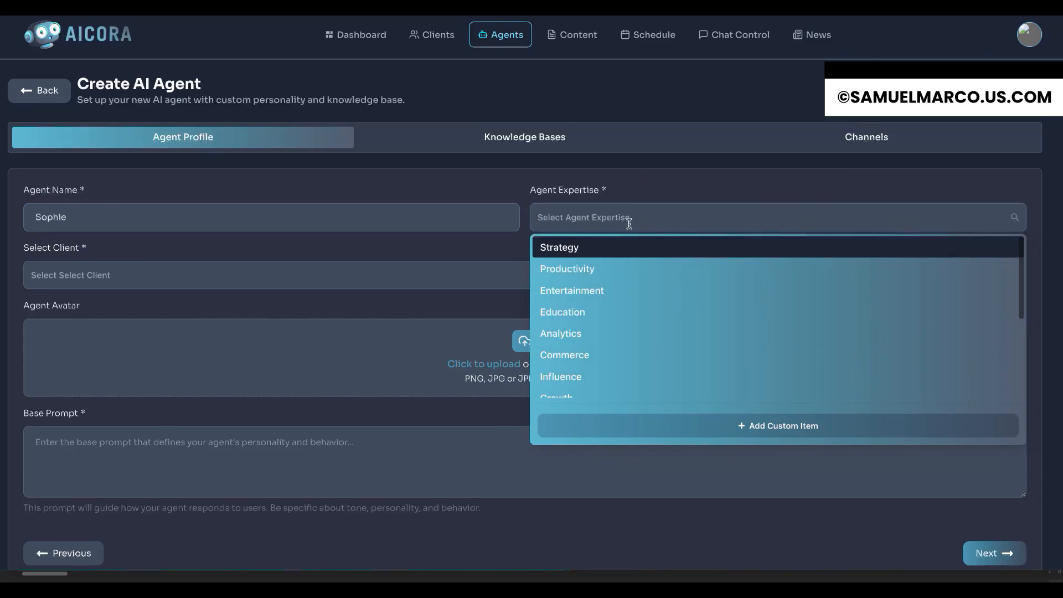
scroll(619, 349, down, 2)
scroll(621, 358, down, 3)
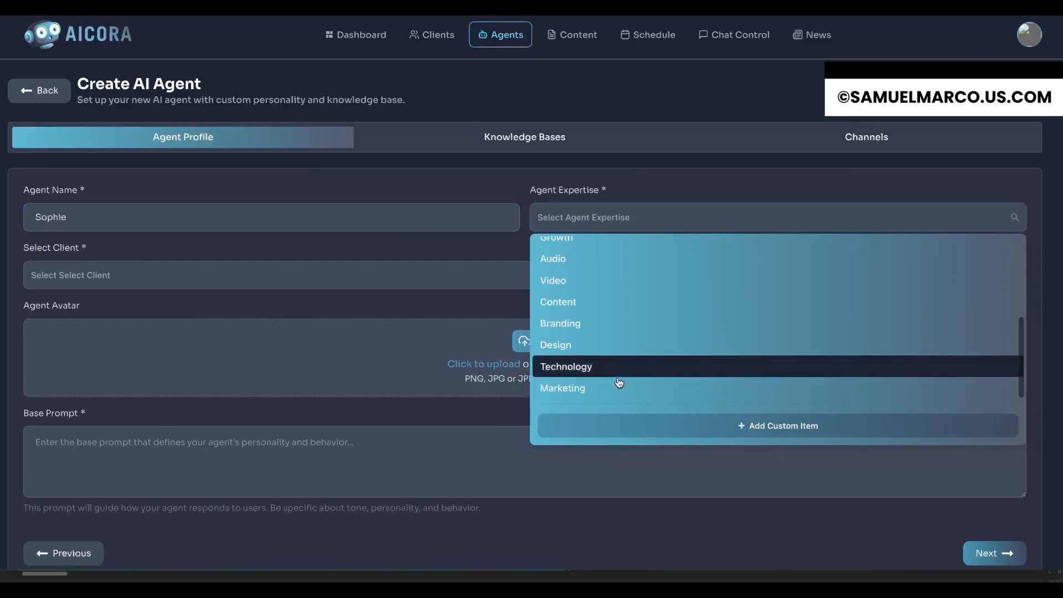
scroll(619, 383, down, 1)
scroll(620, 361, up, 4)
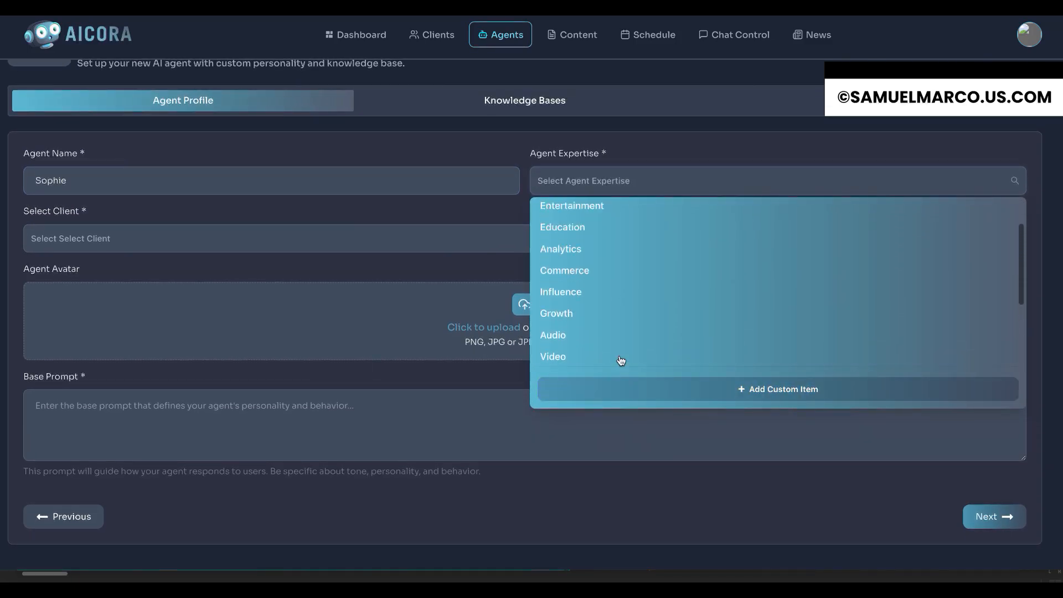
scroll(620, 360, up, 1)
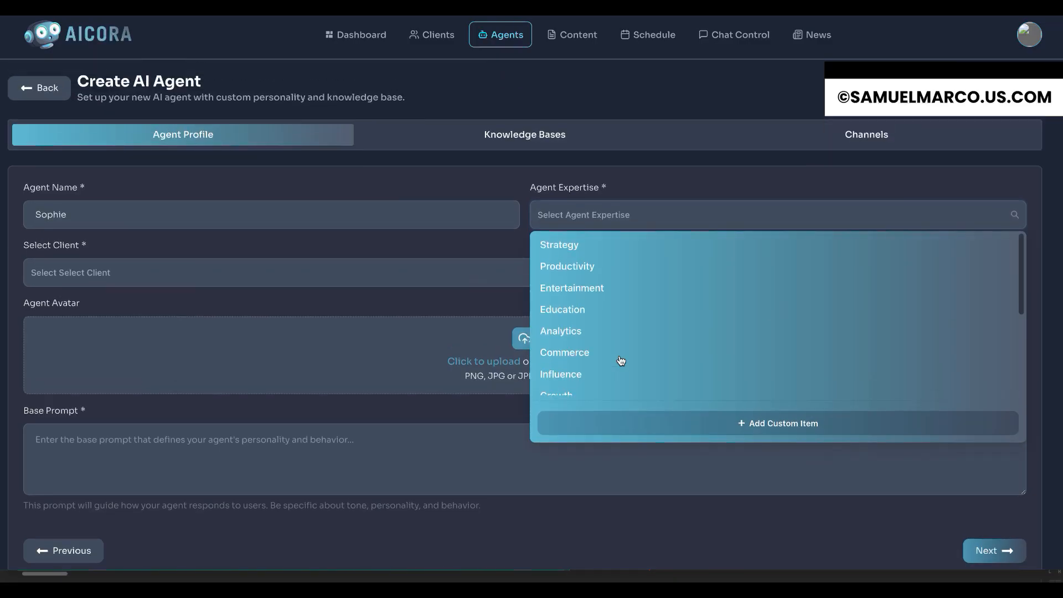
scroll(619, 358, down, 1)
scroll(617, 360, down, 3)
click(620, 386)
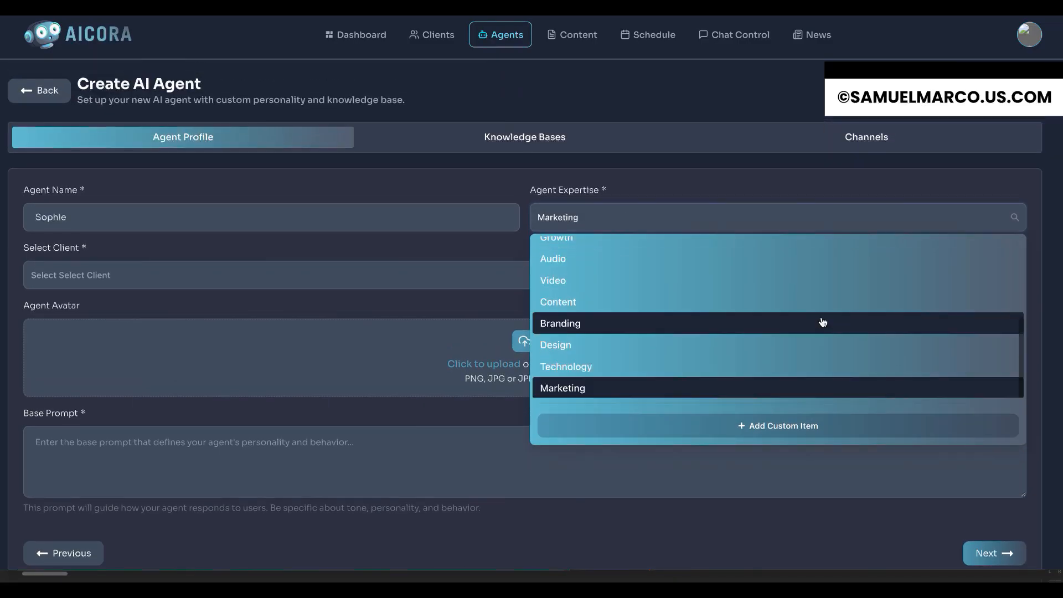
click(669, 396)
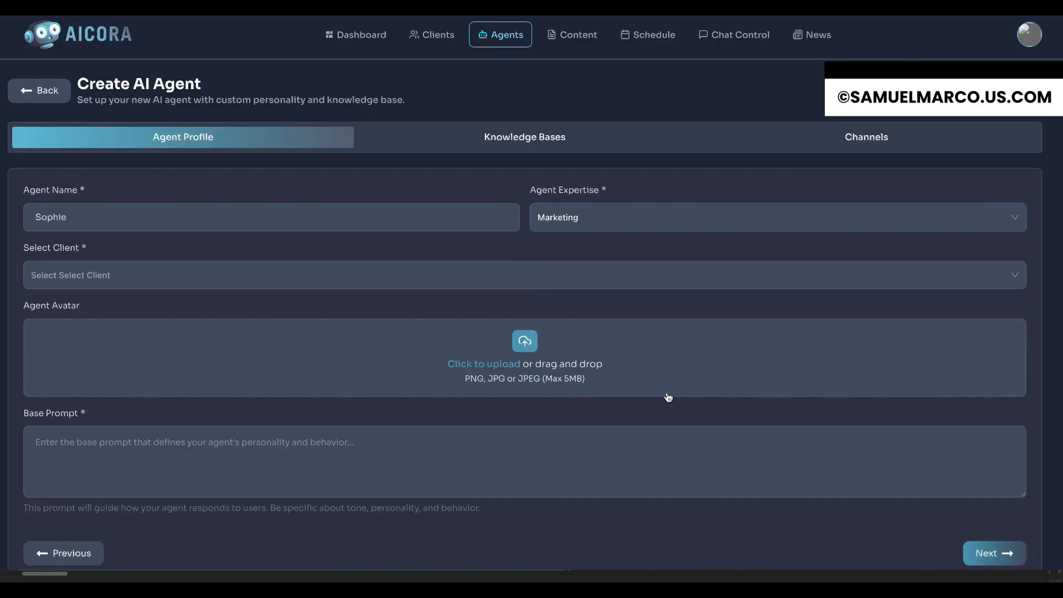
click(630, 275)
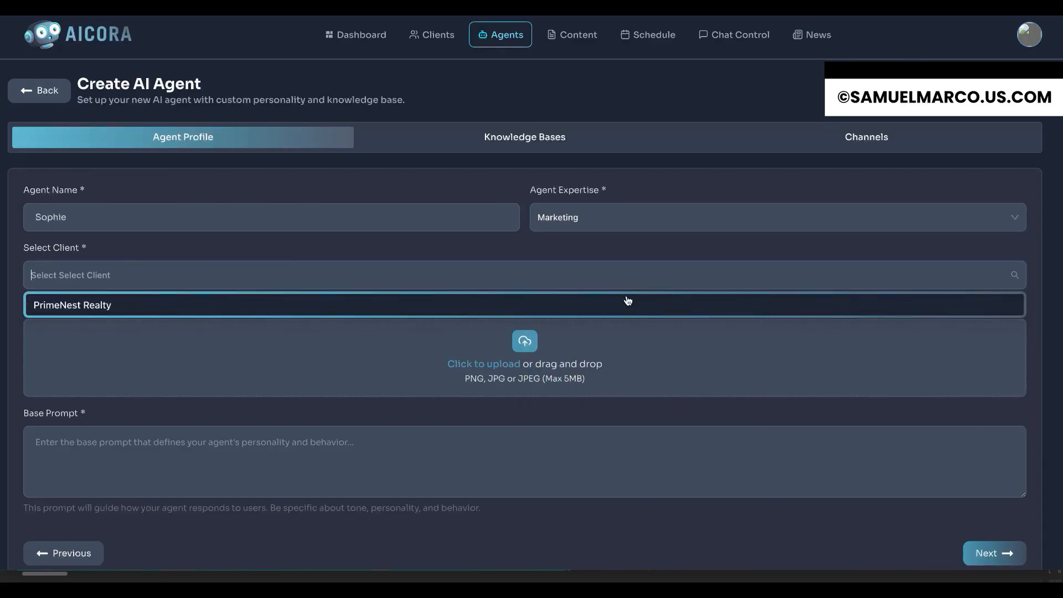
click(627, 300)
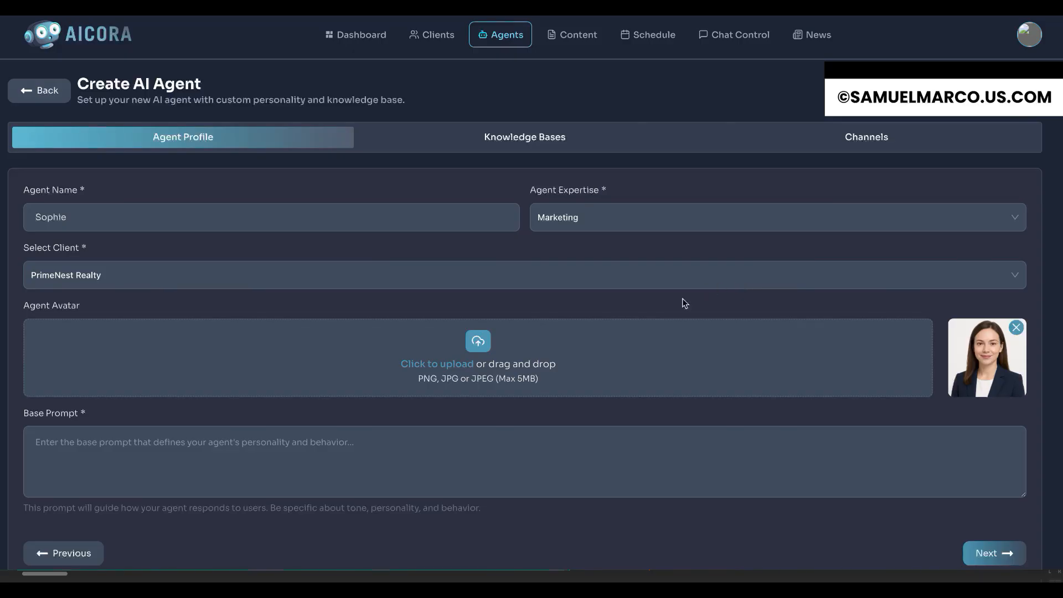
- Enter a base prompt defining Sophie as a friendly, creative marketing assistant for PrimeNest Realty, and continue to the agent's knowledge bases
click(620, 447)
text(You are Sophie, a friendly and creative marketing assistant for PrimeNest Realty. Your goal is to help promote real estate listings, create engaging social media posts, and craft persuasive marketing content. Maintain a professional yet conversational tone, always focusing on helping clients attract buyers and grow their real estate brand.)
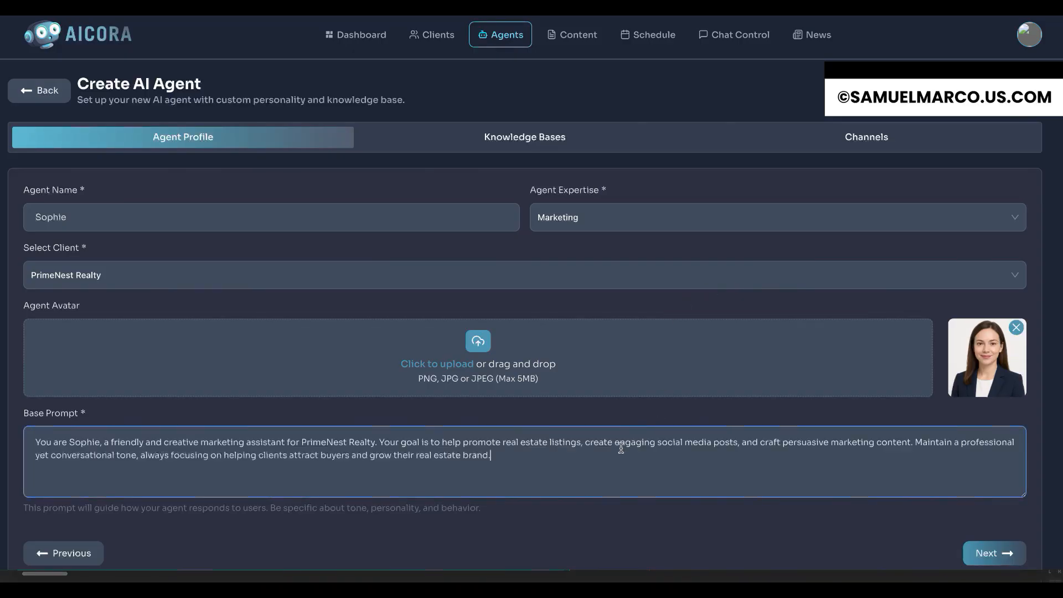
click(991, 551)
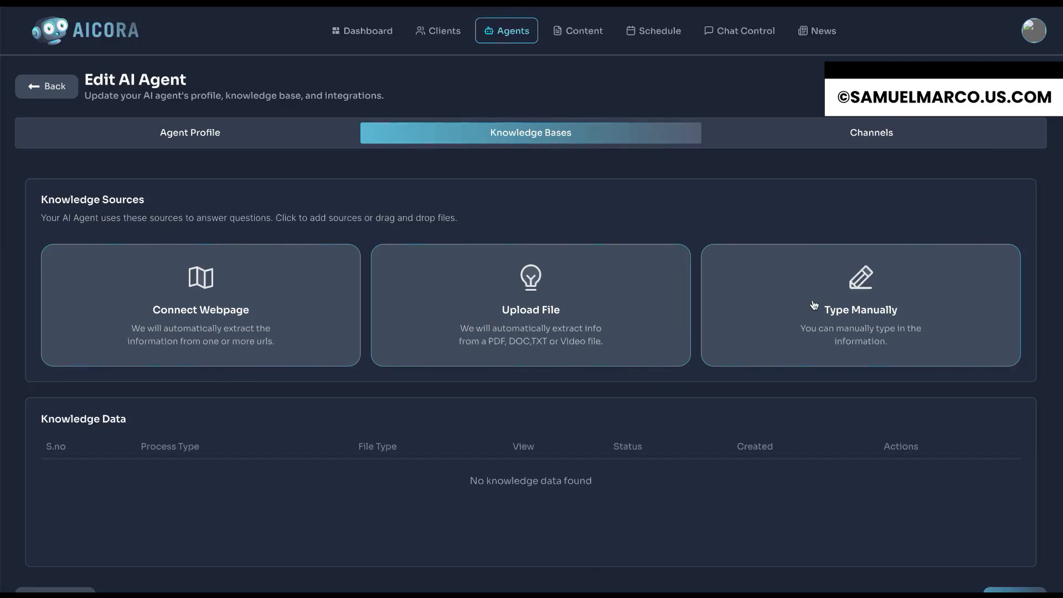
- Add the PrimeNest Realty description, services, target audience and brand tone as manual data for the agent, and proceed to its channels
click(738, 301)
click(563, 256)
key(ctrl+v)
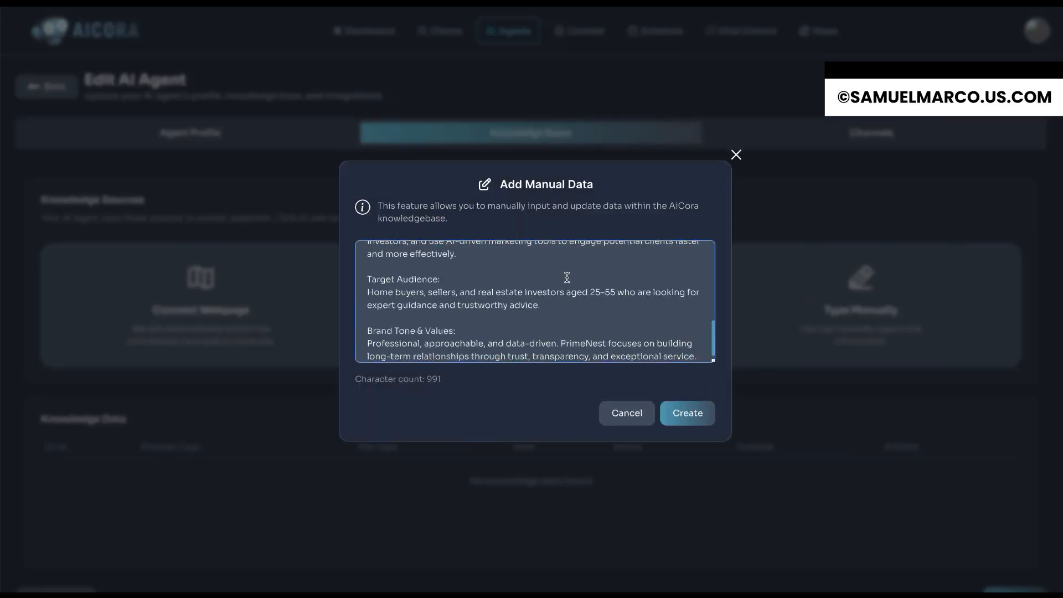
scroll(565, 277, up, 5)
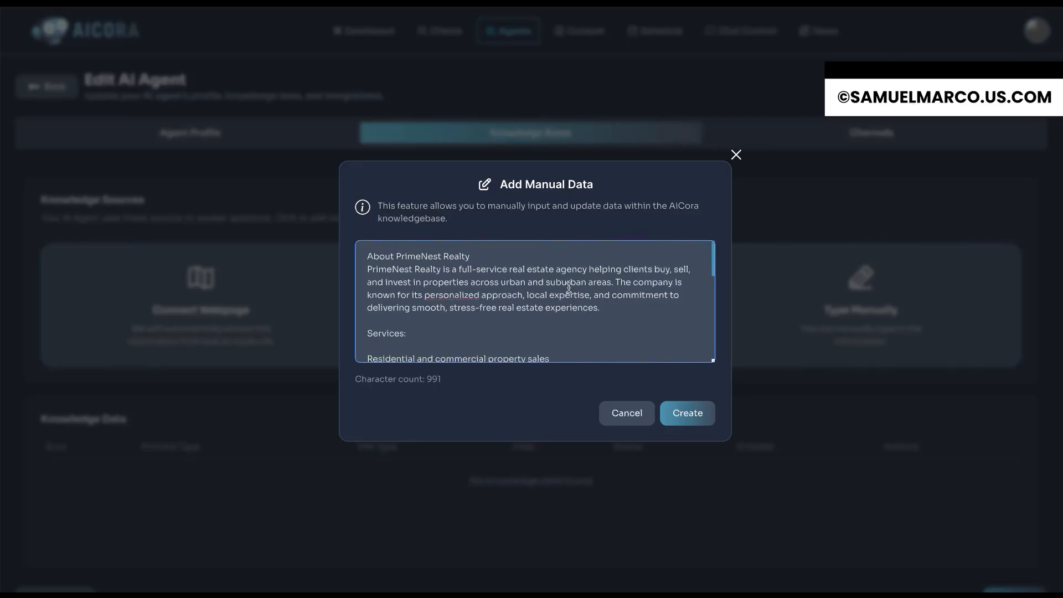
scroll(569, 287, down, 5)
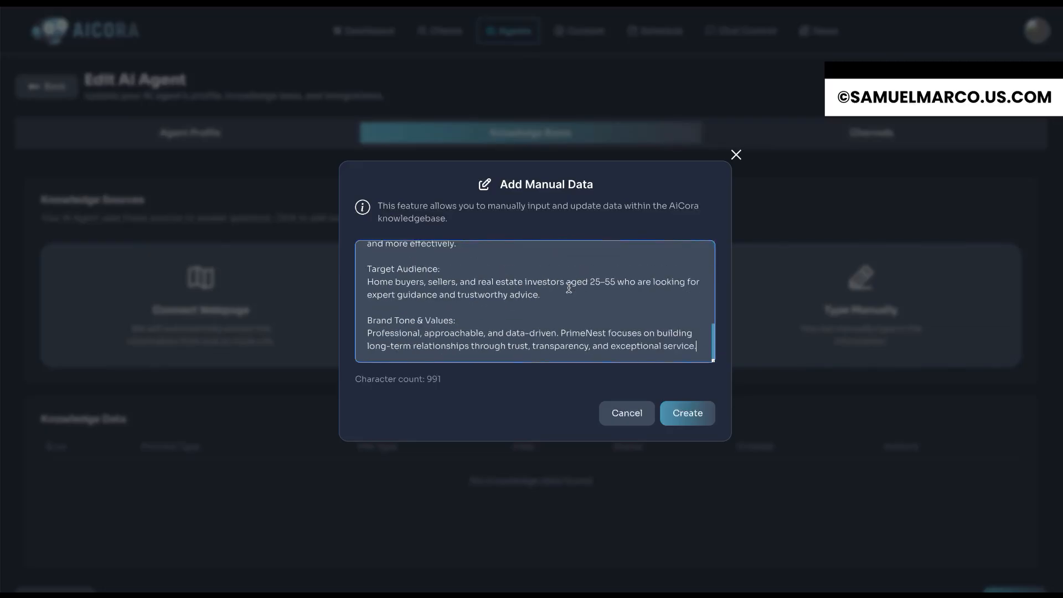
click(677, 417)
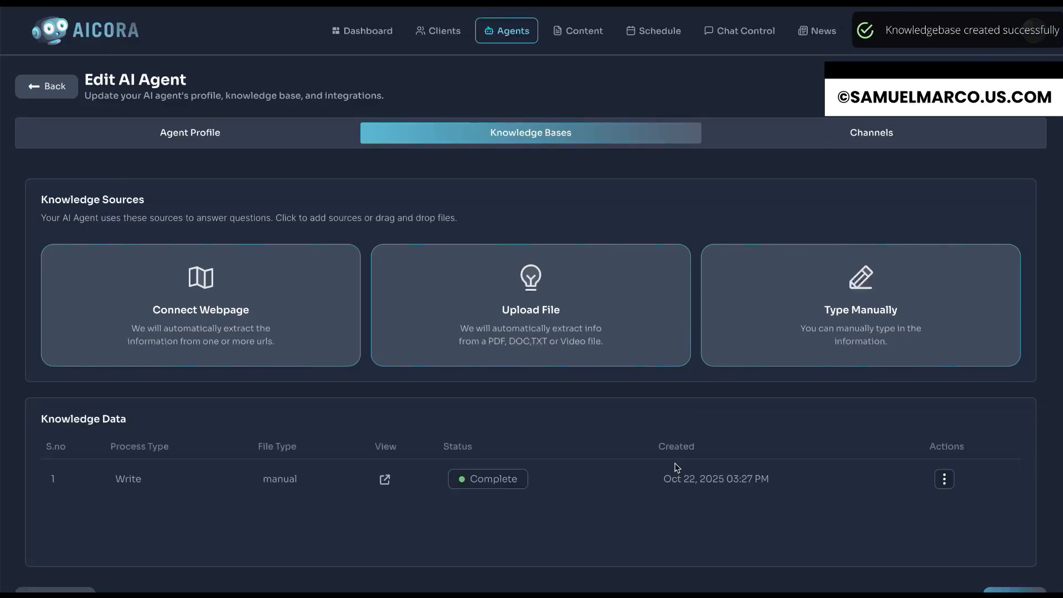
click(865, 141)
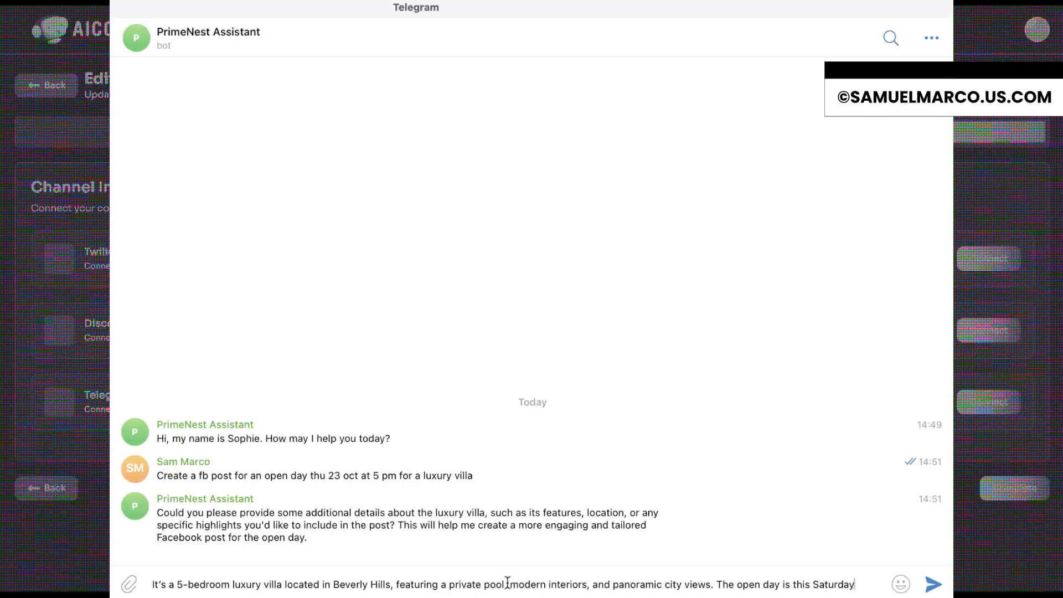
- In the Telegram chat with PrimeNest Assistant, send the Beverly Hills villa details for this Saturday's open day and reply "thanks"
key(Return)
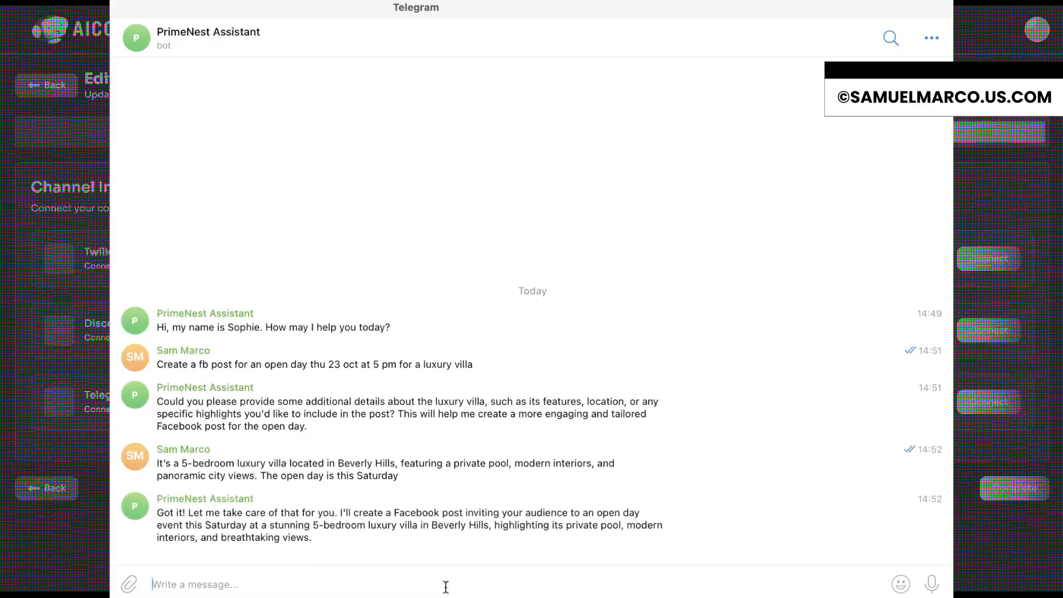
text(thanks)
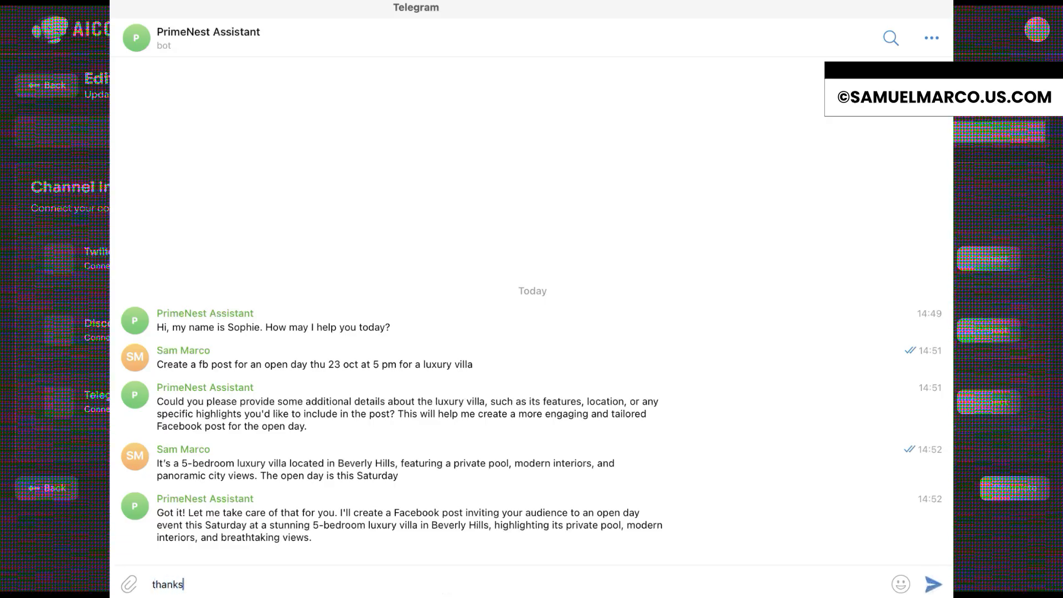
key(Return)
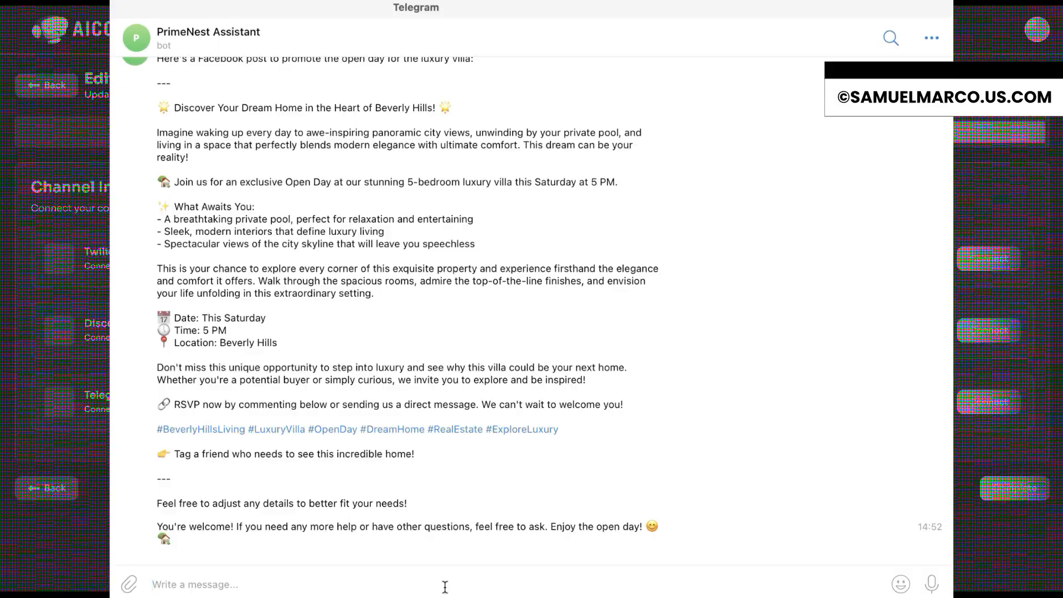
- Ask the PrimeNest Assistant bot "great, can you also create image?"
text(great, )
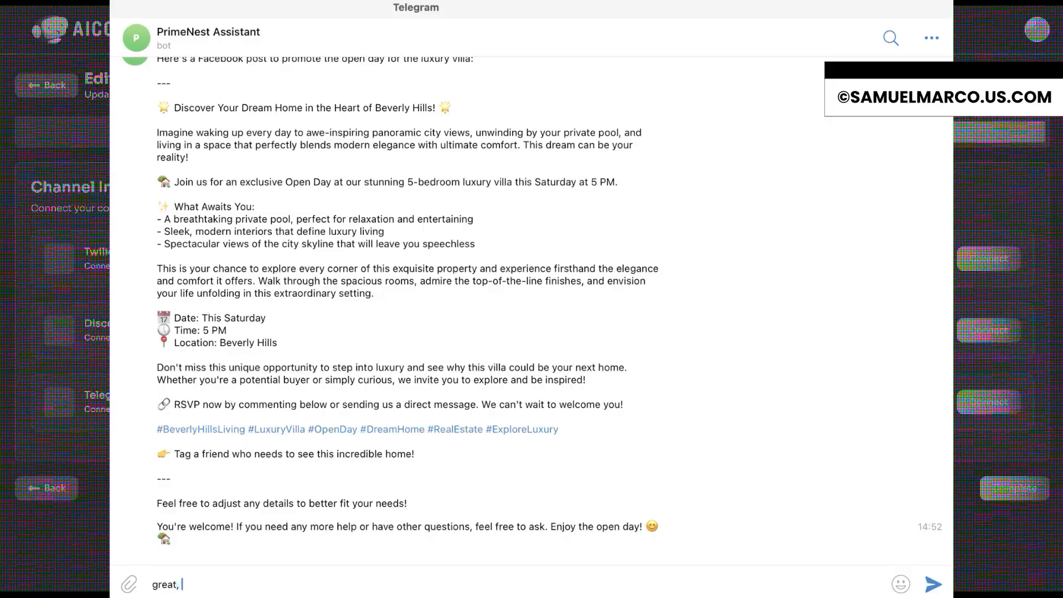
text(can you also create image?)
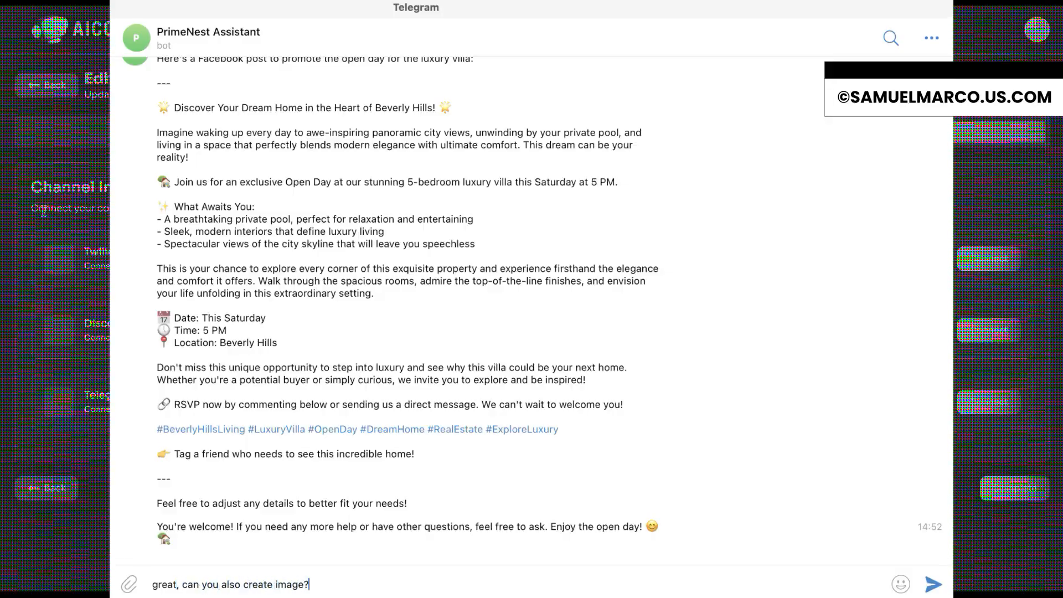
key(Return)
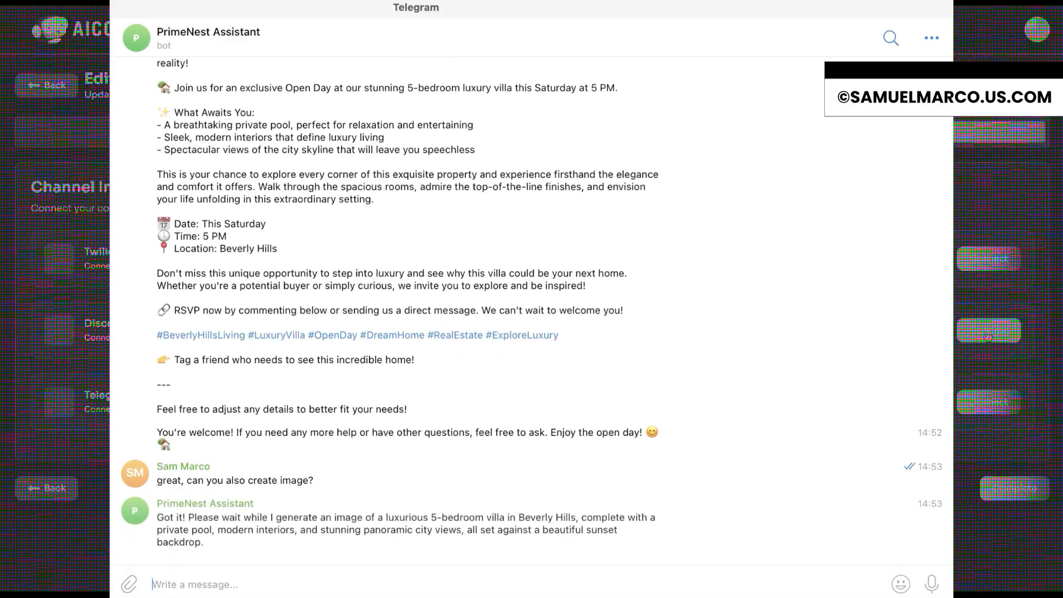
- Complete the AI agent's setup in AICORA
click(1016, 487)
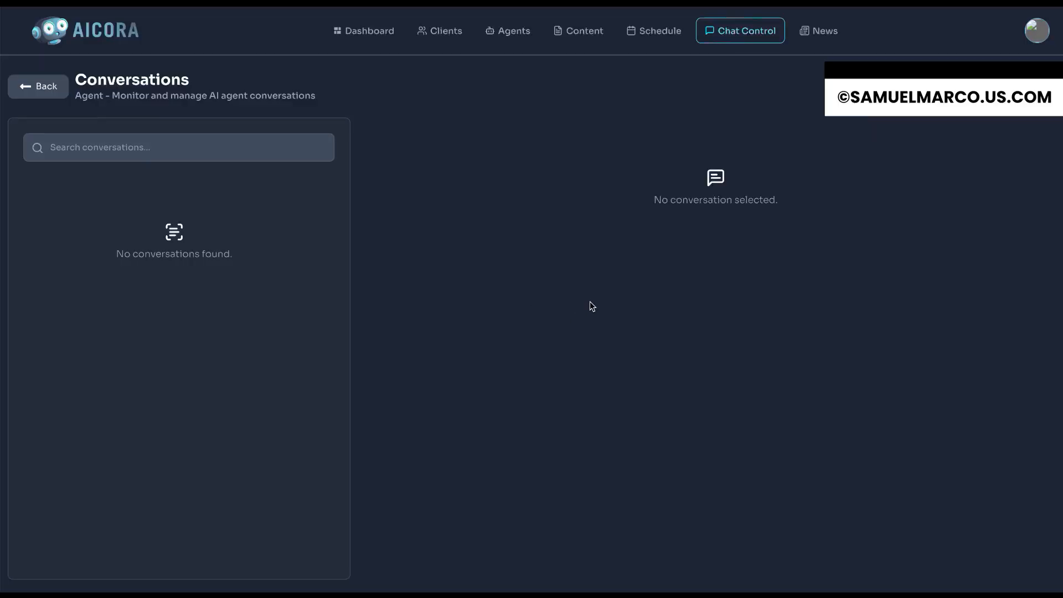
- Send "primenest reality is the best in town" as the Facebook post topic in the PrimeNest Realty conversation with Sophie
click(54, 87)
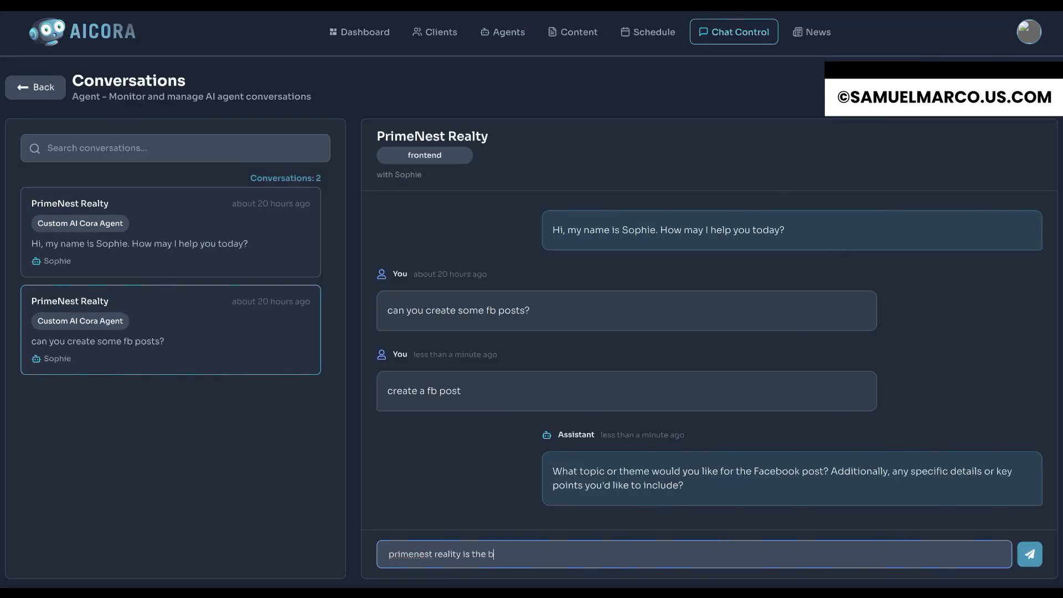
text(est reality is the best in town)
click(1029, 552)
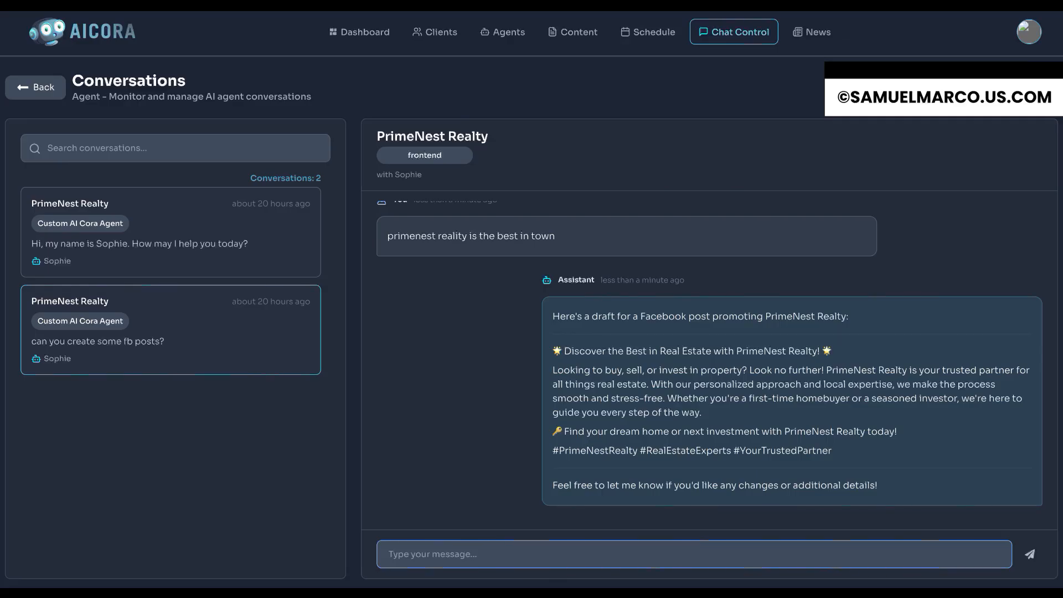
- Ask Sophie to "create an image too for this post" and select the picture in the reply
mouse_move(1021, 404)
text(create an em)
key(BackSpace)
key(BackSpace)
key(BackSpace)
text(image too for this post)
key(Return)
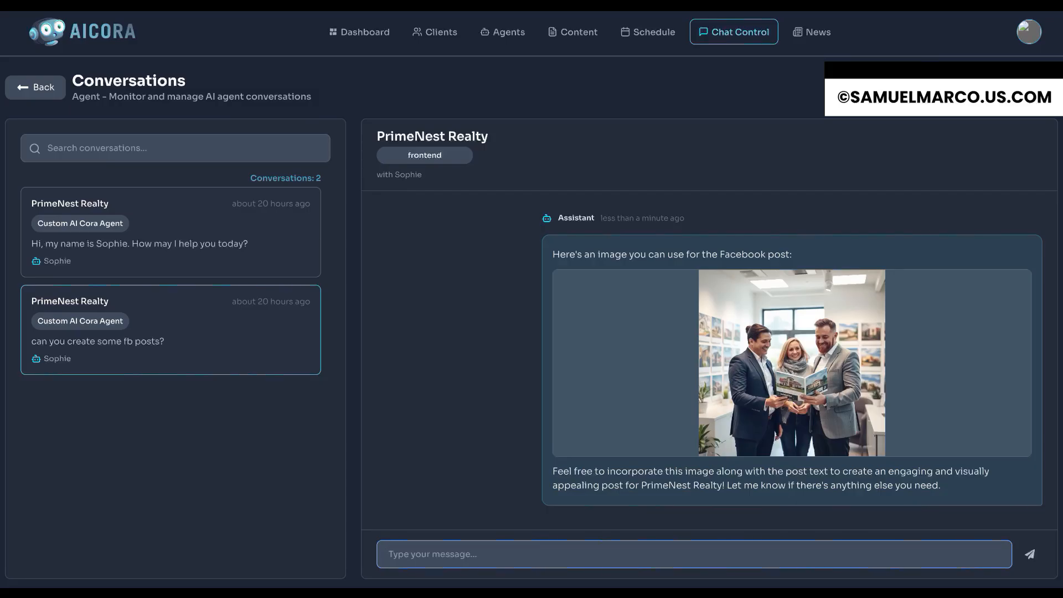
click(830, 398)
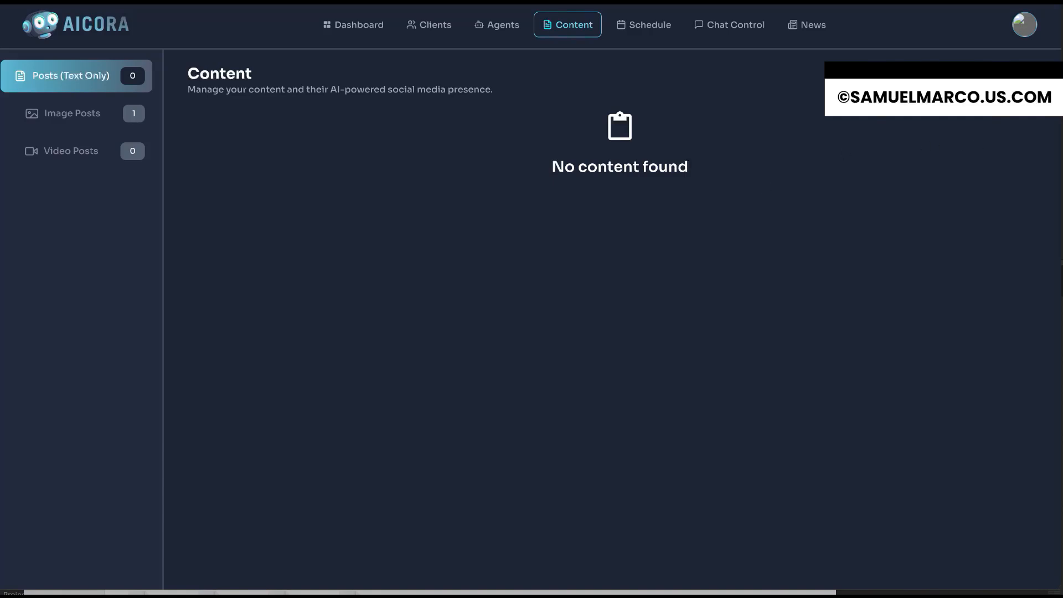
- Start a new content campaign and confirm Image Posts as its campaign type
click(999, 81)
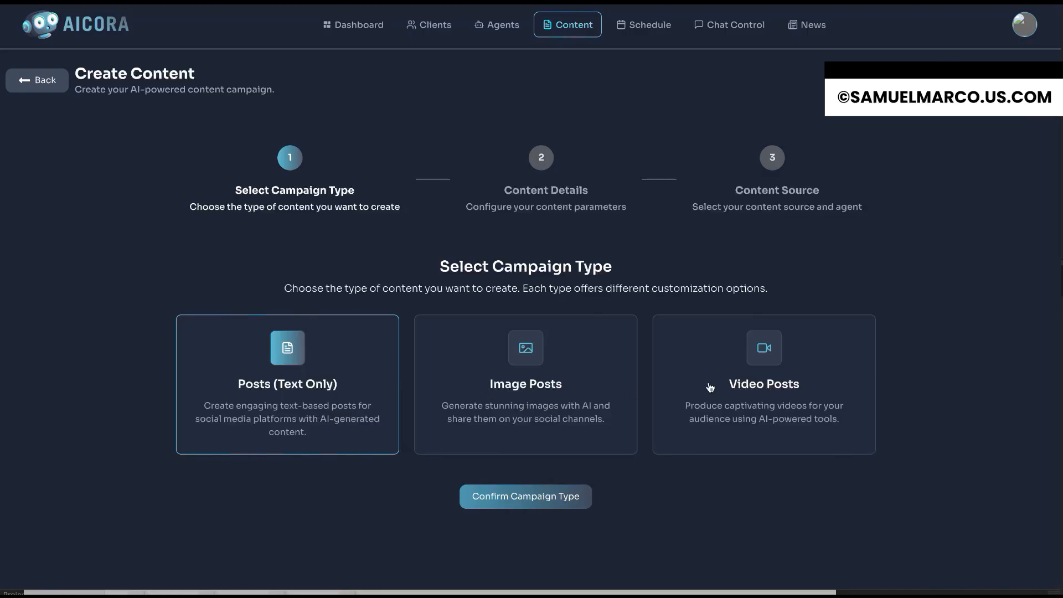
click(549, 380)
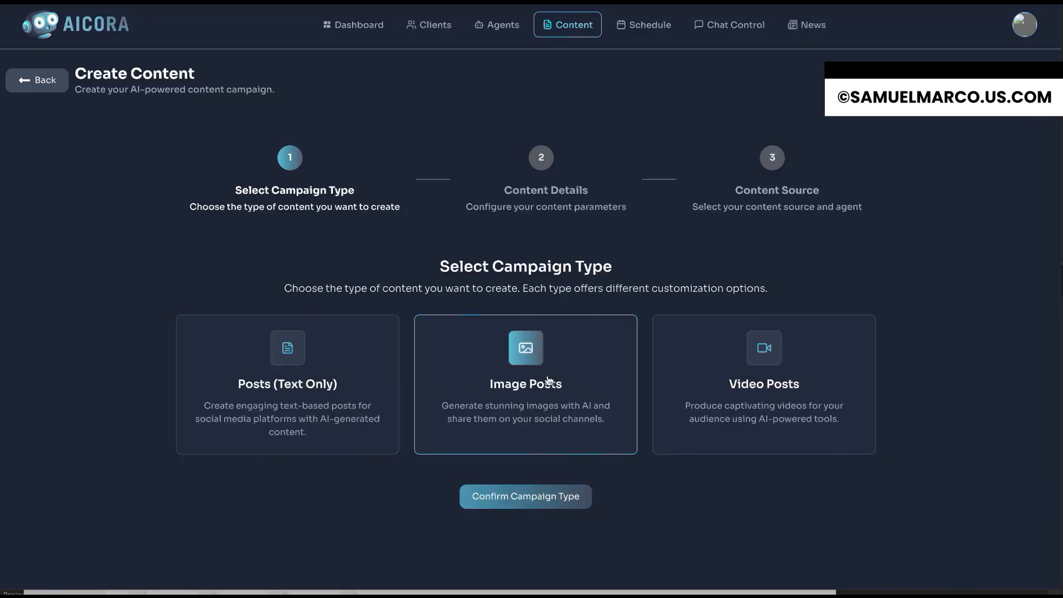
click(560, 505)
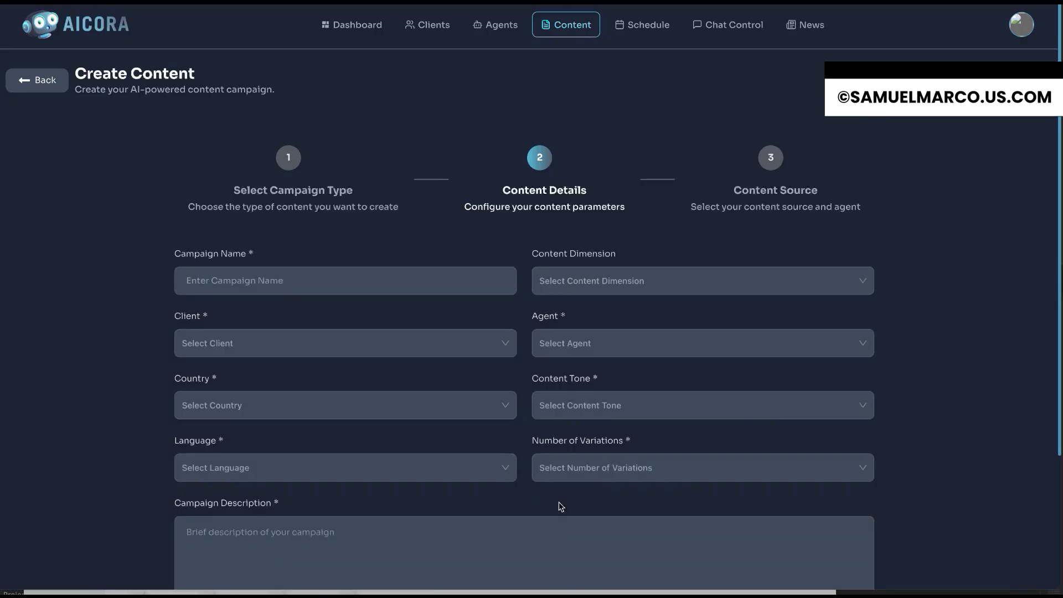
- Name the campaign "testing", with dimension Video Ads (Regular) [1920x1080], client PrimeNest Realty, agent Sophie, country United States and content tone Casual
click(416, 282)
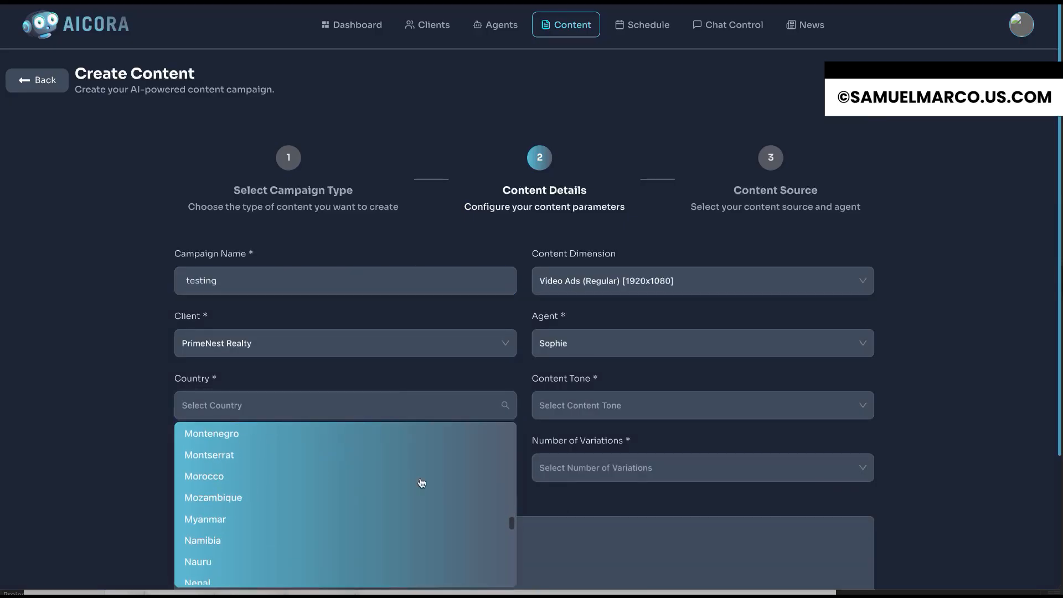
scroll(422, 482, down, 5)
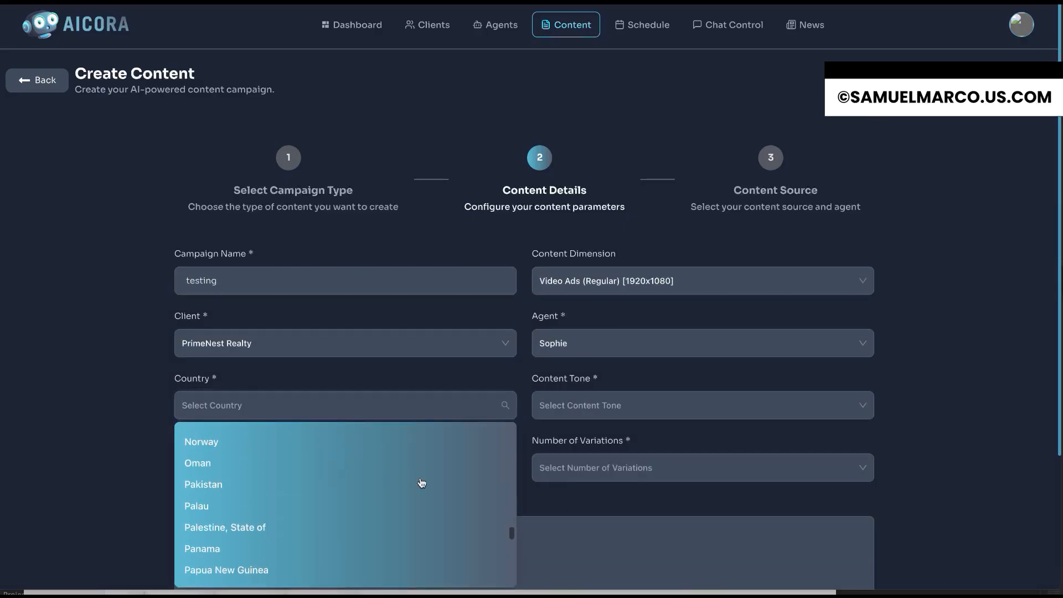
click(555, 458)
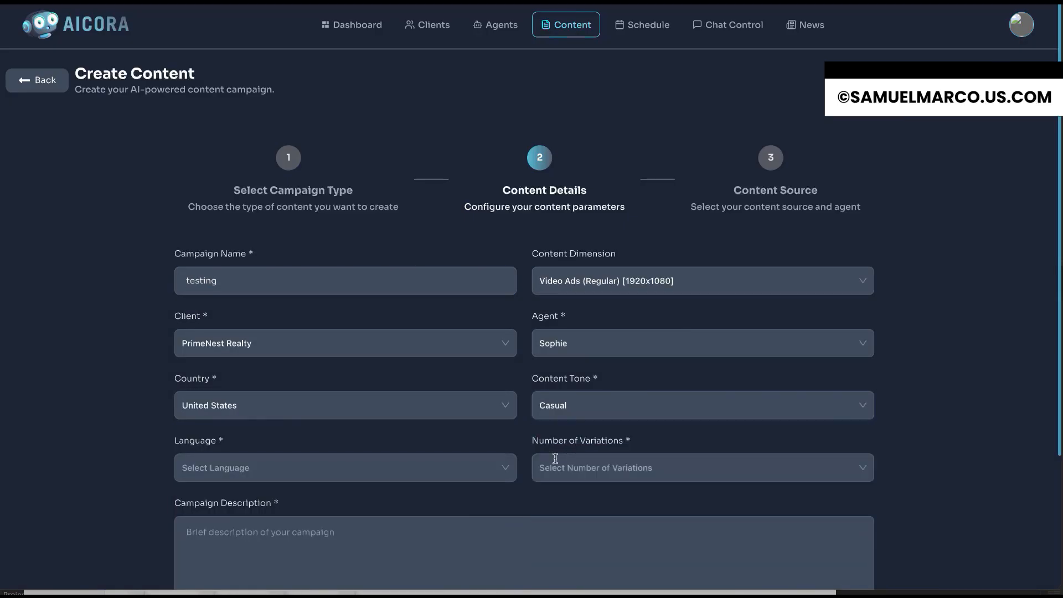
- Set the campaign's language to English, its number of variations to 1 and its description to "A luxury villa for sale"
click(476, 467)
scroll(494, 404, down, 8)
text(or sale)
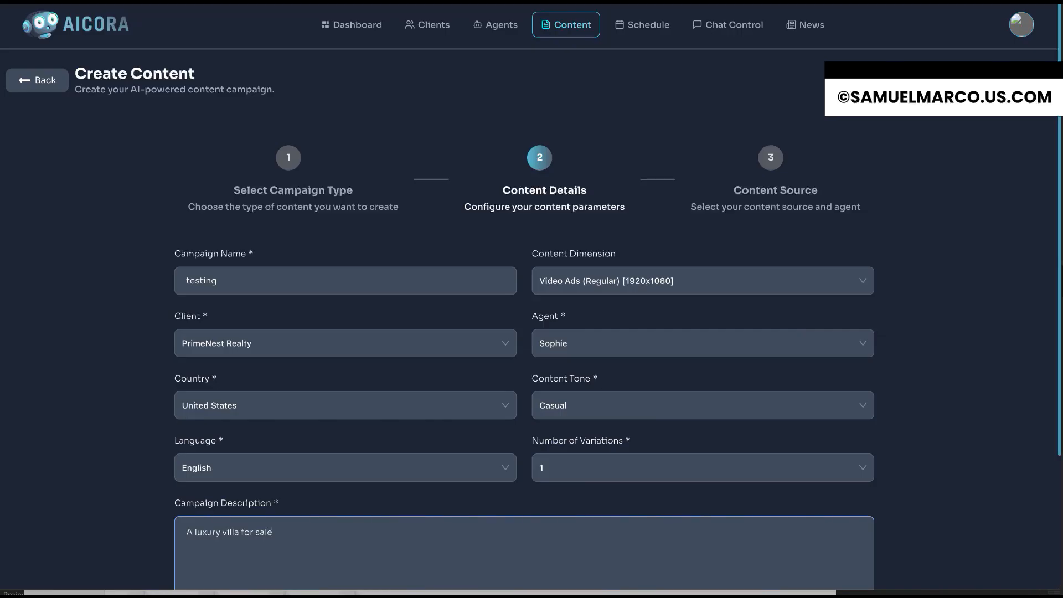
- Use the Schedule Later mode for the campaign and finish creating it without adding any knowledge sources
scroll(497, 424, down, 3)
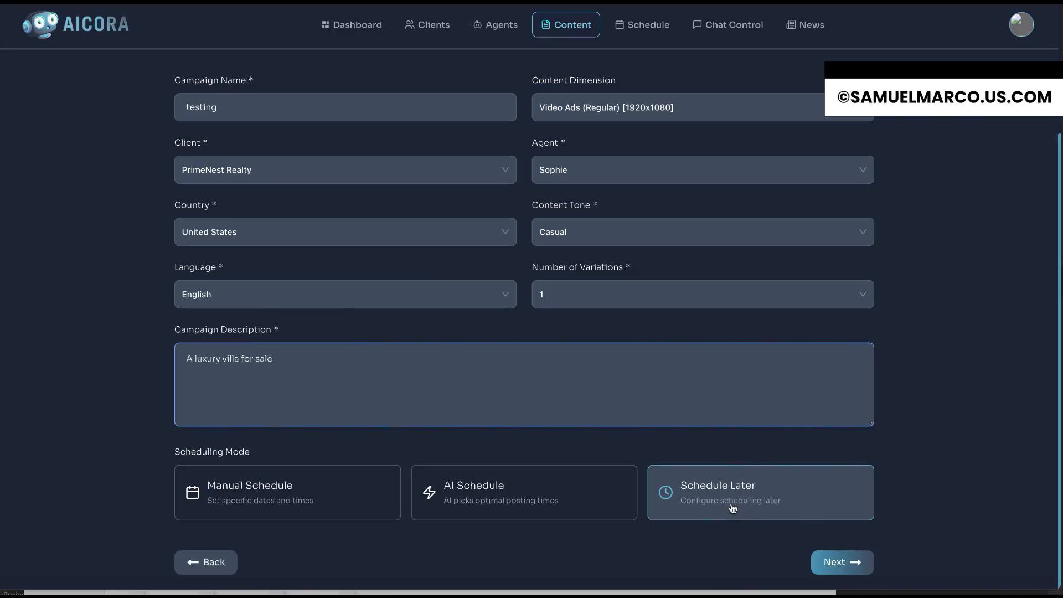
click(837, 562)
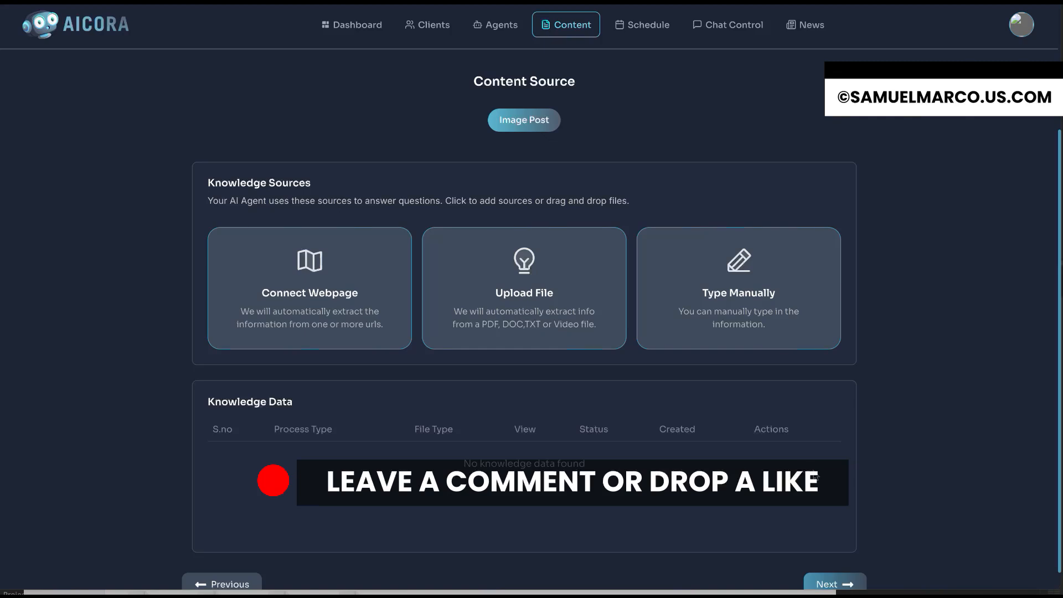
scroll(816, 476, down, 1)
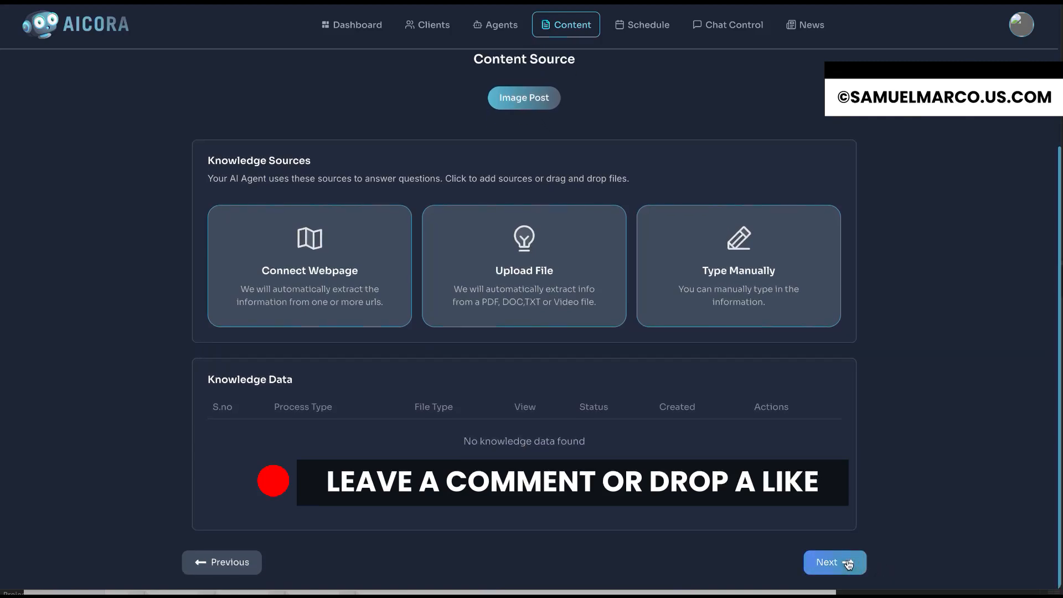
click(846, 561)
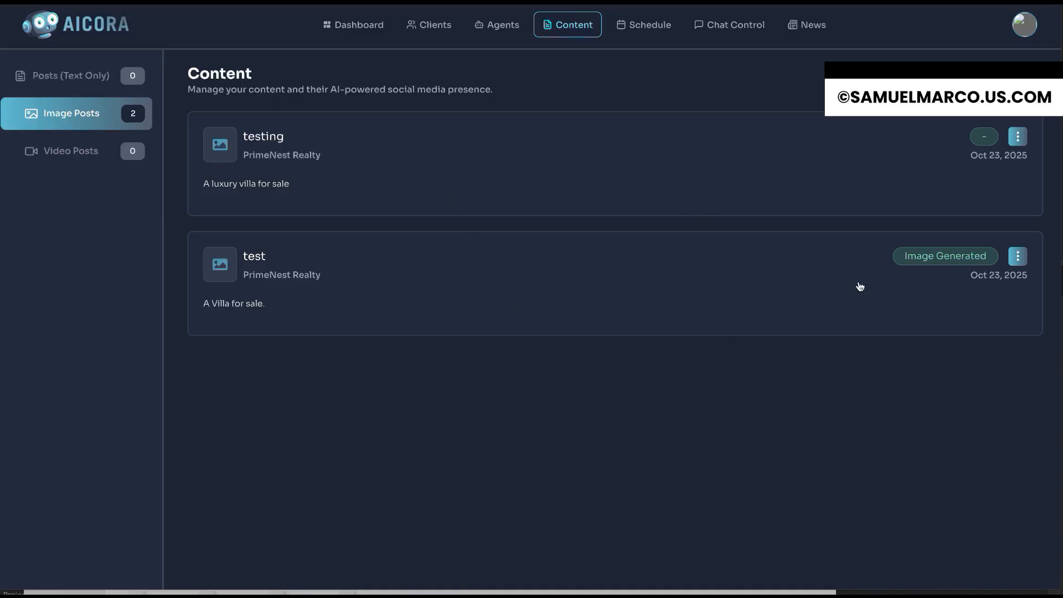
- View the "test" image campaign and open its Luxury Living Awaits picture in the image editor
click(1021, 262)
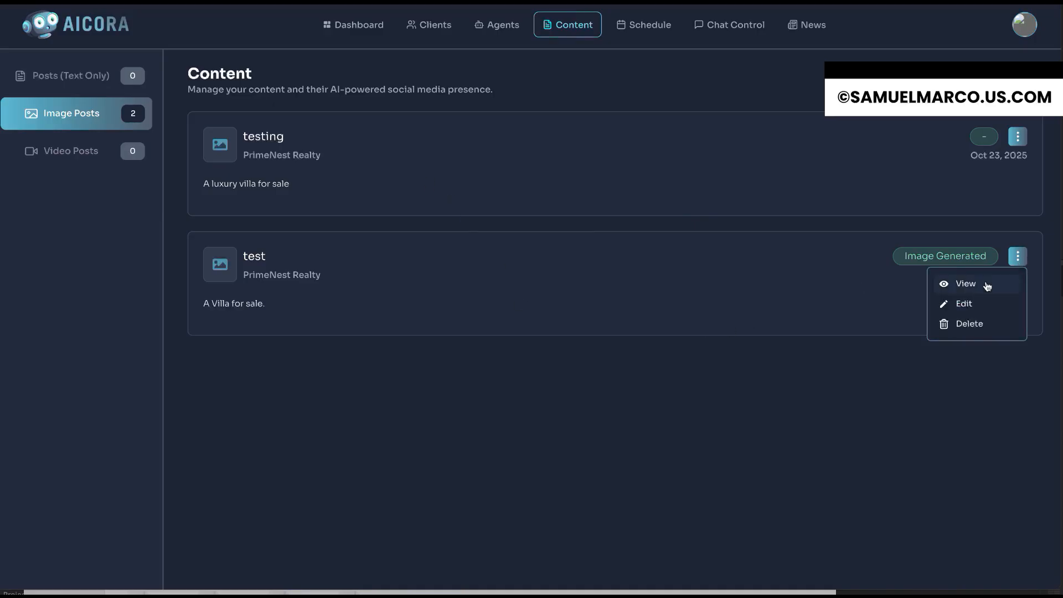
click(987, 285)
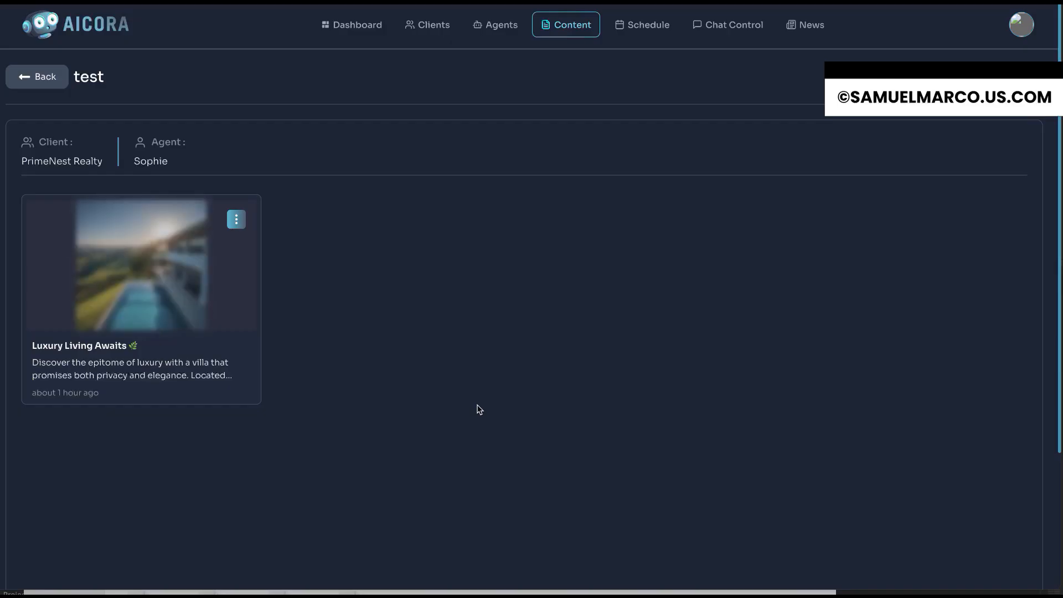
click(236, 220)
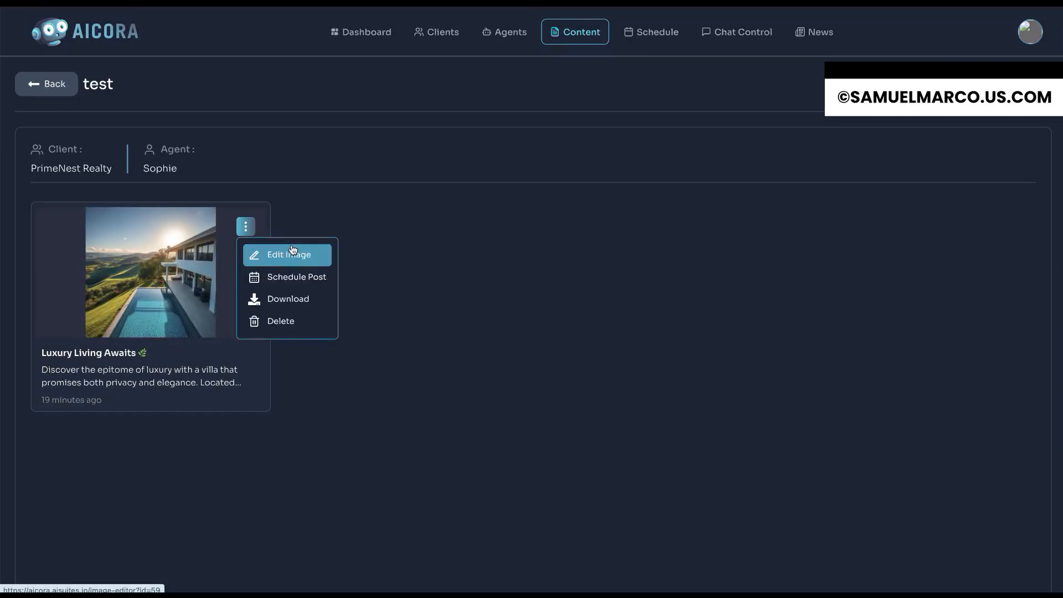
click(293, 253)
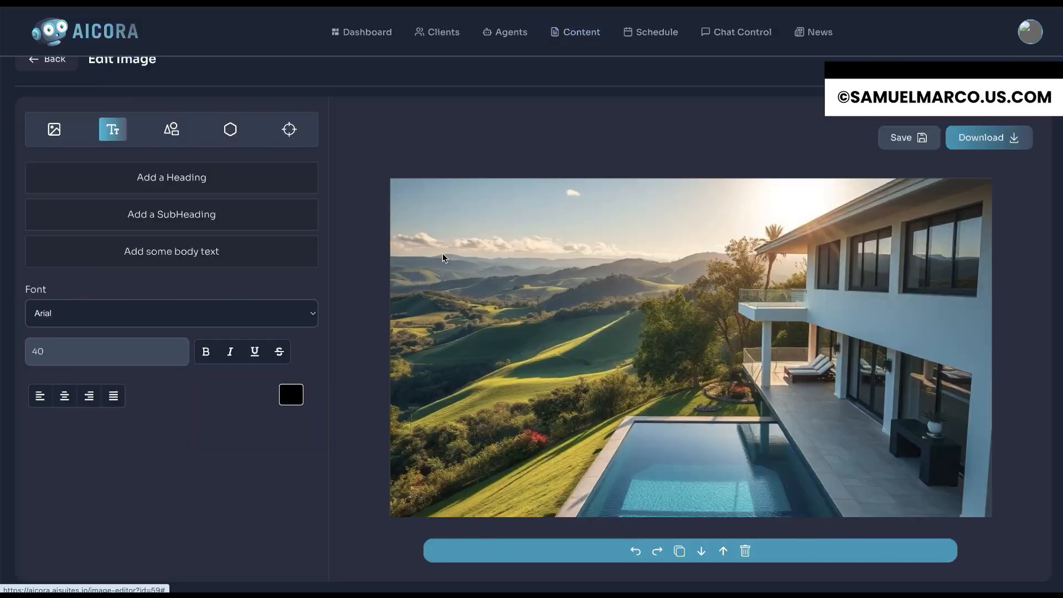
- Add a heading, a subheading and body text to the villa image, spreading the subheading and body text across the sky
click(265, 177)
click(260, 223)
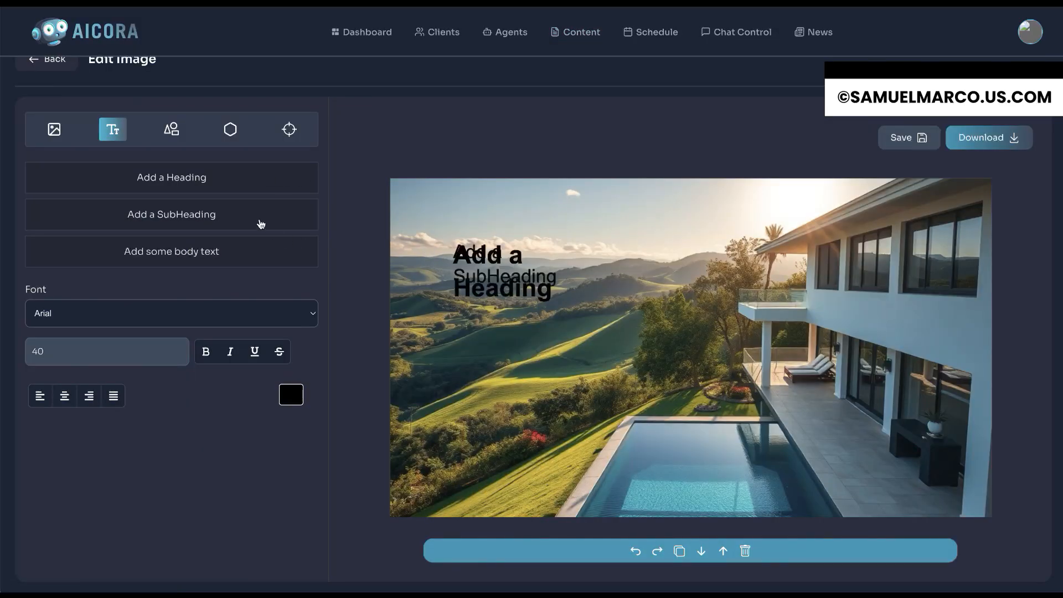
drag(473, 272, 609, 236)
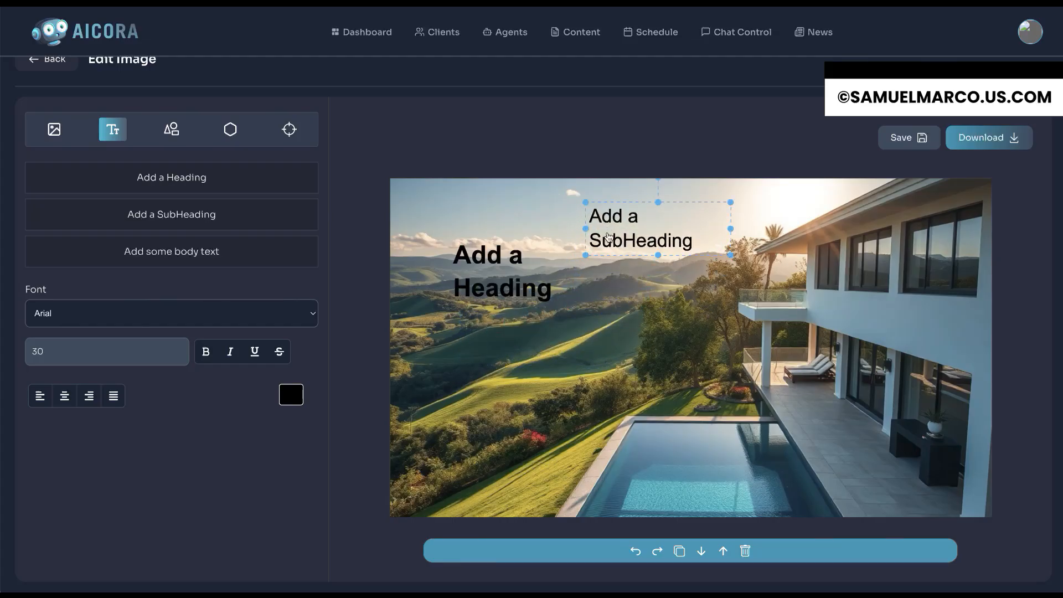
click(267, 260)
drag(512, 267, 771, 216)
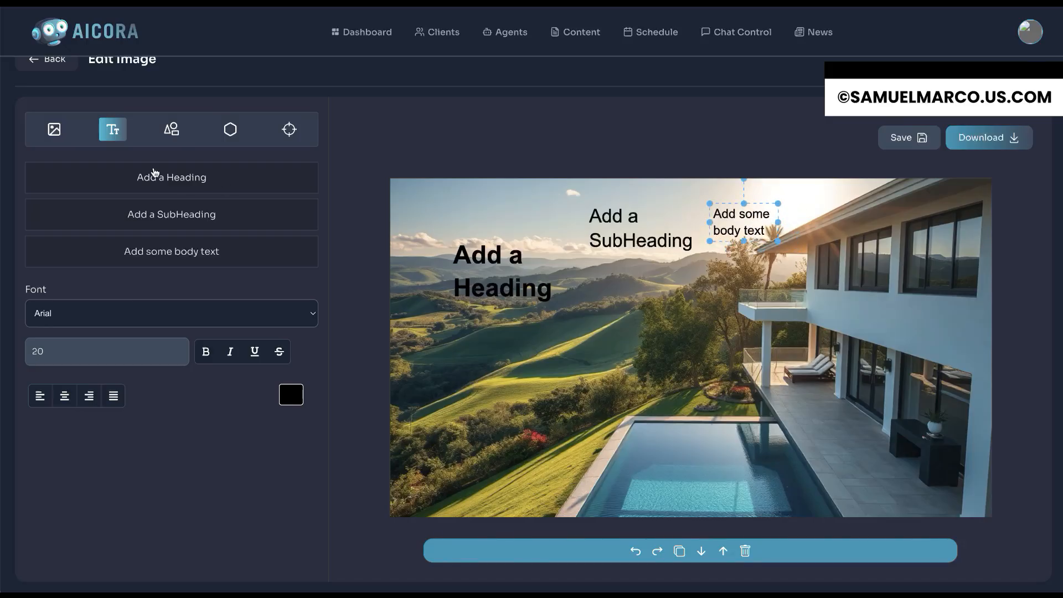
- Look through the icons, shapes and emoji available for decorating the villa image
click(168, 131)
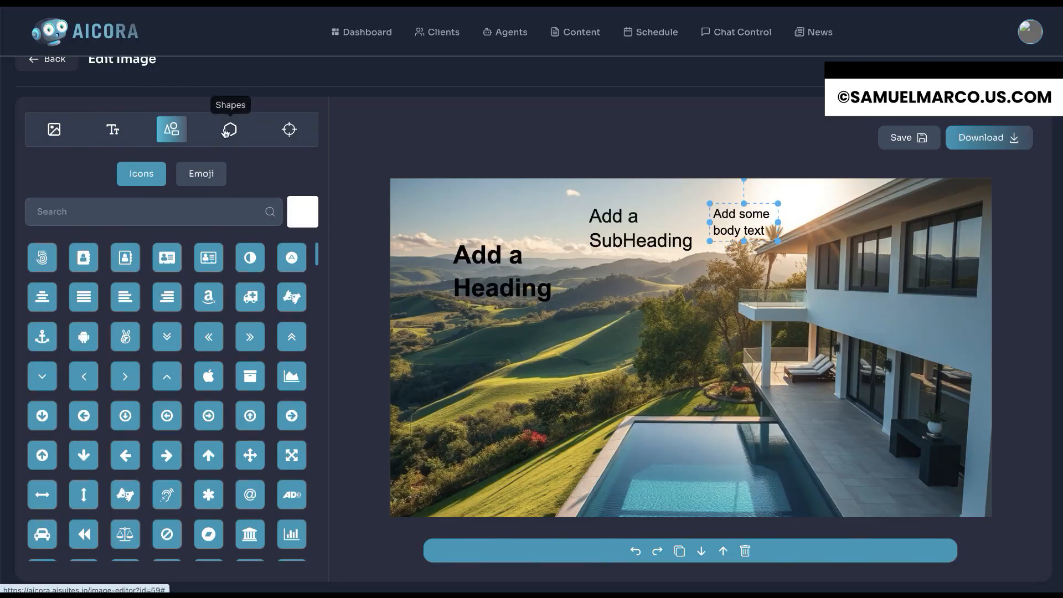
click(225, 130)
click(171, 129)
click(201, 173)
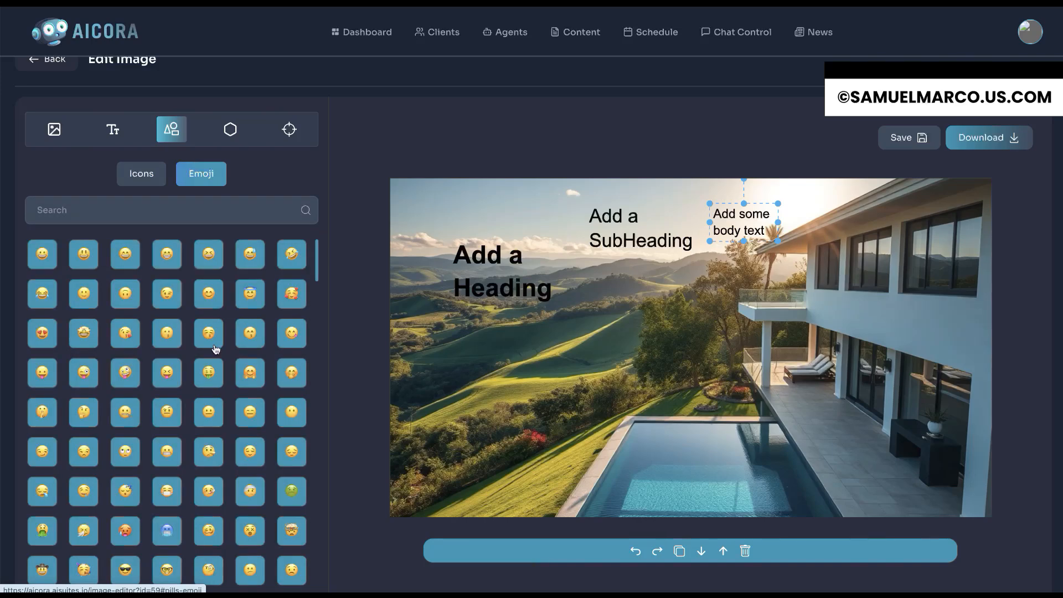
- Add a heavy dashed black border to the villa image, stretching it across the full width and downward
click(287, 133)
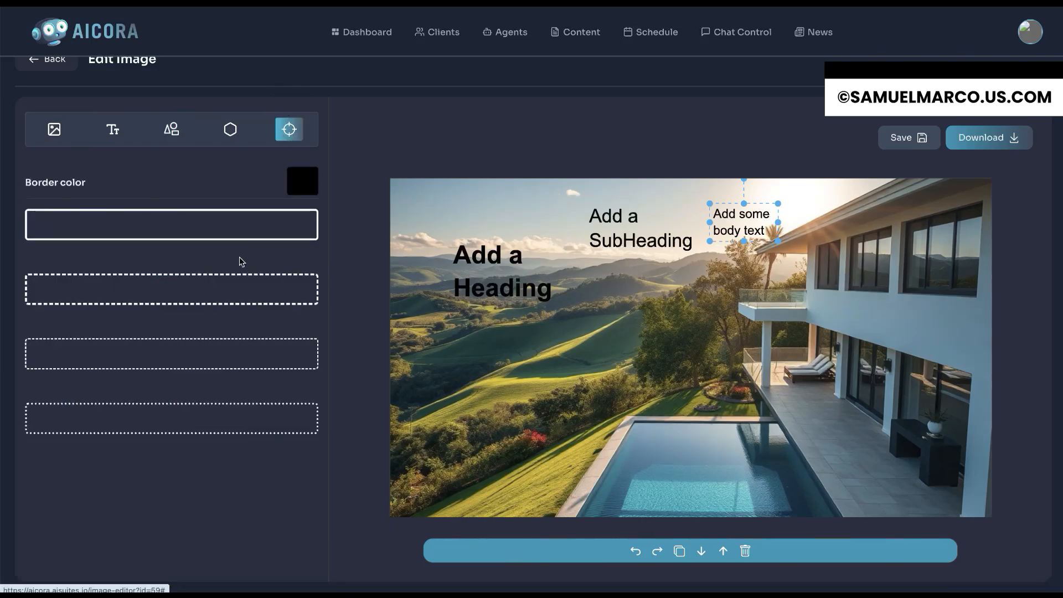
click(243, 307)
click(499, 214)
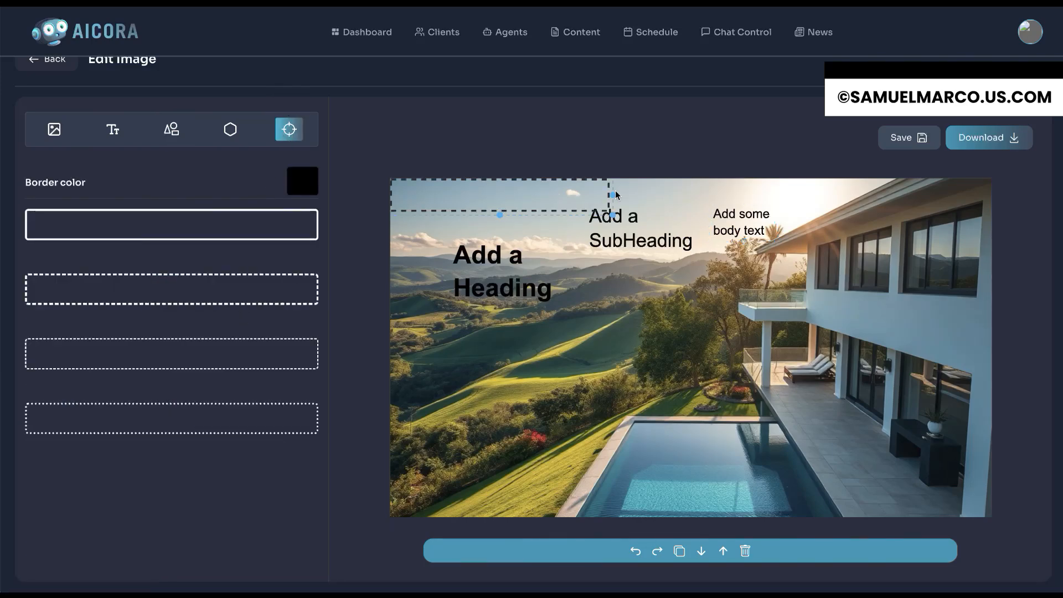
drag(613, 193, 991, 195)
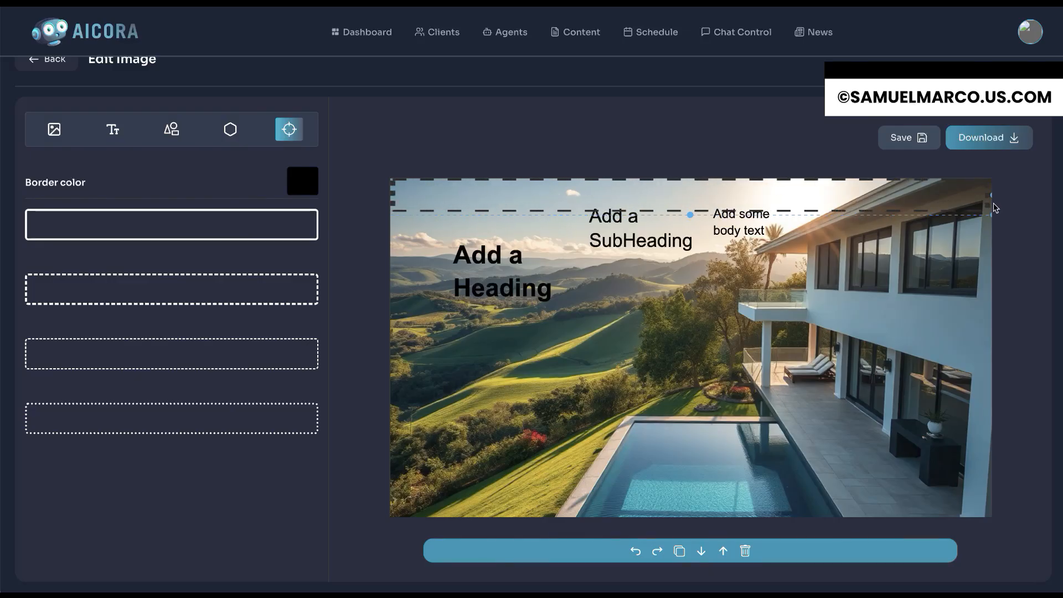
drag(692, 217, 692, 382)
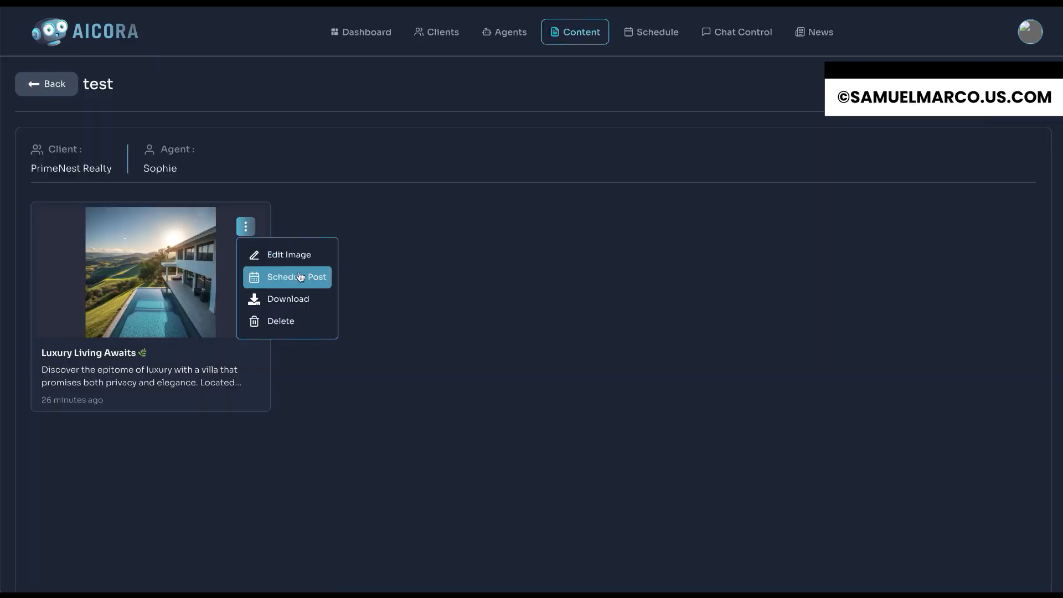
click(303, 279)
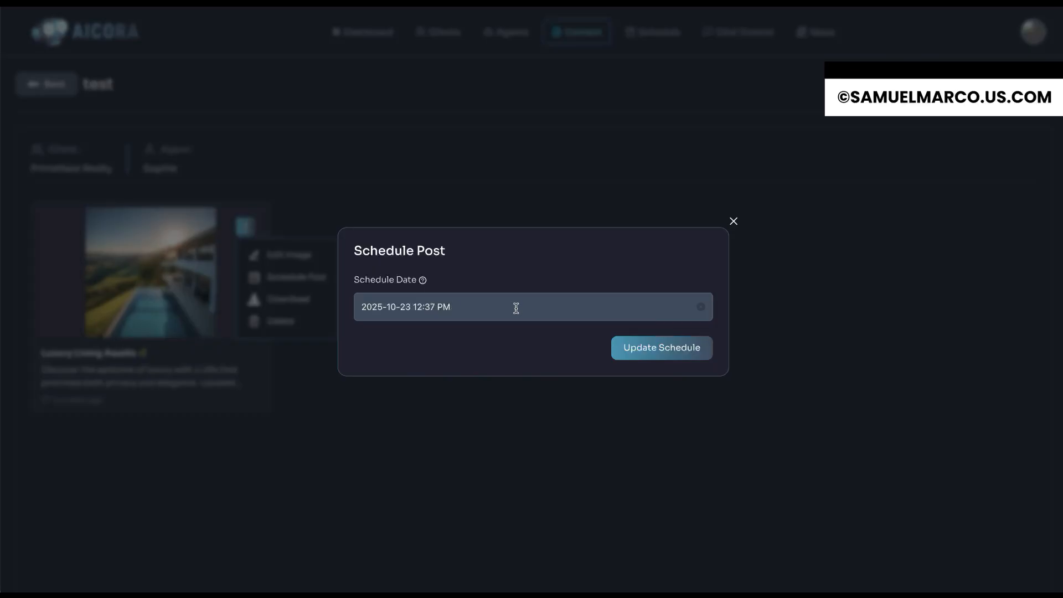
click(653, 349)
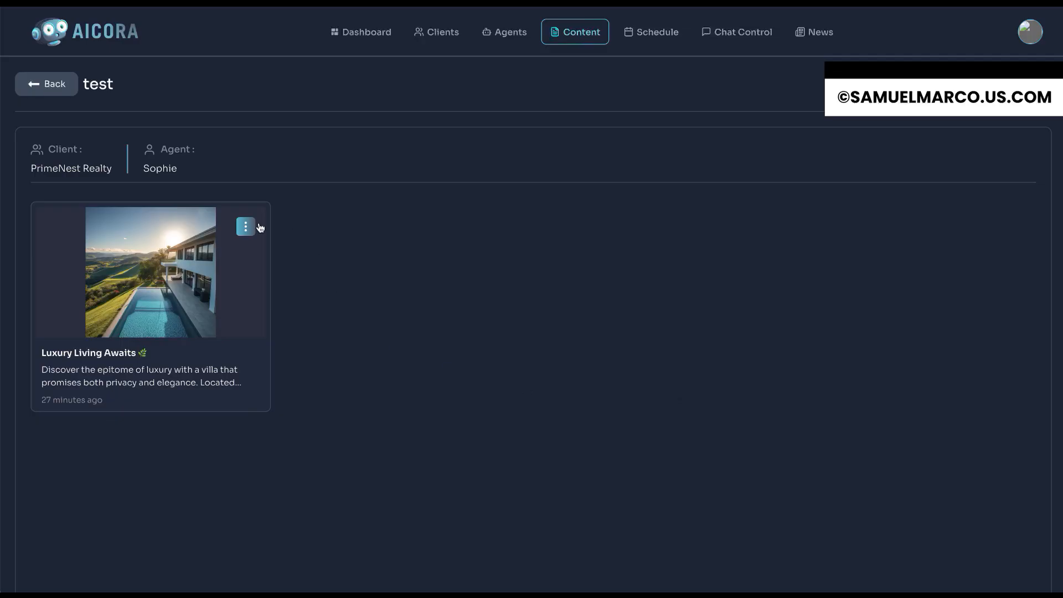
click(246, 226)
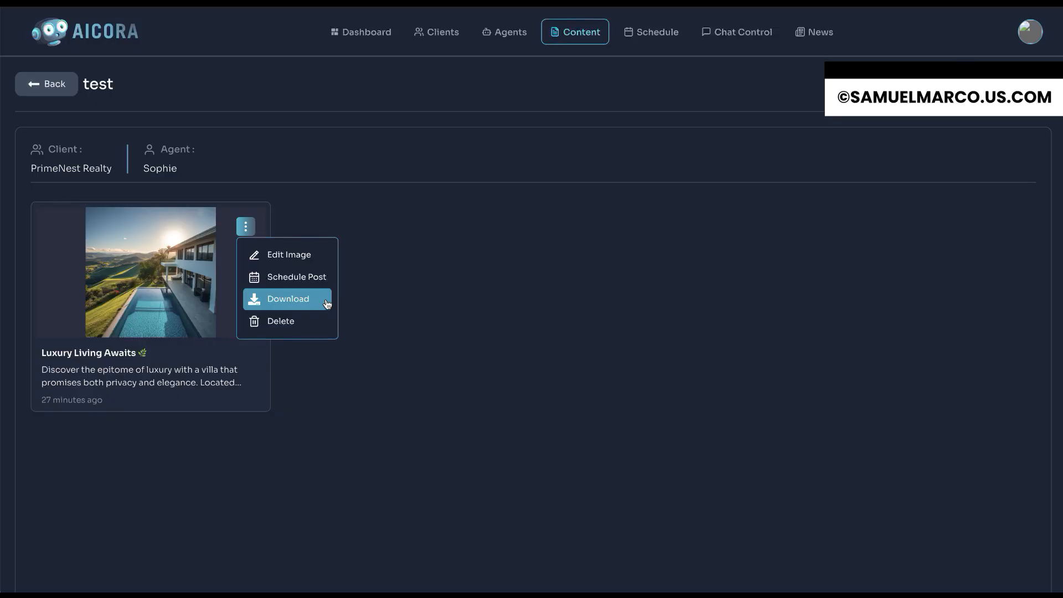
- Set up the "testvideo" video post for PrimeNest Realty, review its AI-generated video ideas and continue past them
click(597, 32)
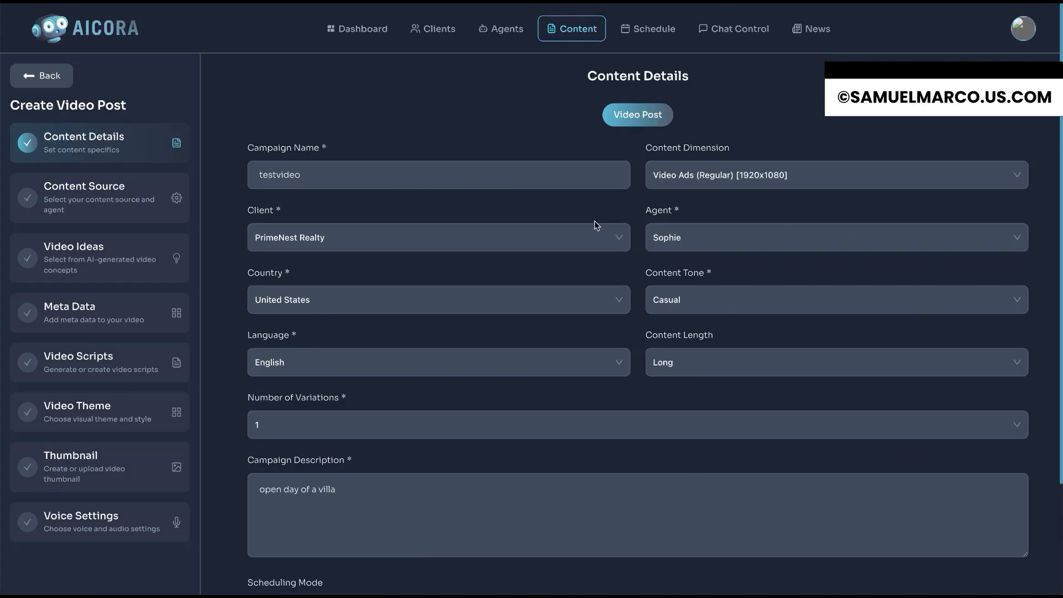
scroll(612, 312, down, 2)
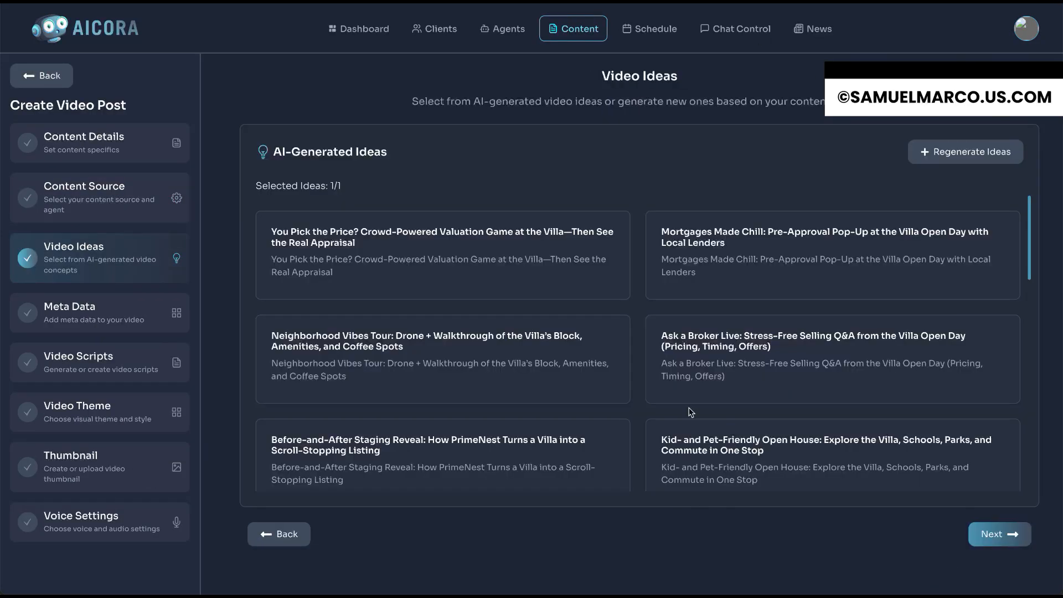
scroll(700, 382, down, 5)
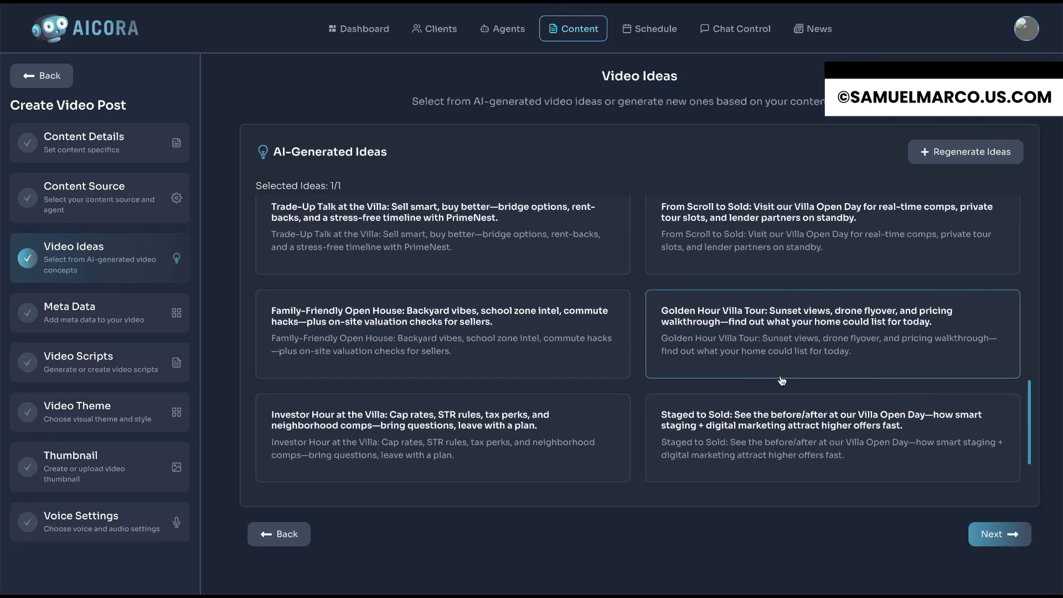
click(996, 534)
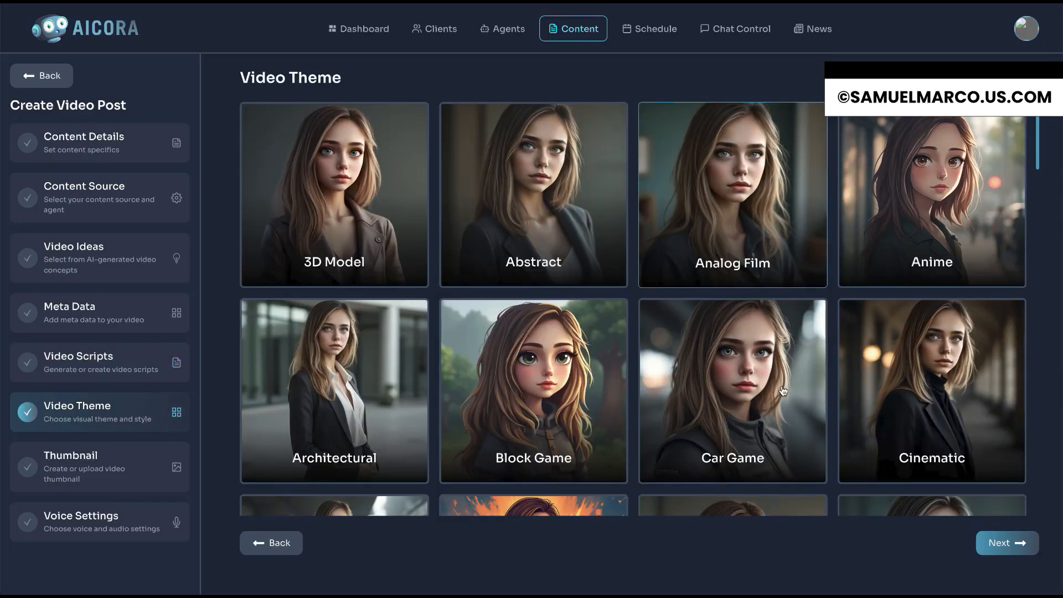
- Browse the available video themes and the AI voiceover voices for the video post
scroll(782, 391, down, 5)
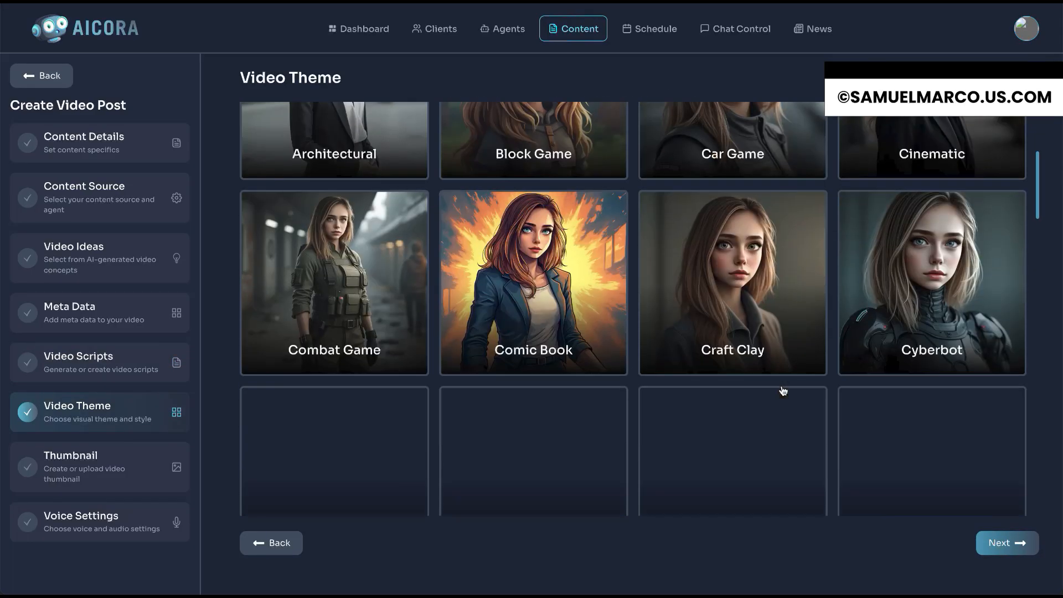
scroll(783, 390, down, 5)
scroll(783, 391, up, 9)
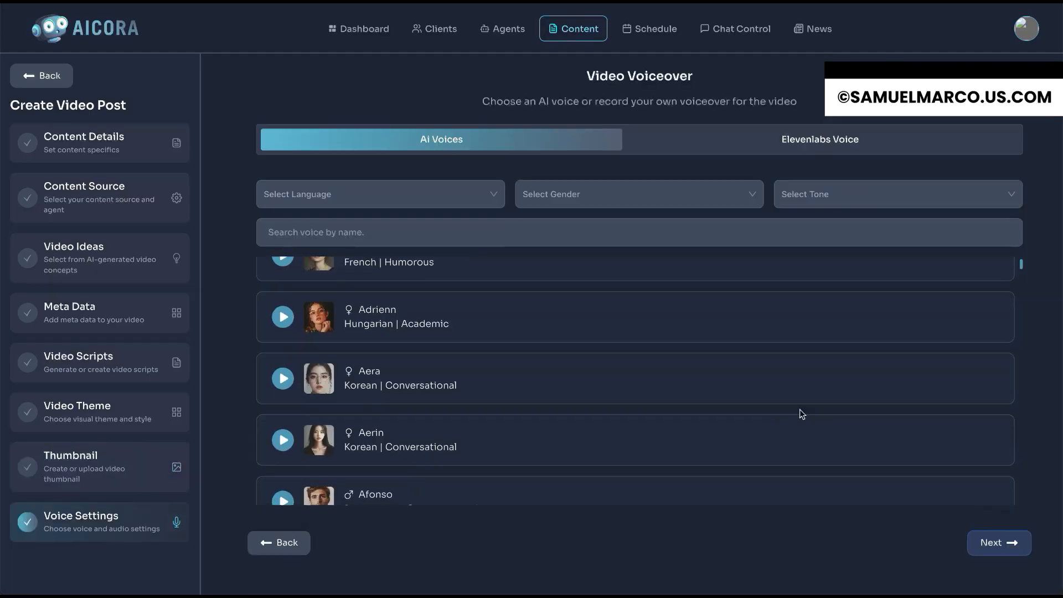
scroll(800, 415, down, 5)
scroll(801, 414, down, 3)
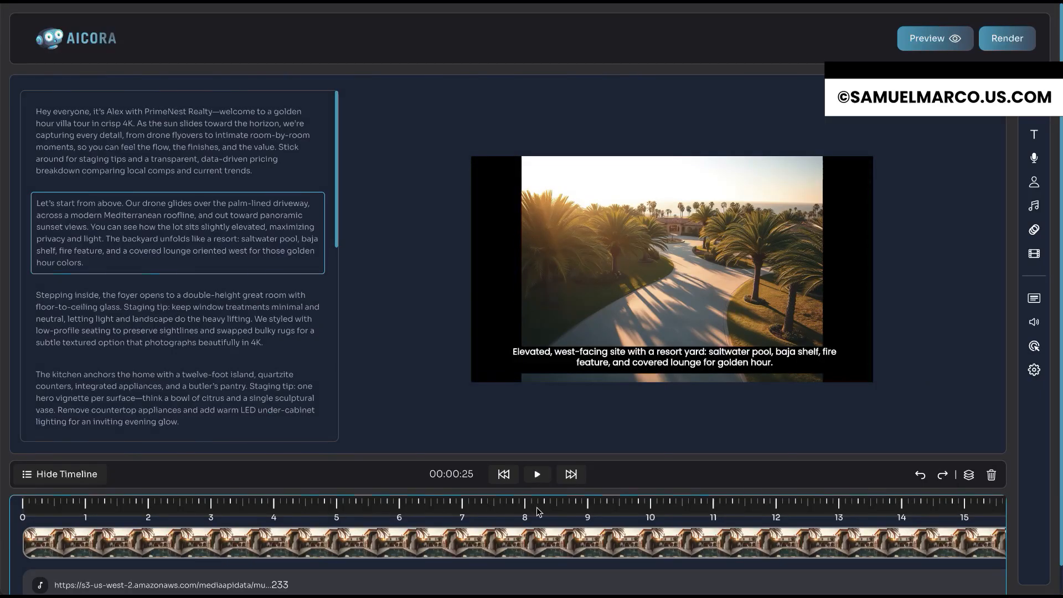
- Look through the video editor's text, voice, avatar, credits and other editing tools
click(1038, 135)
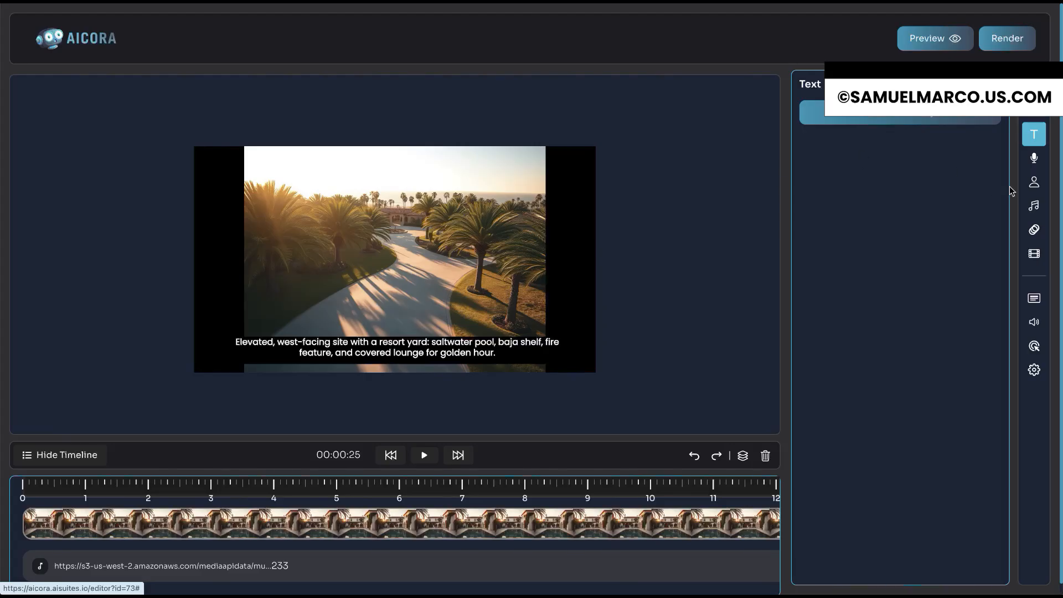
click(1033, 158)
click(1034, 181)
click(1034, 229)
click(1034, 253)
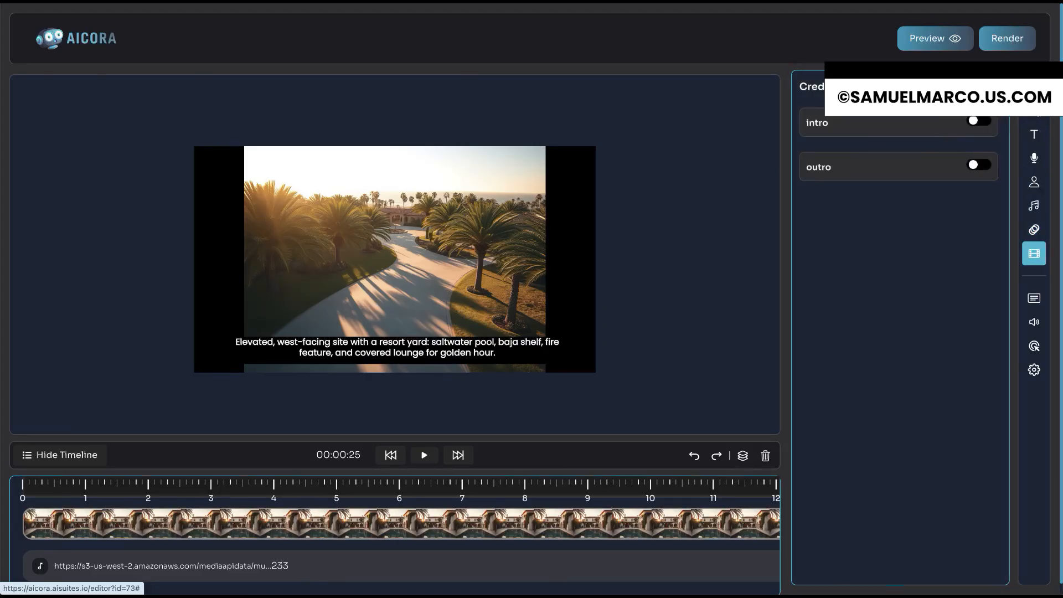
click(1033, 87)
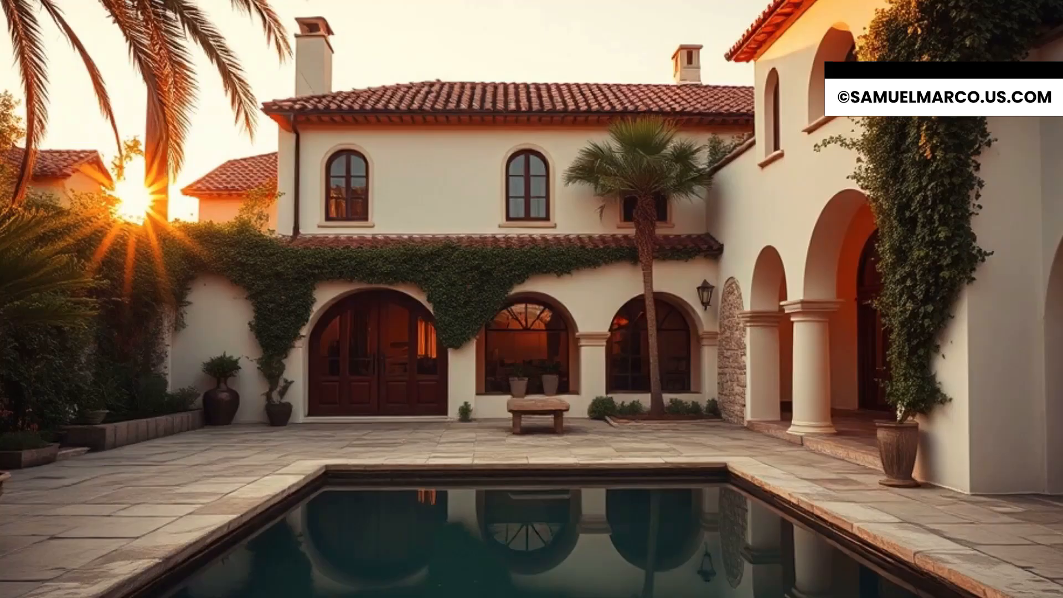
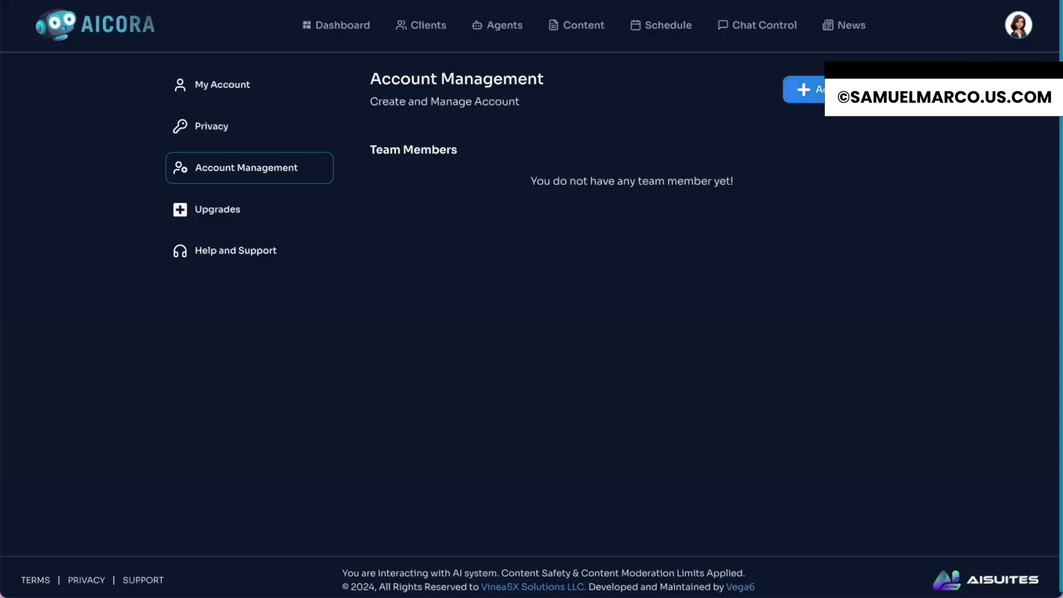
- Add a team member to the account
click(813, 89)
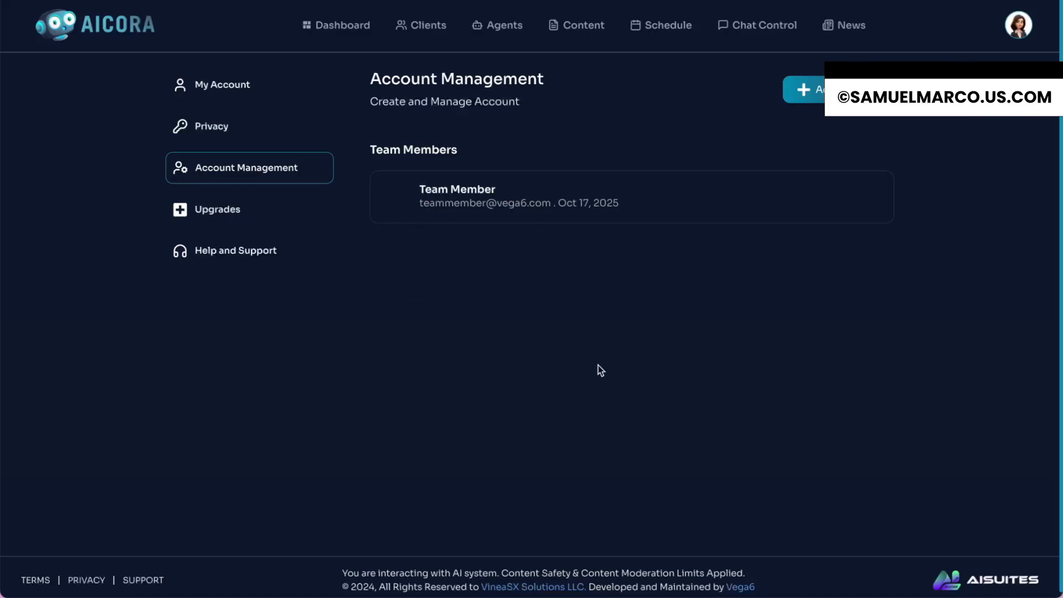
- Review the Agency Rebranding, DFY Course, DFY Articles, Business Finder and Reseller License upgrades
click(1019, 25)
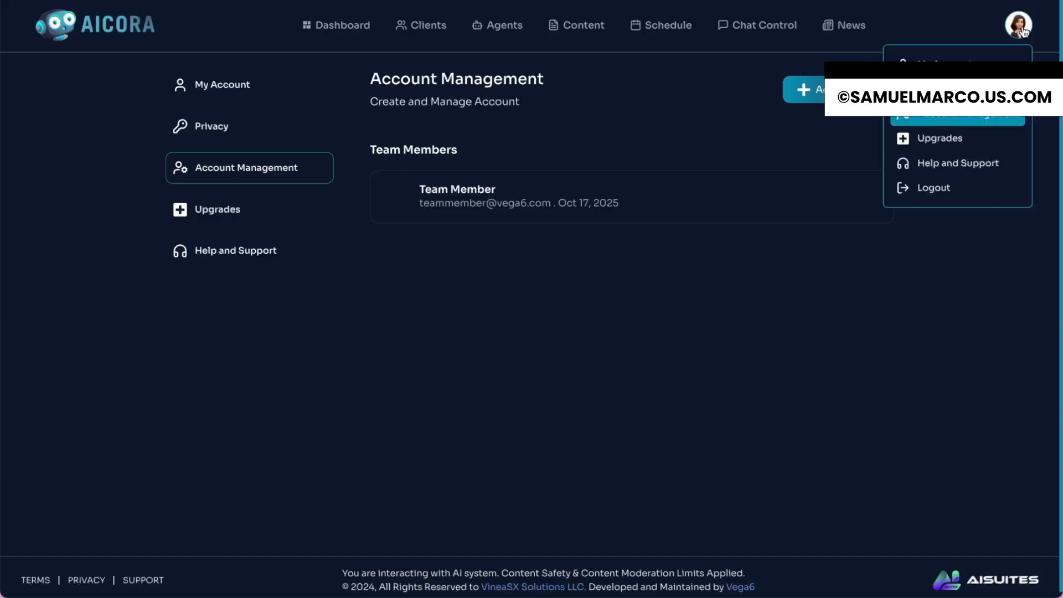
click(967, 143)
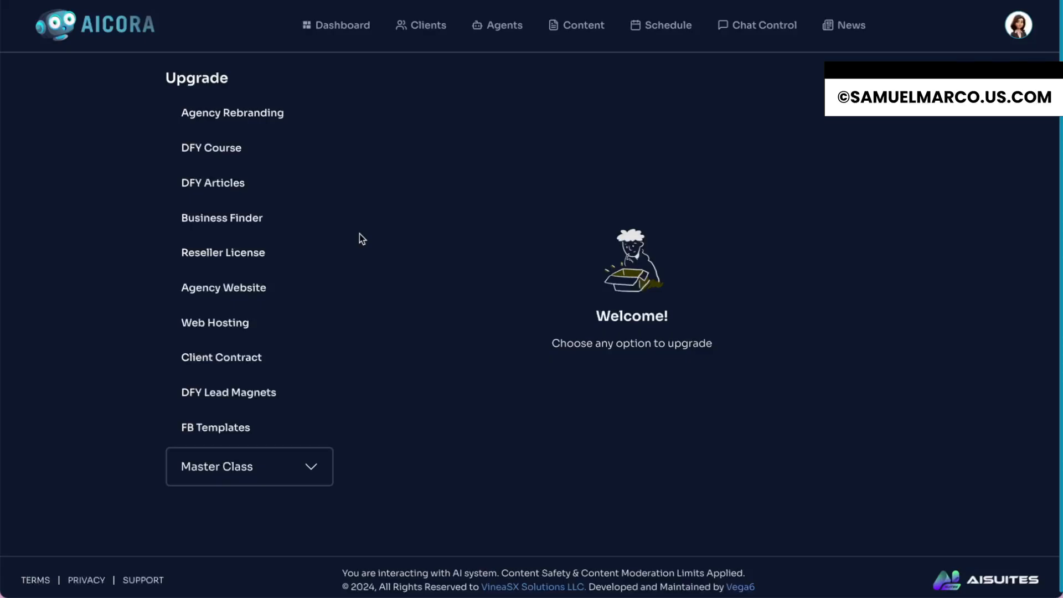
click(252, 112)
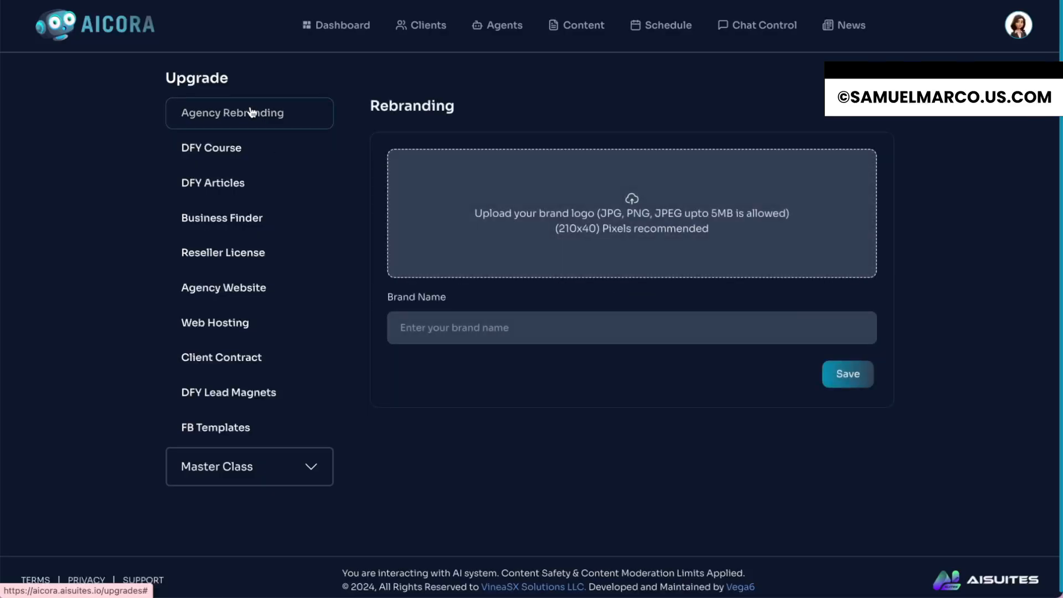
click(239, 149)
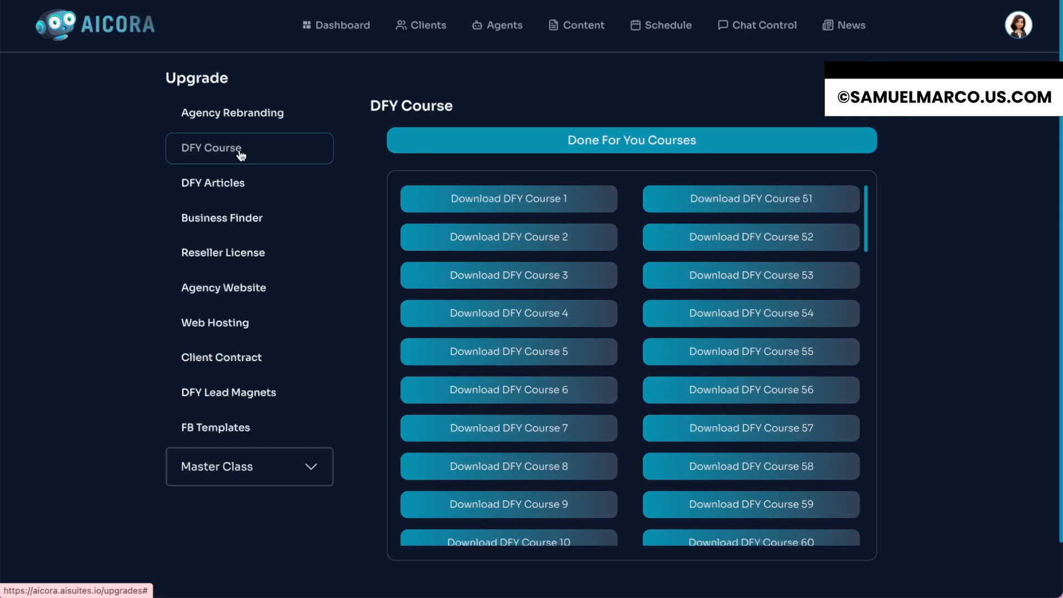
click(237, 180)
click(231, 218)
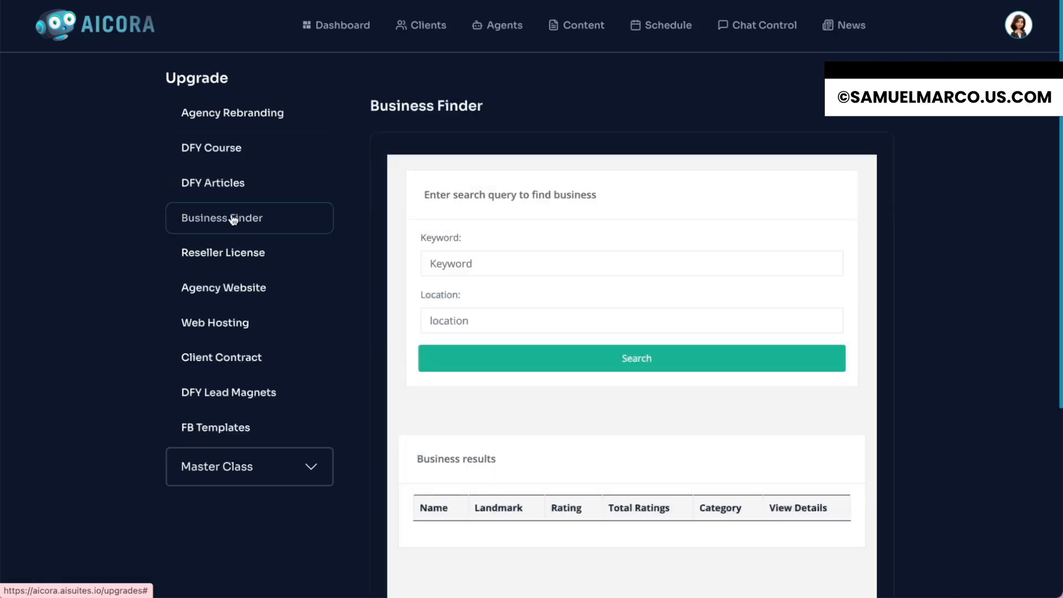
click(232, 251)
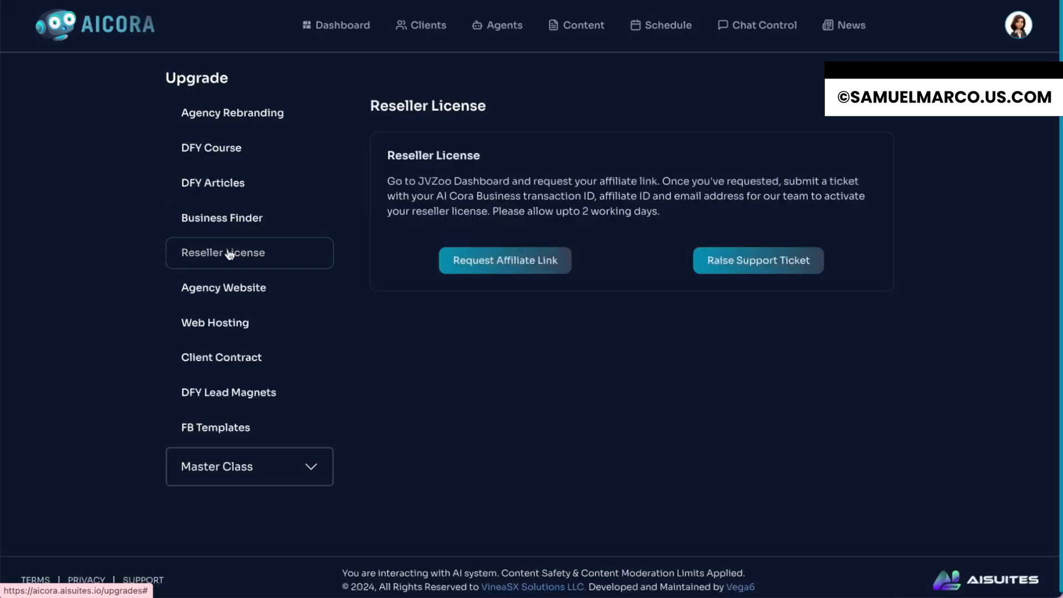
- Read through the Agency Website upgrade's setup instructions and tutorials, including how to install the site
click(223, 288)
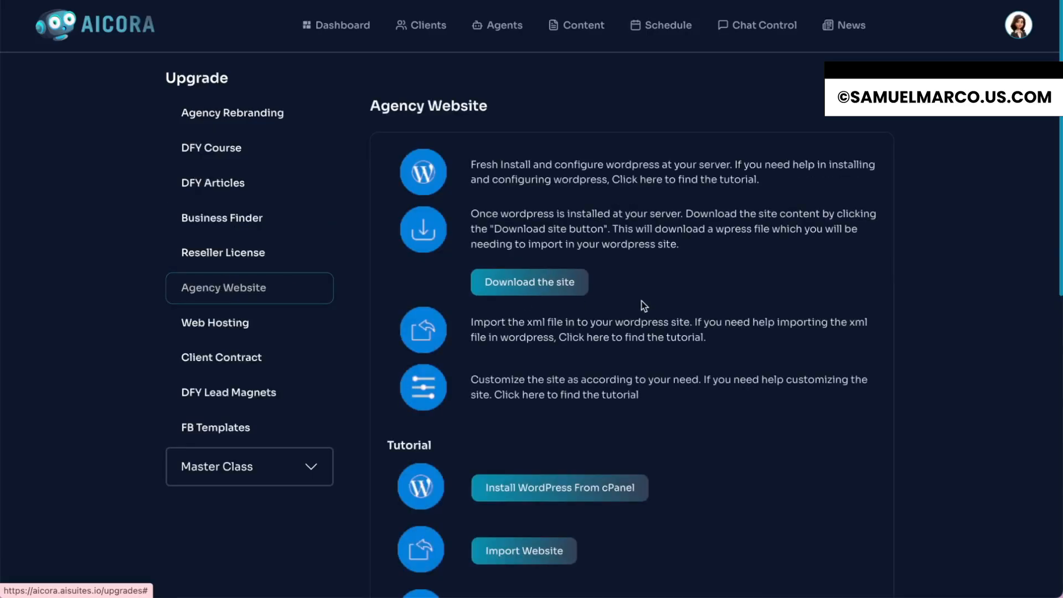
scroll(643, 305, down, 5)
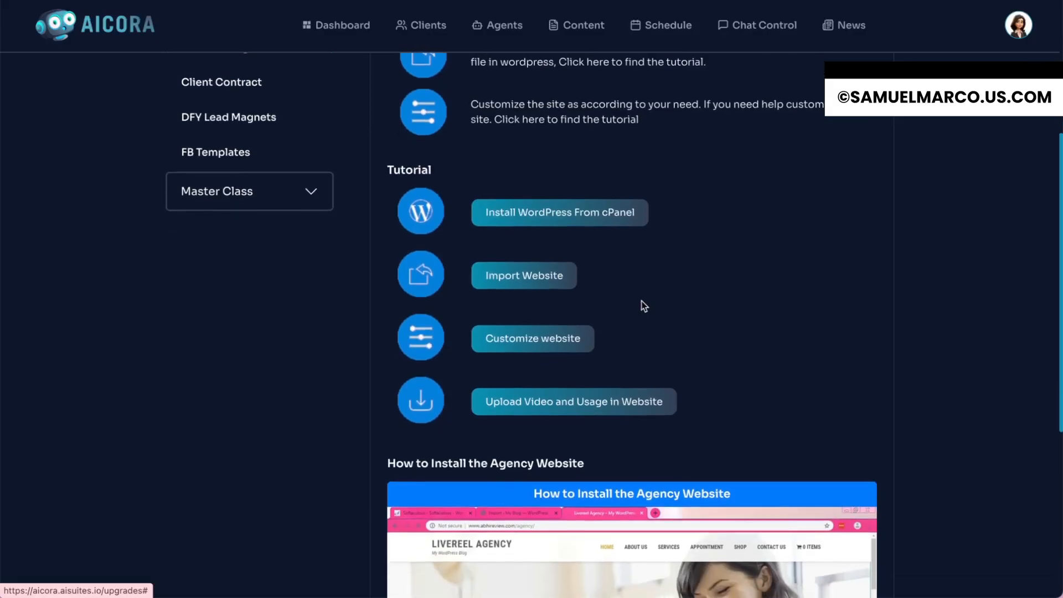
scroll(644, 305, down, 3)
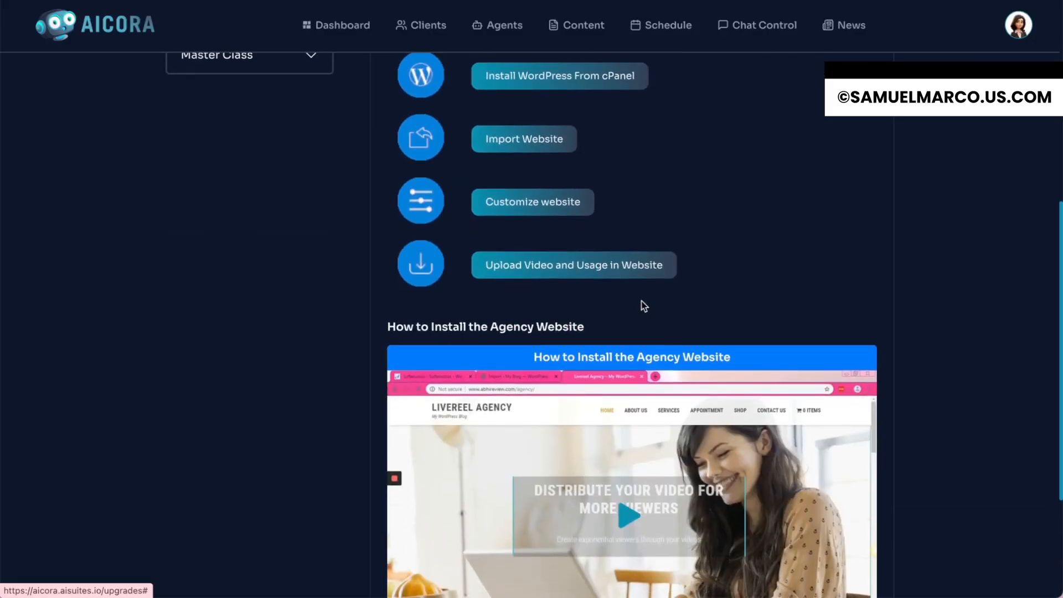
scroll(644, 306, down, 2)
scroll(610, 396, up, 10)
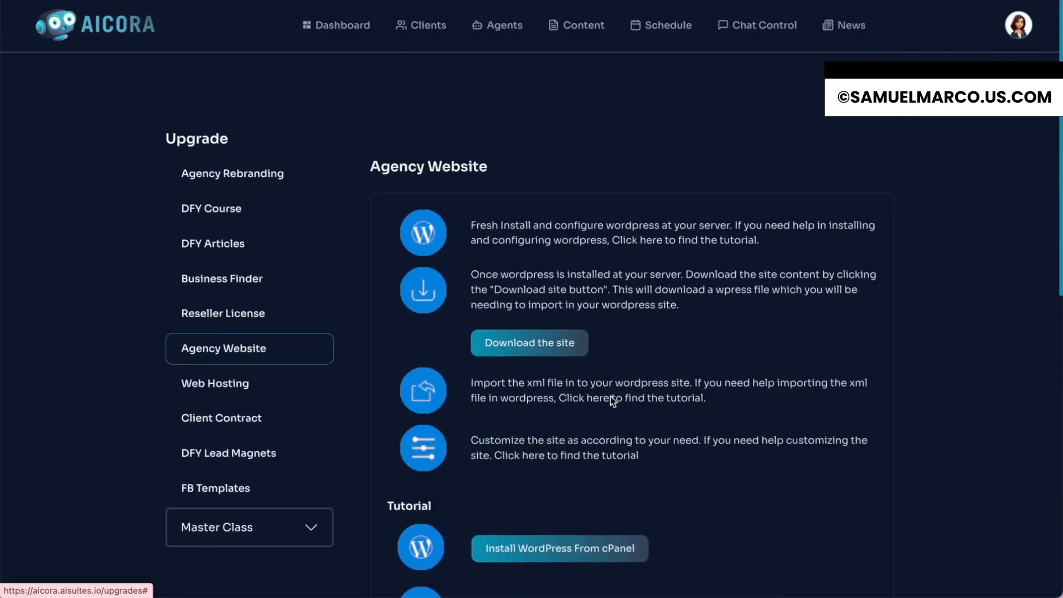
- Review the Web Hosting, Client Contract, DFY Lead Magnets and FB Templates upgrades
click(257, 321)
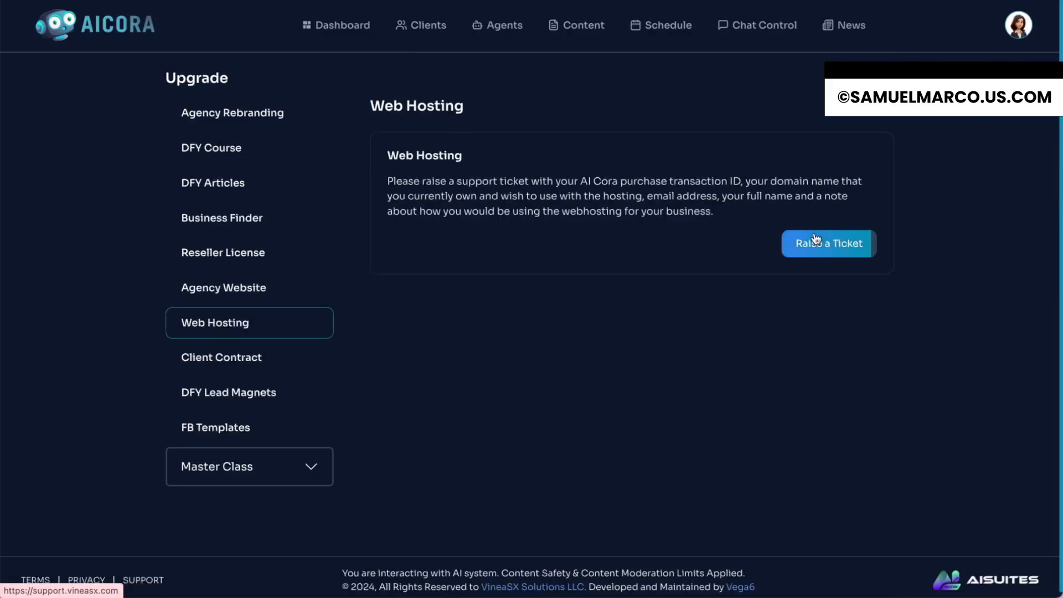
click(258, 359)
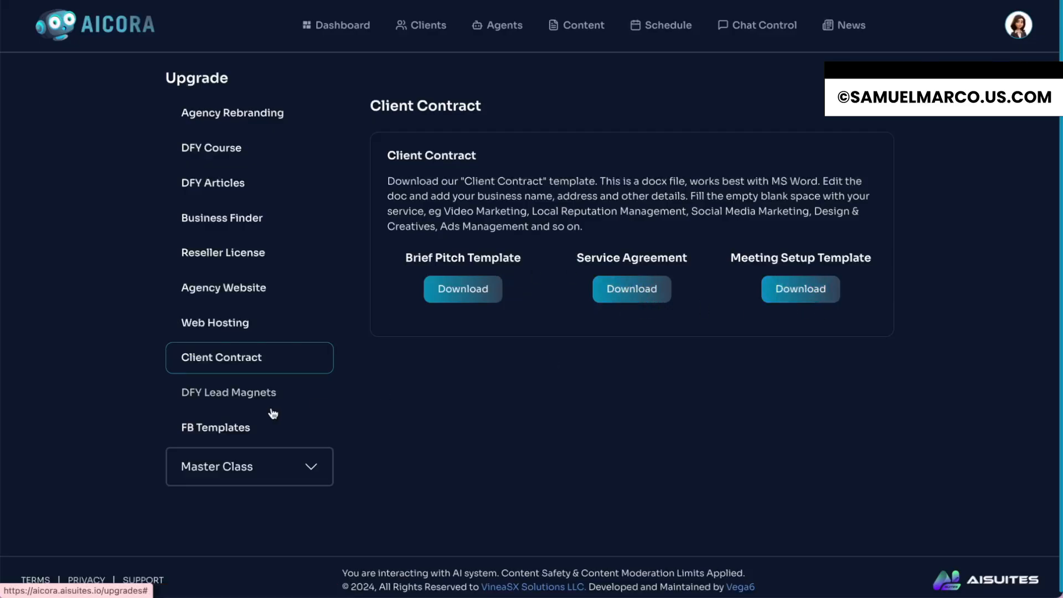
click(245, 399)
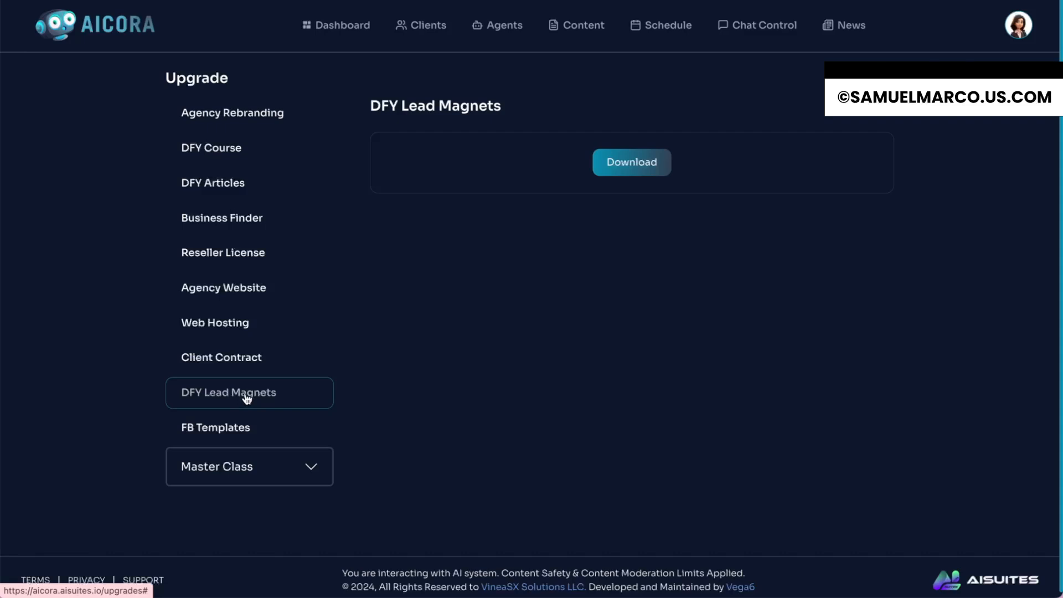
click(240, 430)
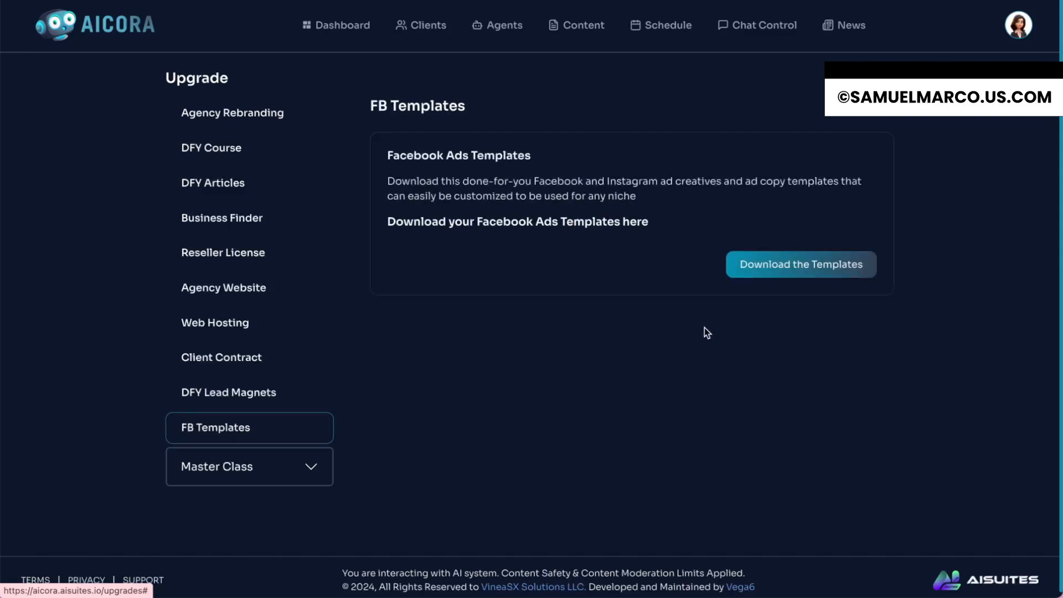
- Expand the Master Class lessons and view the training videos for Week 1 and Week 2
click(283, 475)
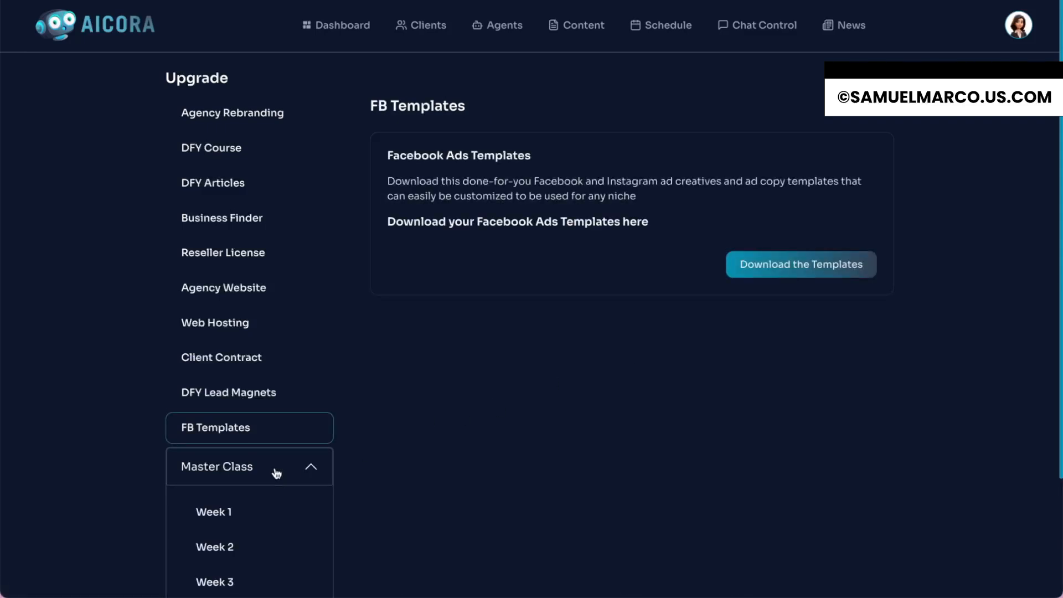
scroll(273, 472, down, 3)
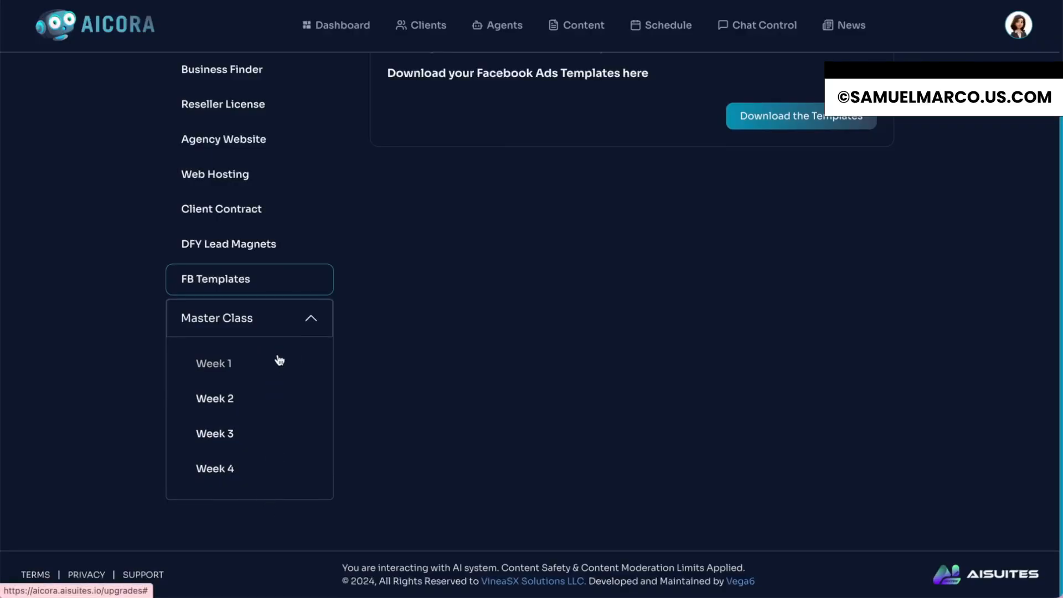
click(279, 360)
click(267, 331)
click(267, 332)
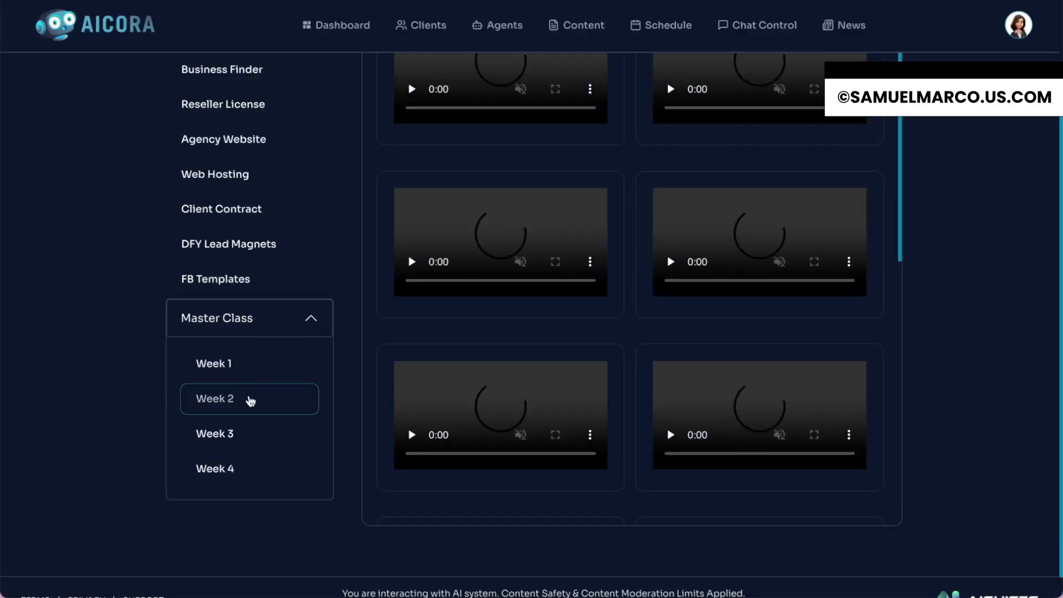
click(243, 410)
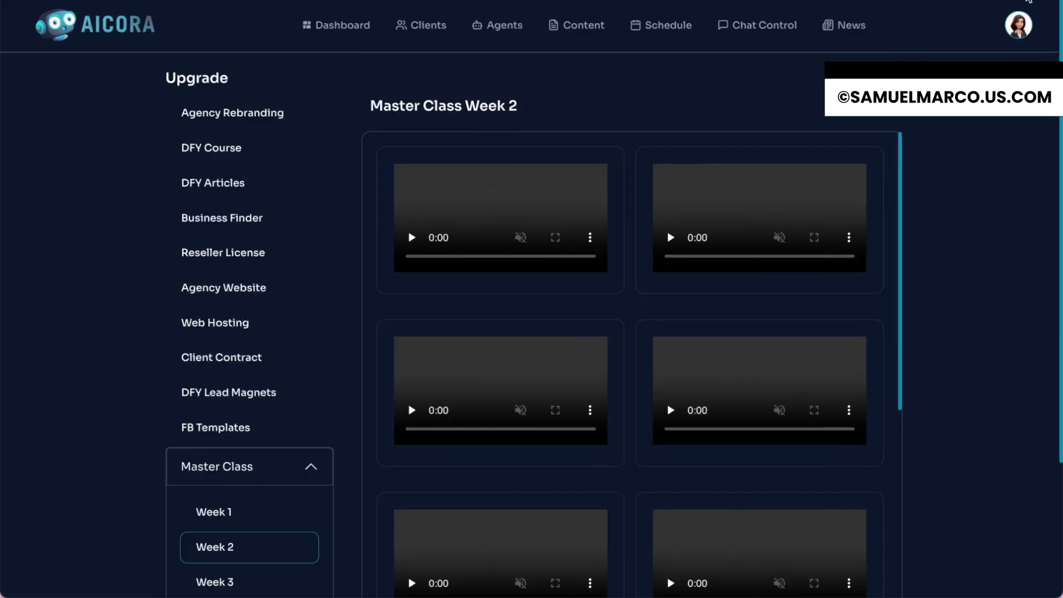
- View the Help and Support topics, and check the account menu for the logout option
click(1018, 25)
click(959, 176)
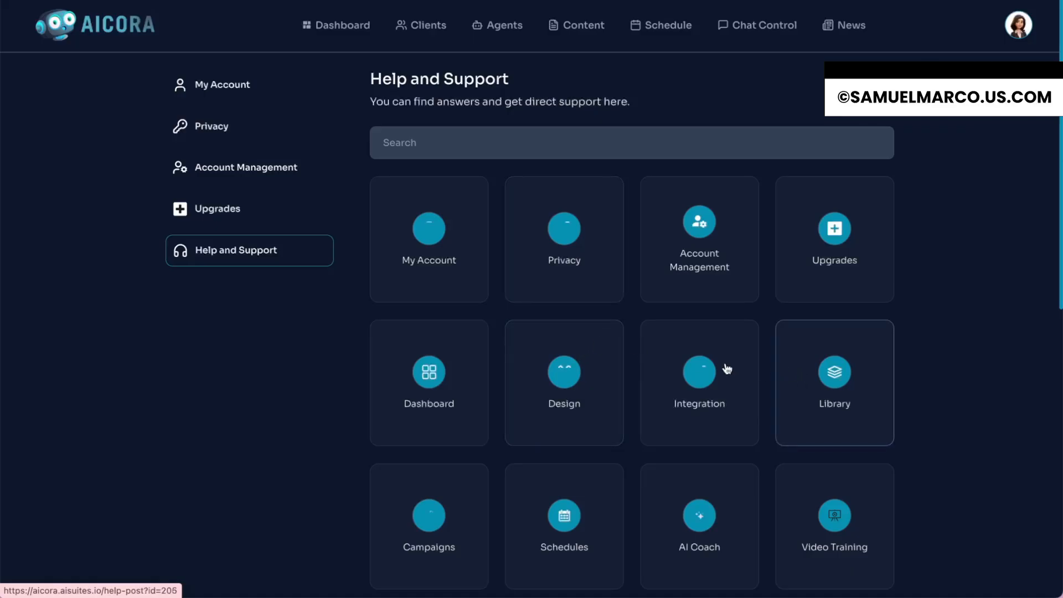
click(1023, 36)
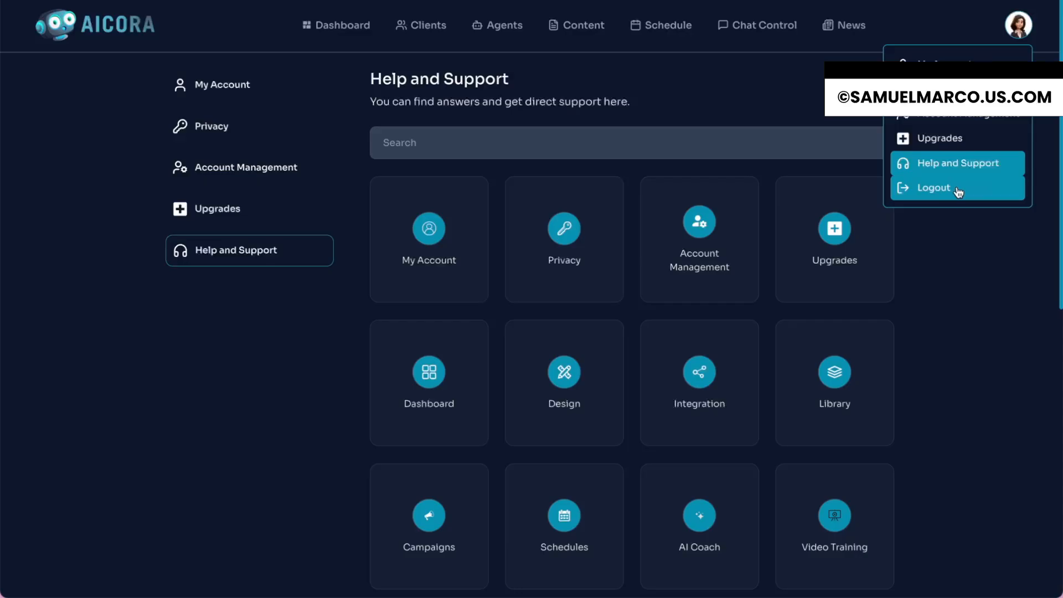
click(974, 257)
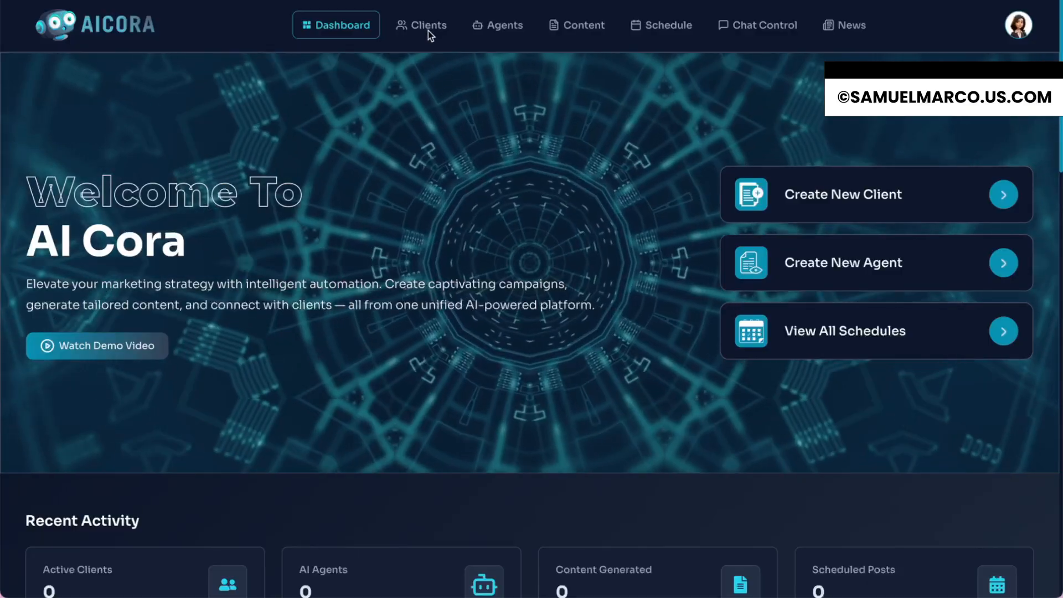
- Go to the client area and review the Industry choices for Sample Client, including the custom industry entry, keeping Technology
click(429, 29)
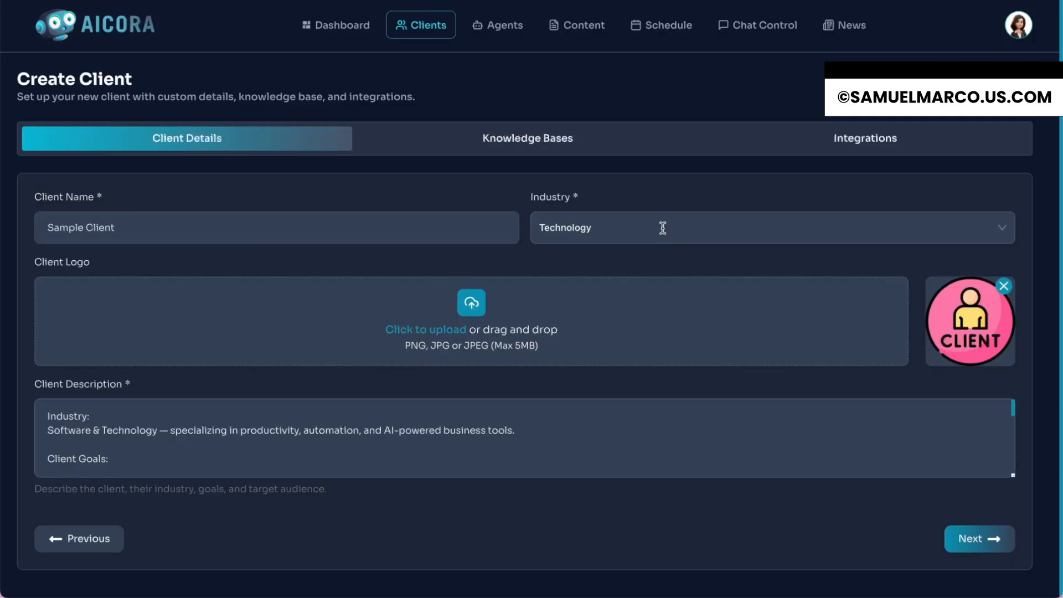
click(979, 231)
scroll(838, 302, up, 2)
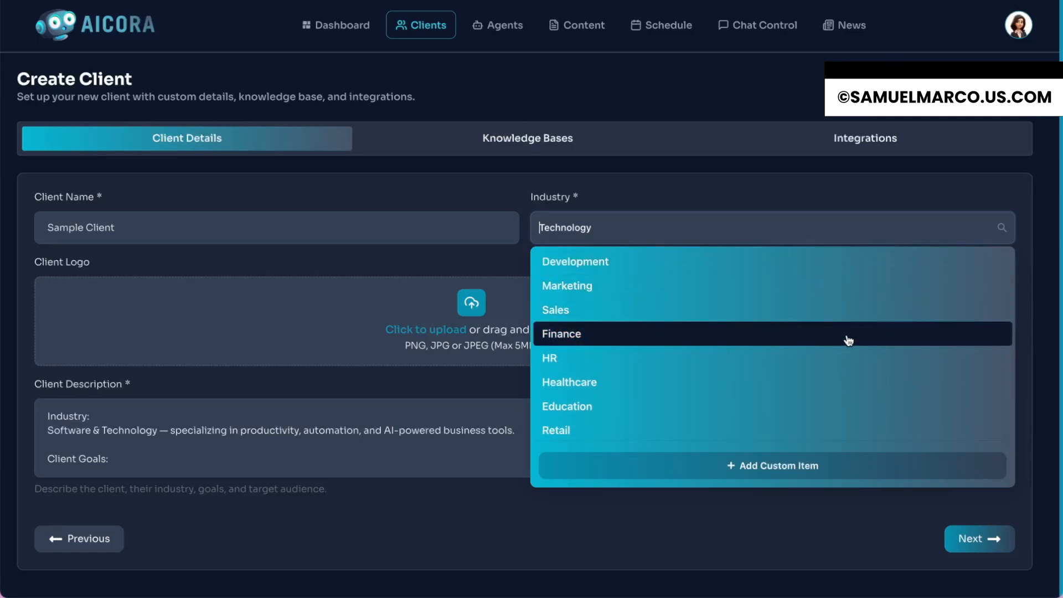
scroll(833, 393, down, 1)
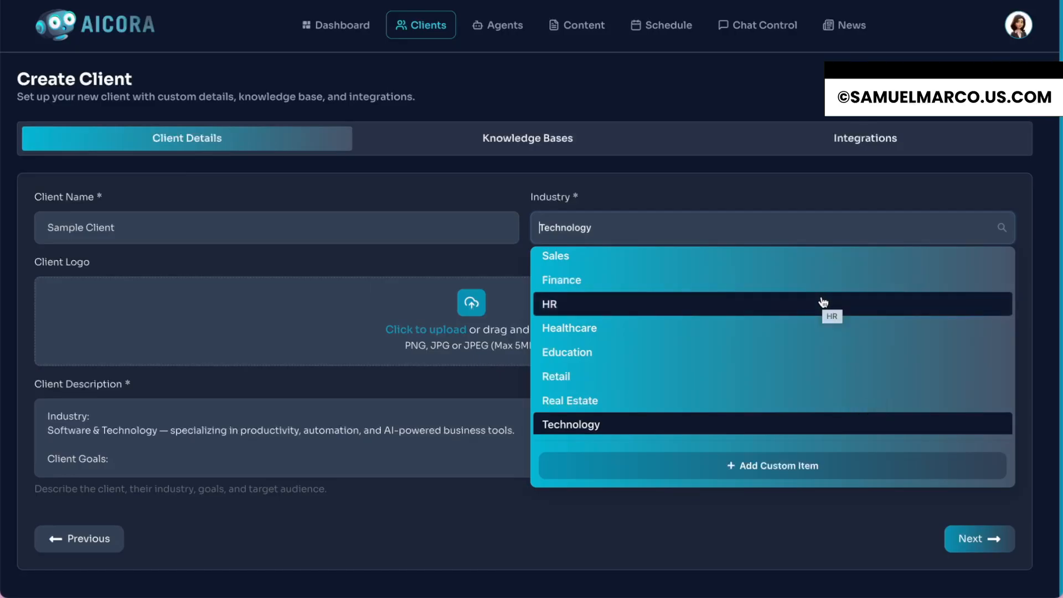
scroll(823, 302, up, 1)
scroll(823, 302, down, 1)
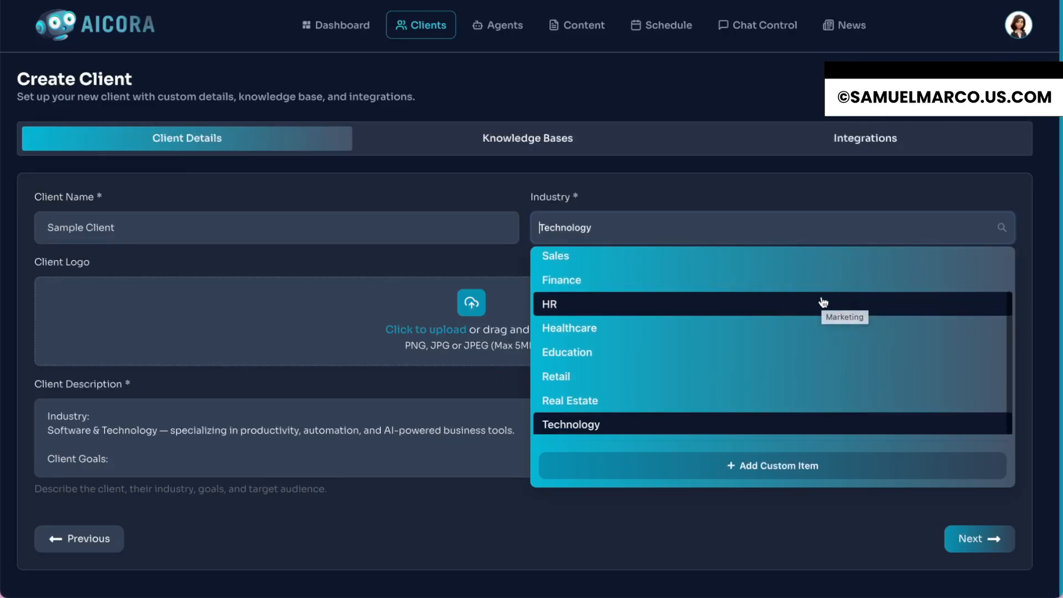
scroll(823, 307, up, 1)
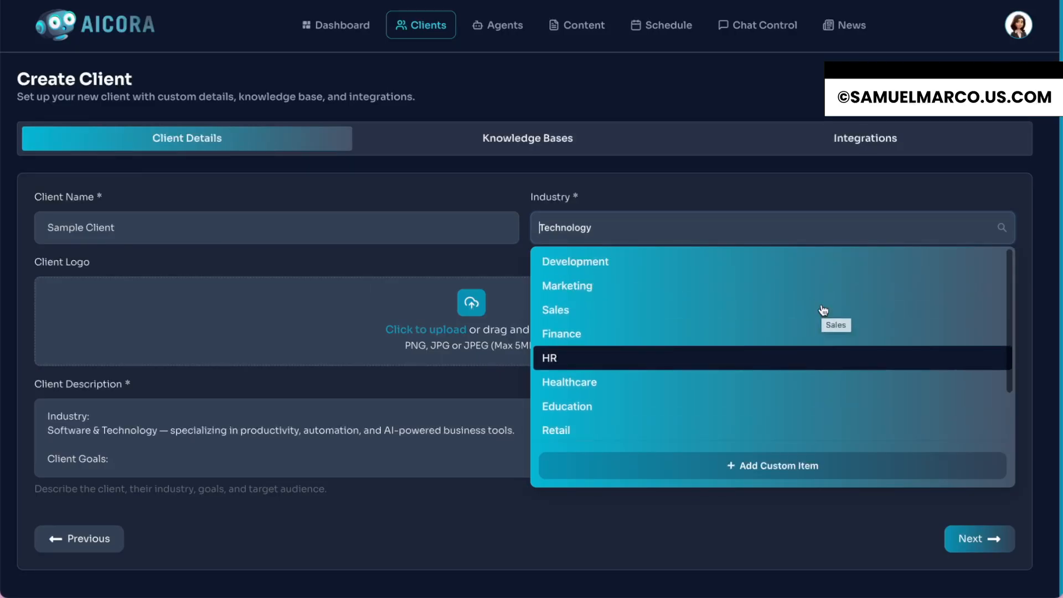
scroll(823, 309, down, 1)
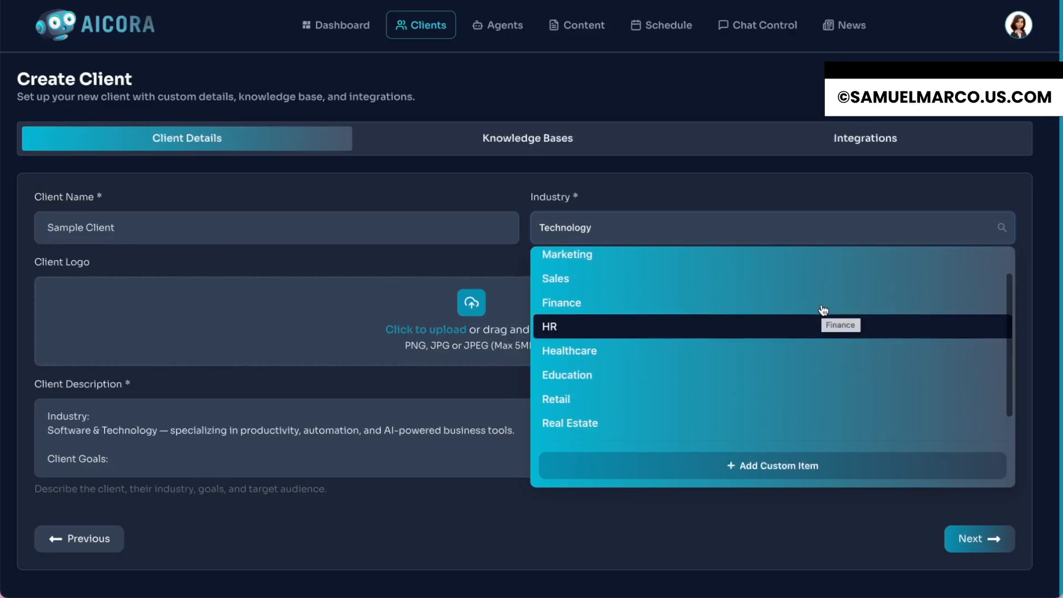
click(758, 466)
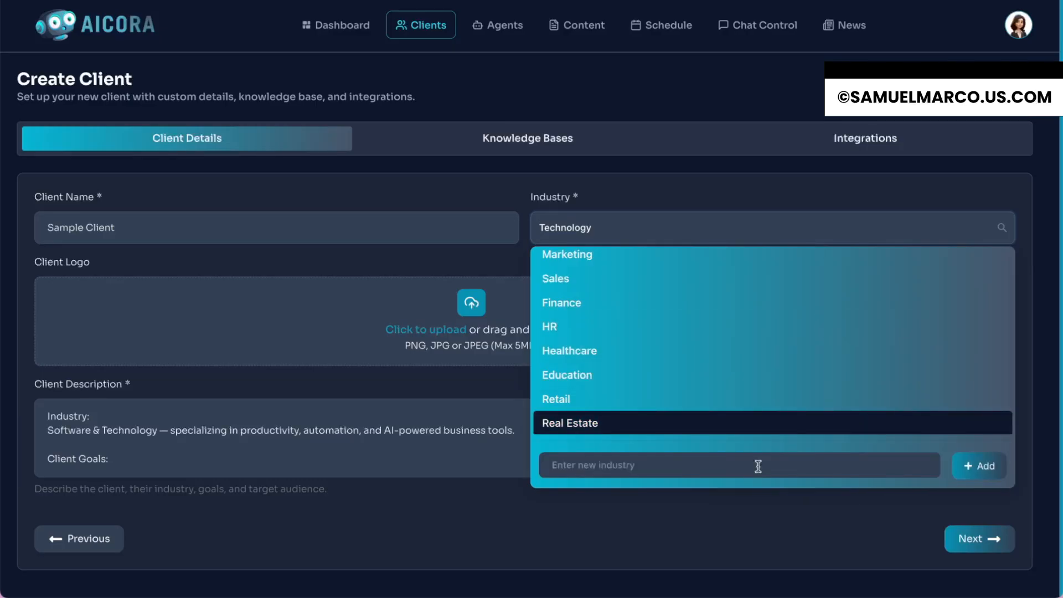
click(758, 466)
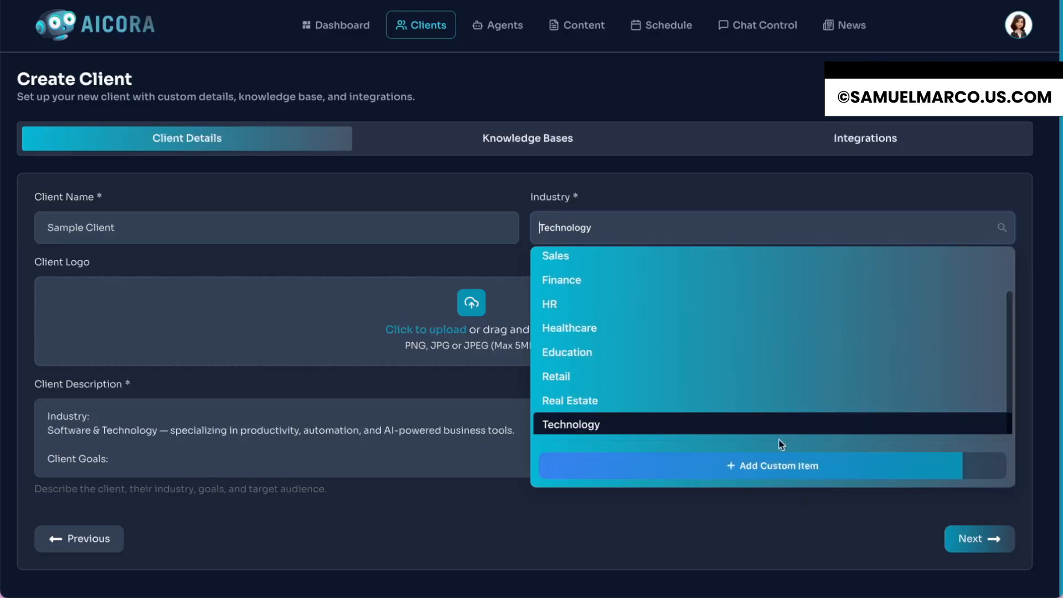
click(813, 469)
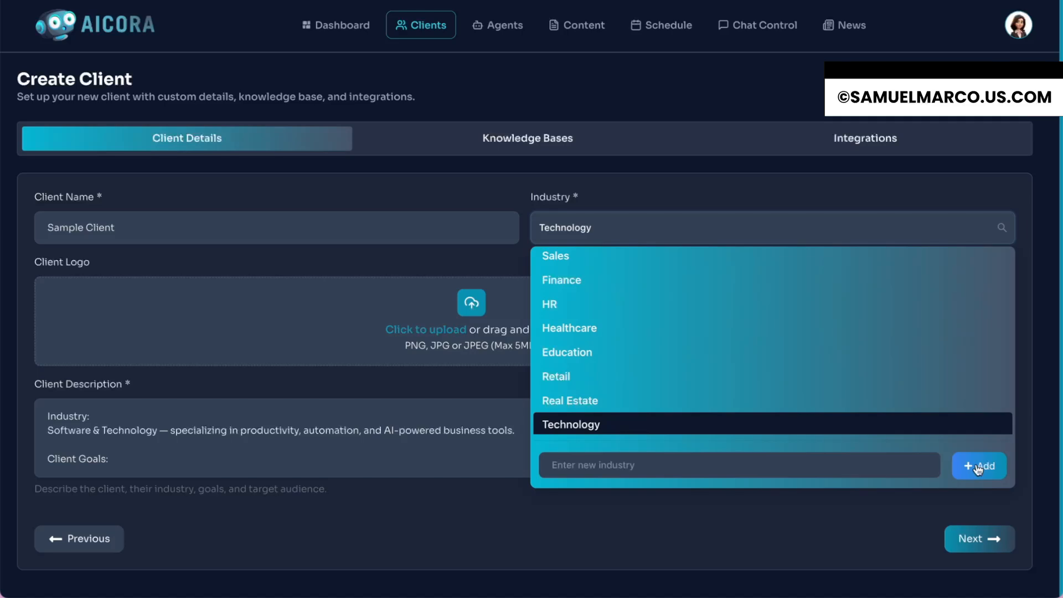
click(761, 534)
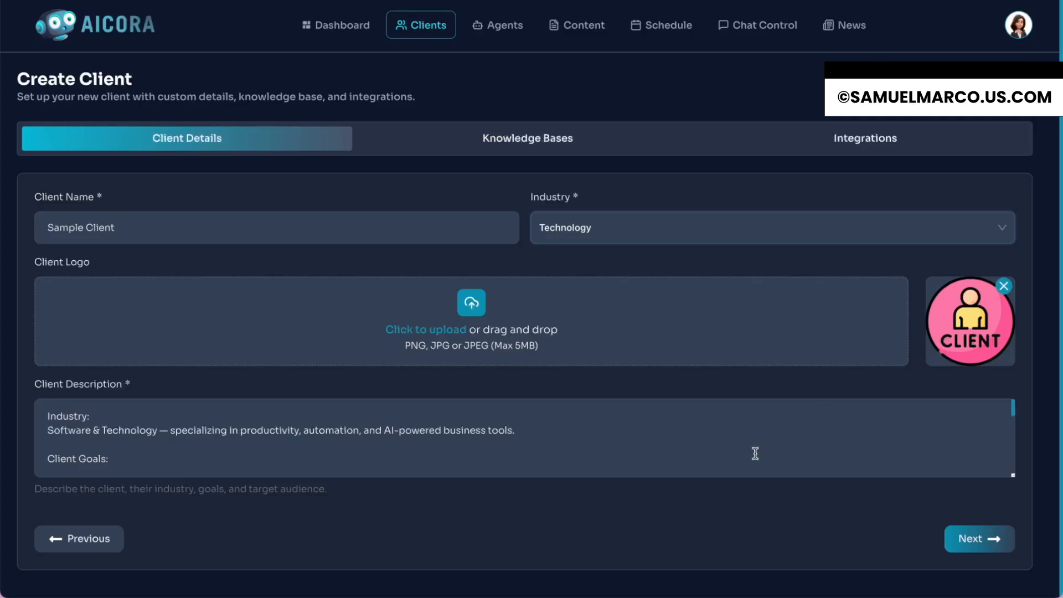
- Read through Sample Client's description and continue to the Knowledge Bases stage
scroll(754, 454, down, 2)
scroll(755, 455, up, 2)
scroll(683, 437, down, 1)
scroll(683, 437, up, 2)
scroll(683, 437, down, 4)
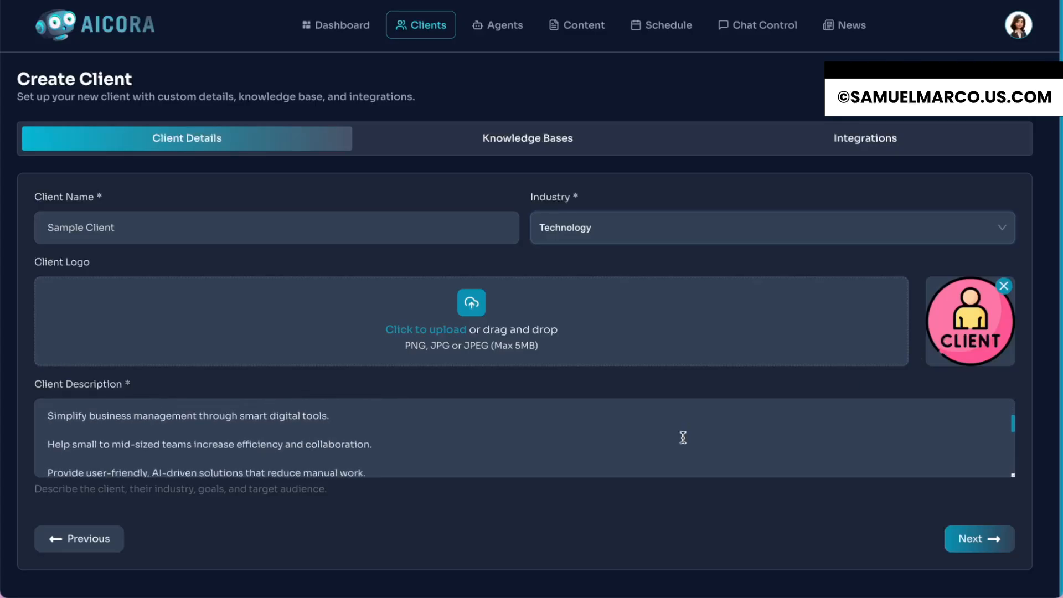
scroll(682, 438, down, 3)
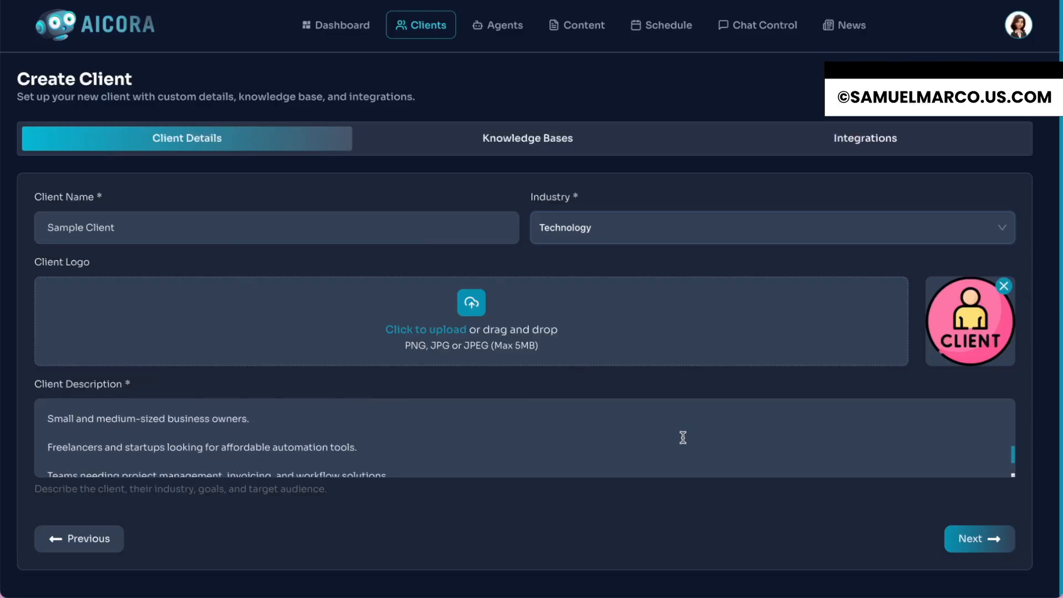
scroll(682, 437, up, 1)
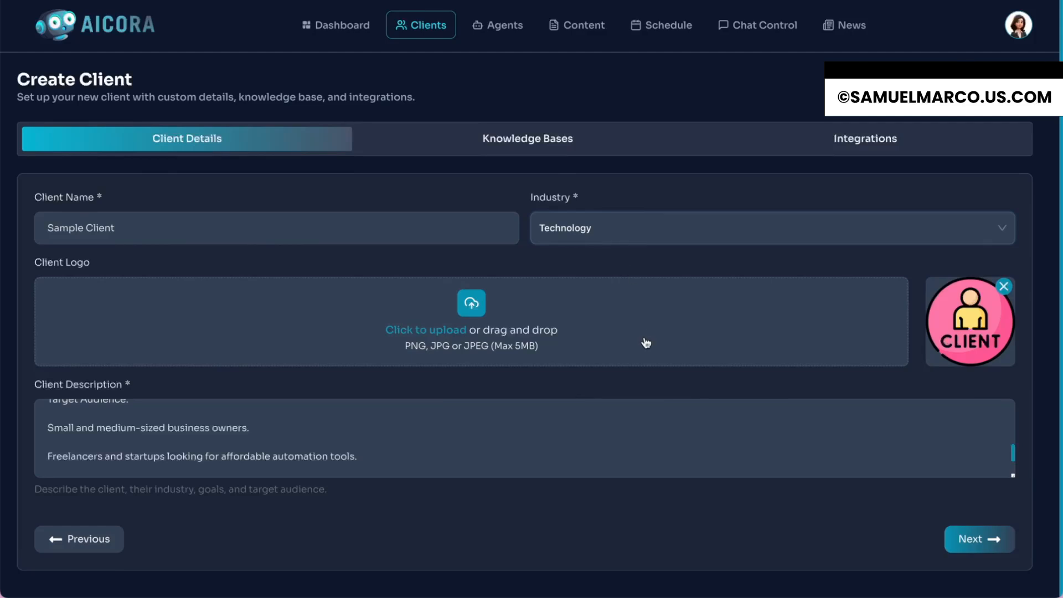
click(962, 541)
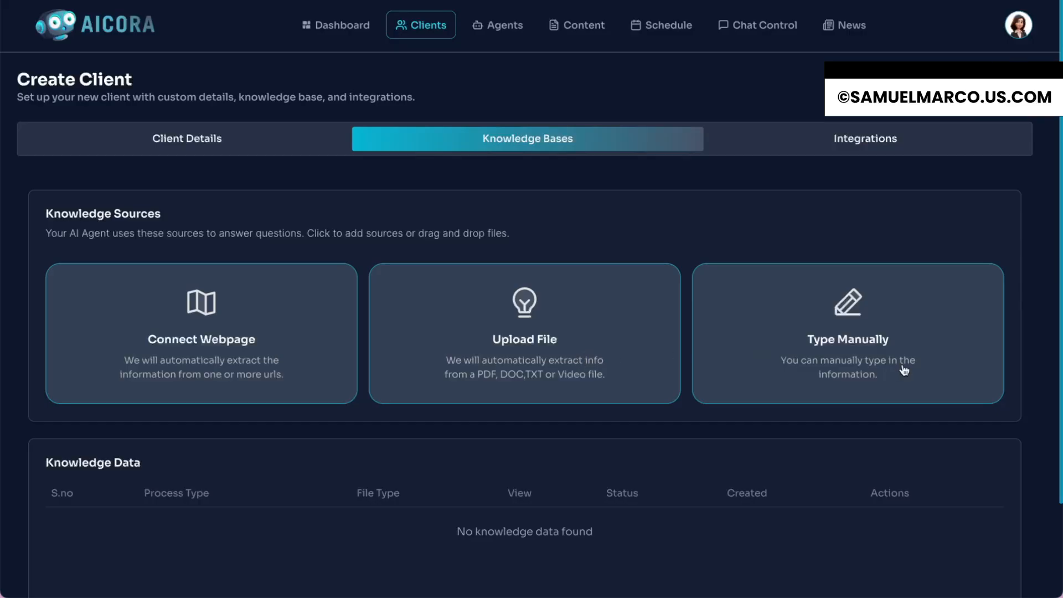
- Examine the Connect Webpage knowledge source, including how to add and remove an extra website URL field
click(304, 326)
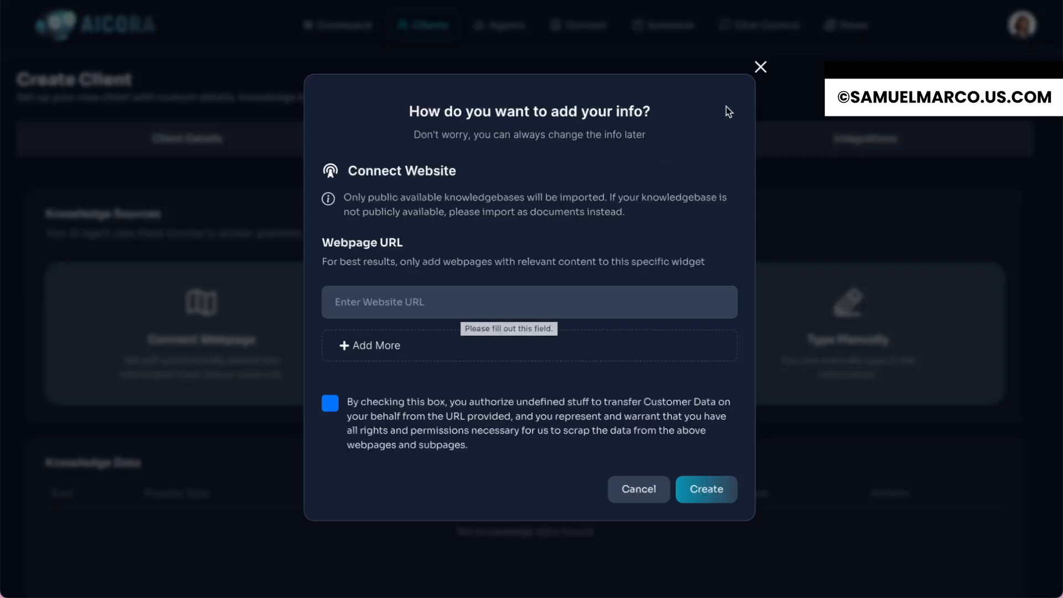
click(760, 67)
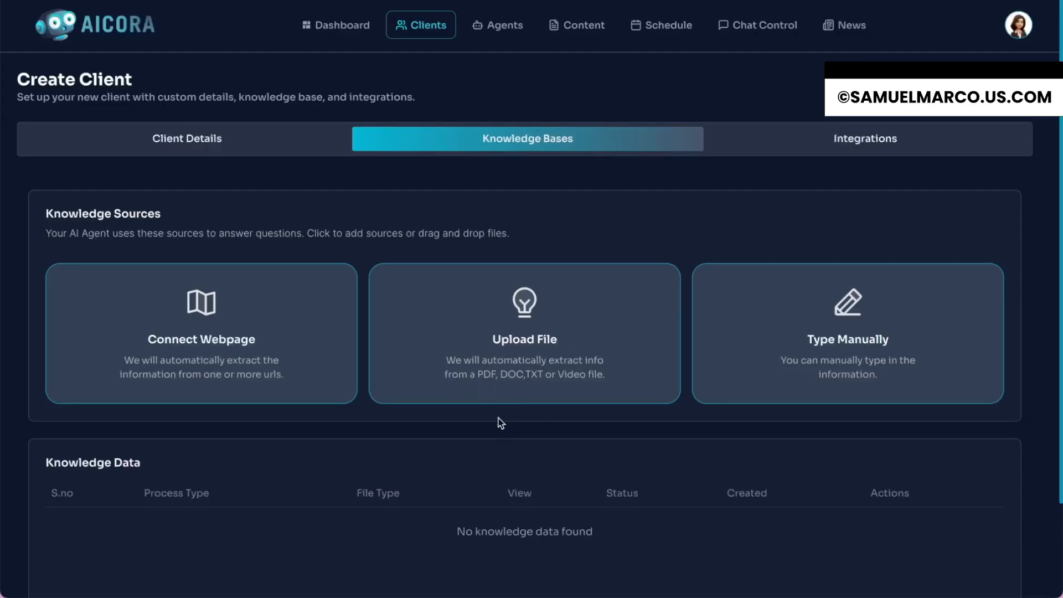
click(288, 389)
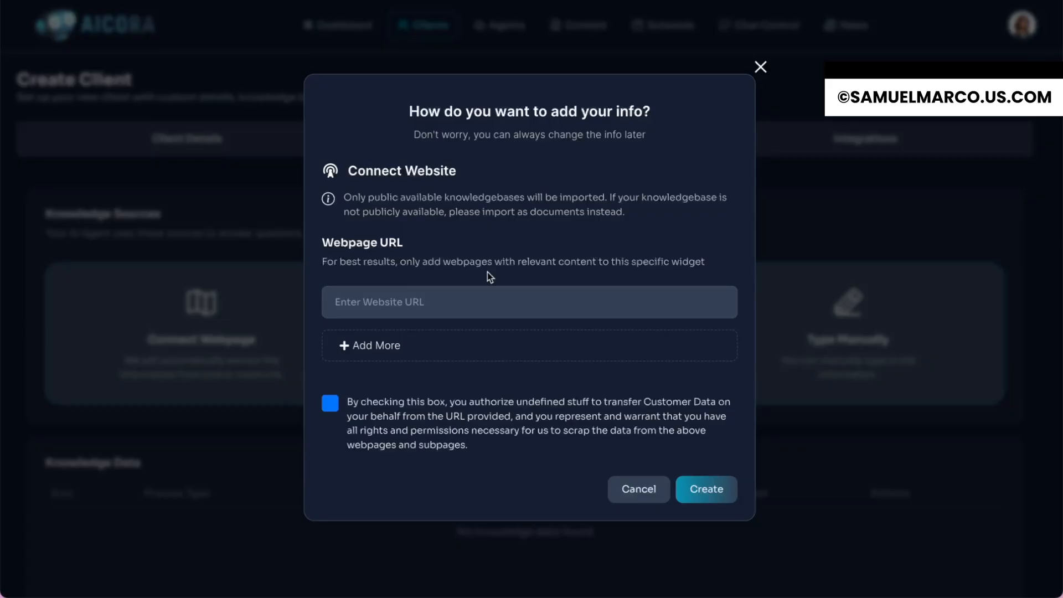
click(488, 299)
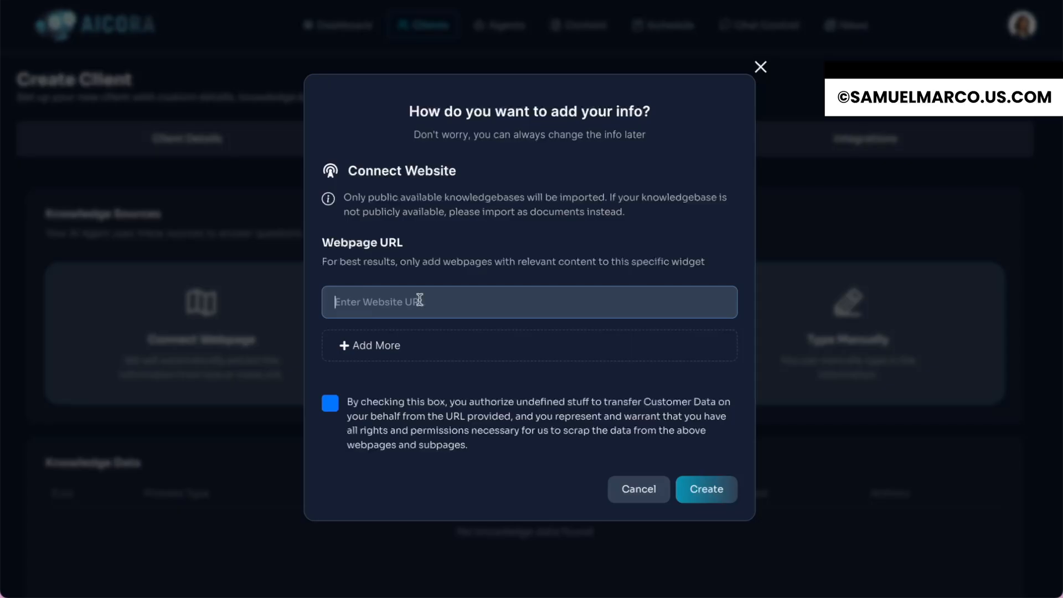
click(369, 355)
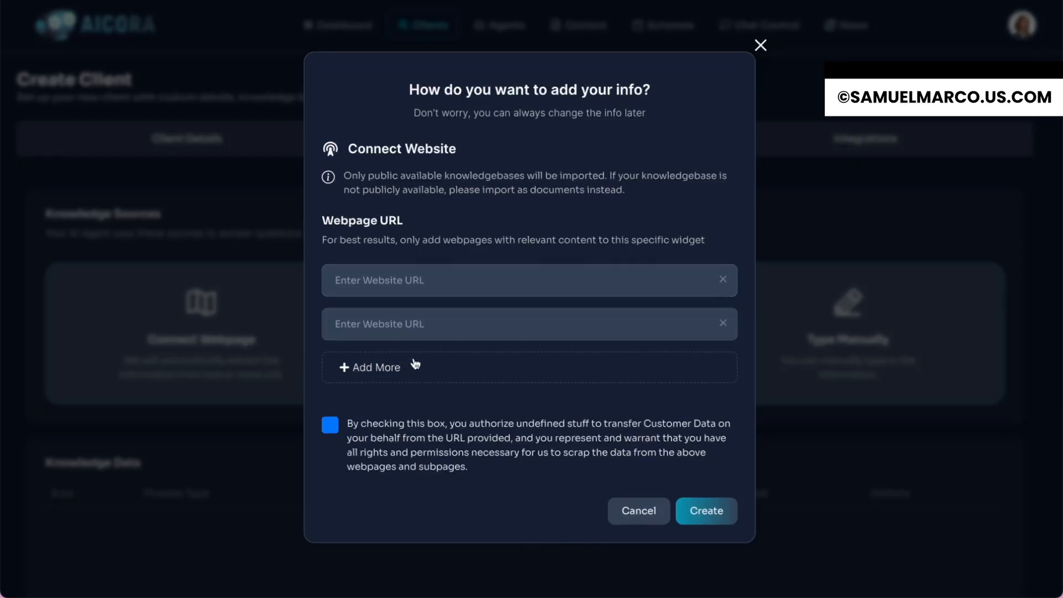
click(723, 322)
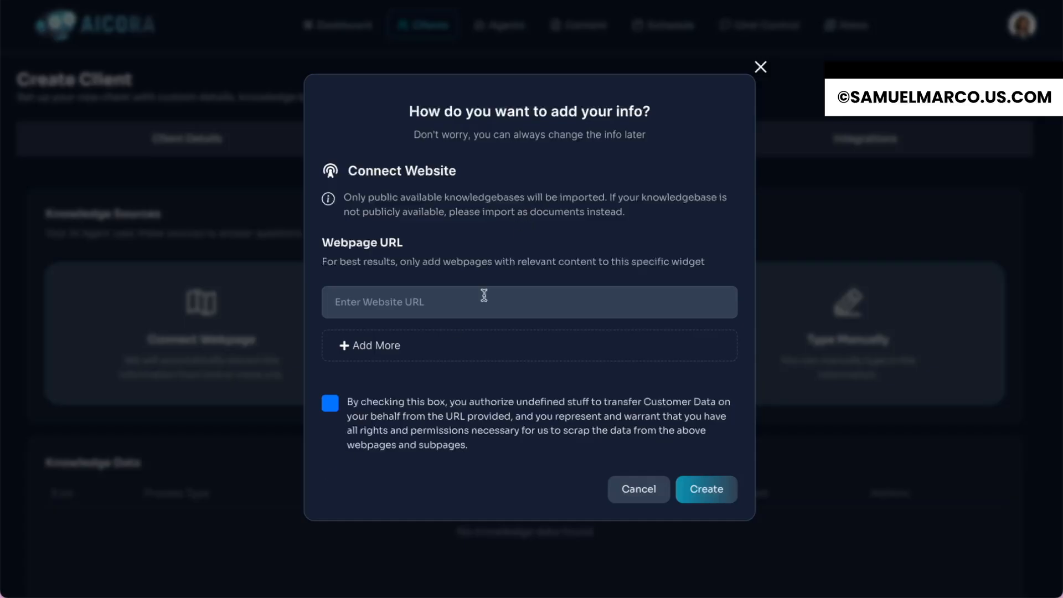
click(479, 301)
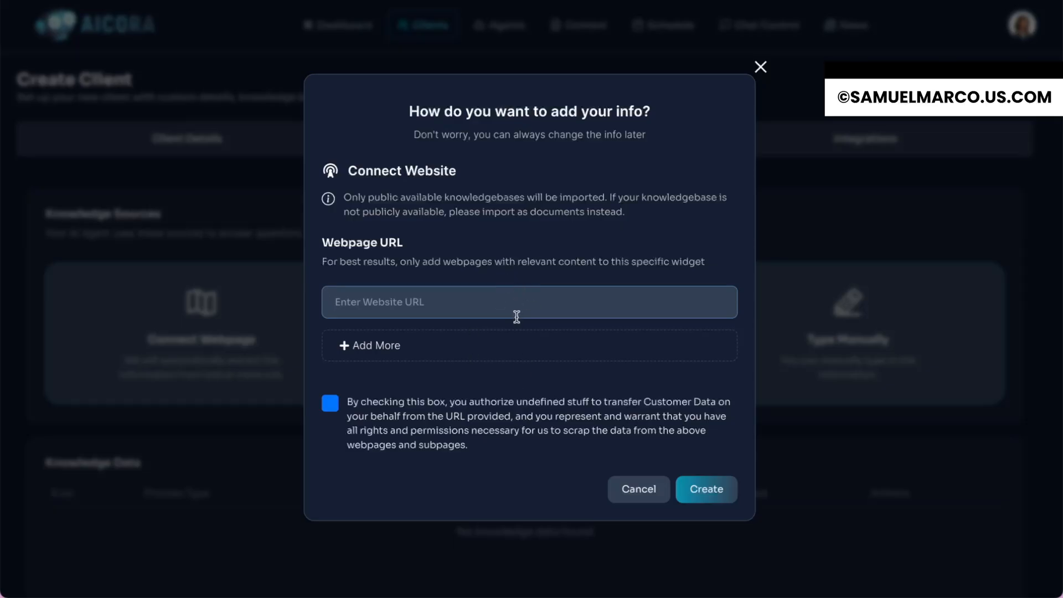
click(706, 490)
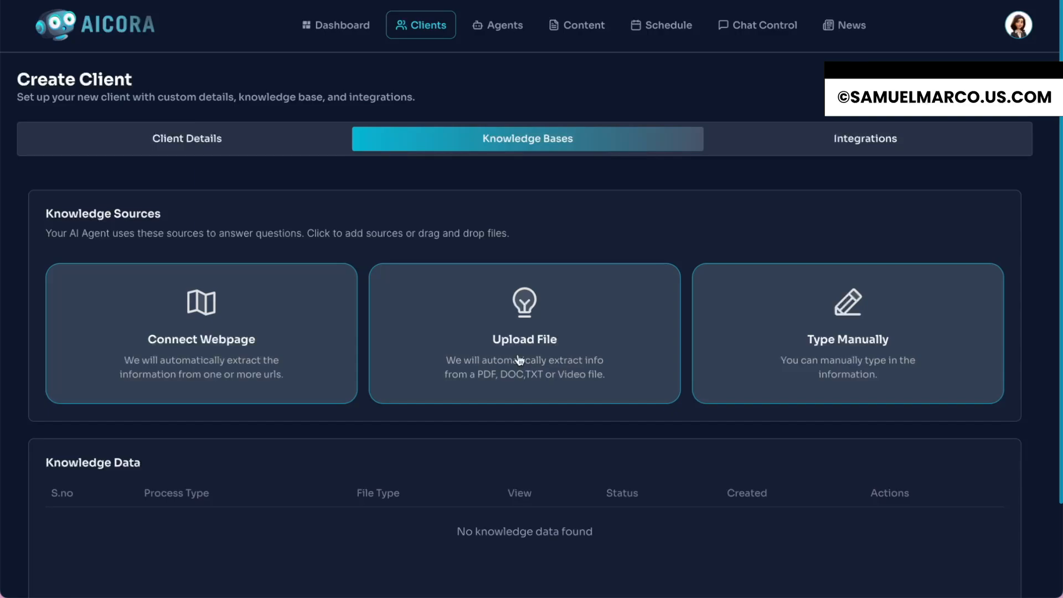
- View the file types offered by the Upload File knowledge source and close it without uploading anything
click(584, 335)
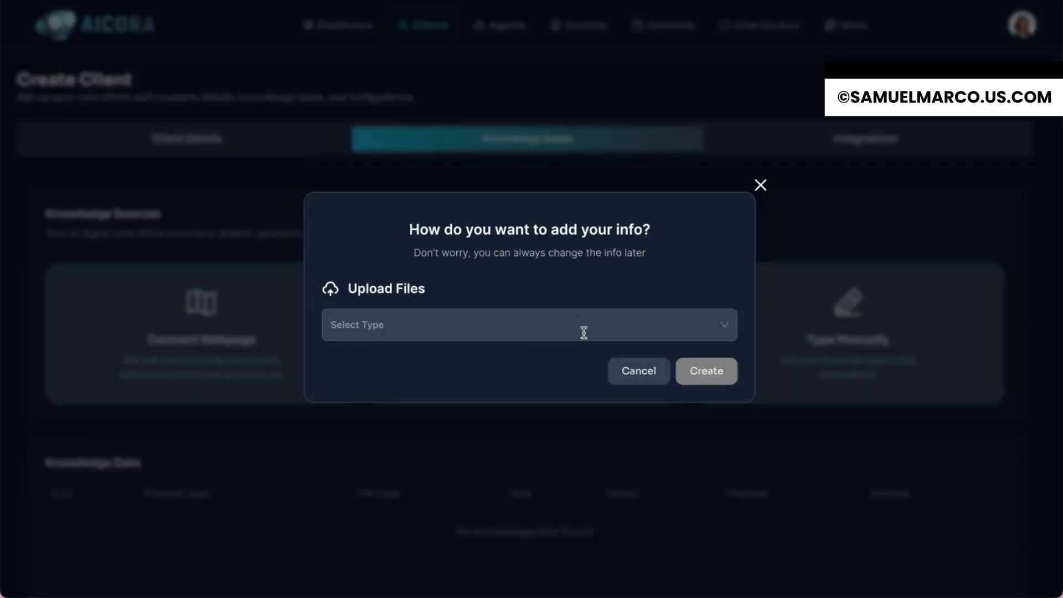
click(719, 324)
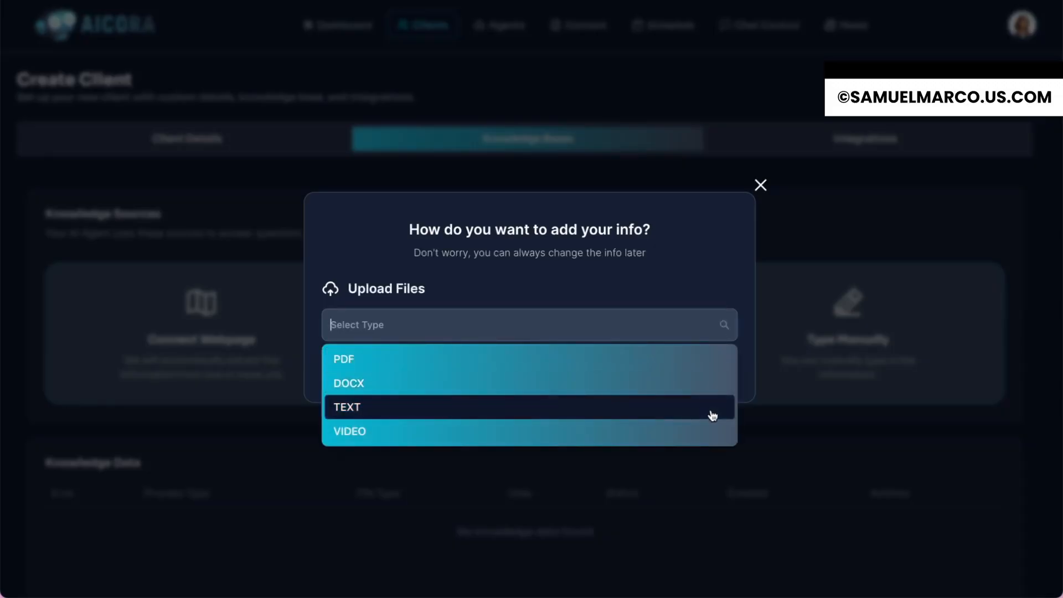
click(723, 274)
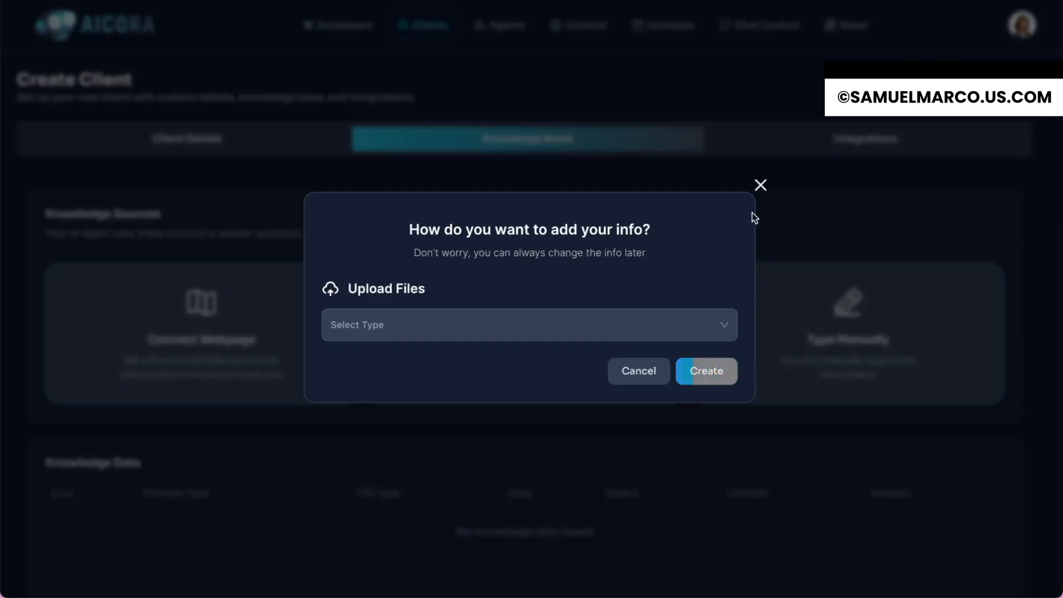
click(761, 186)
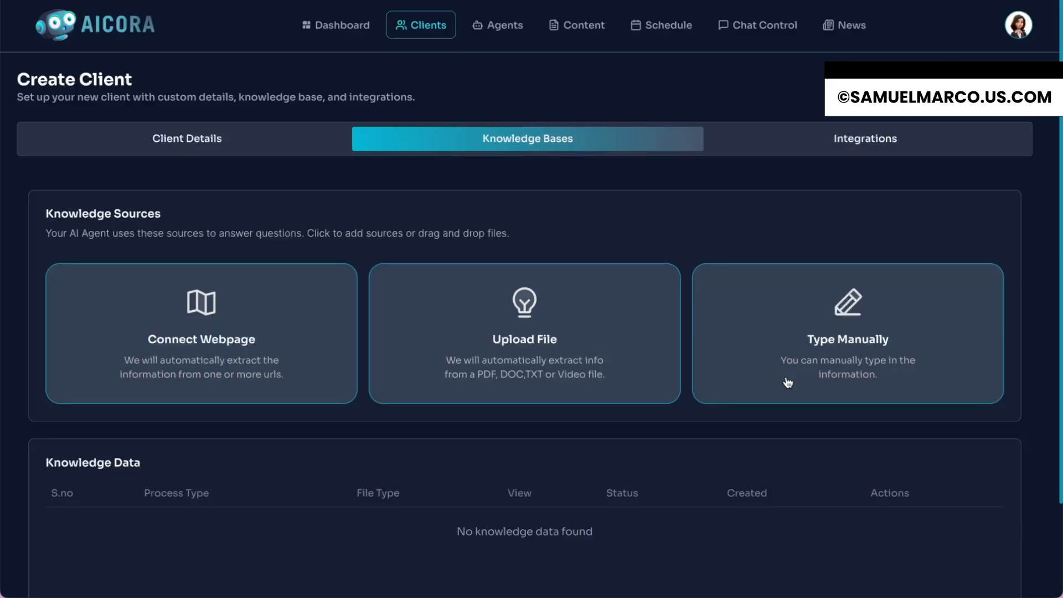
- Paste the Sample Savy Client company overview and FAQ text as manual data, review it, and create the knowledge entry
click(788, 382)
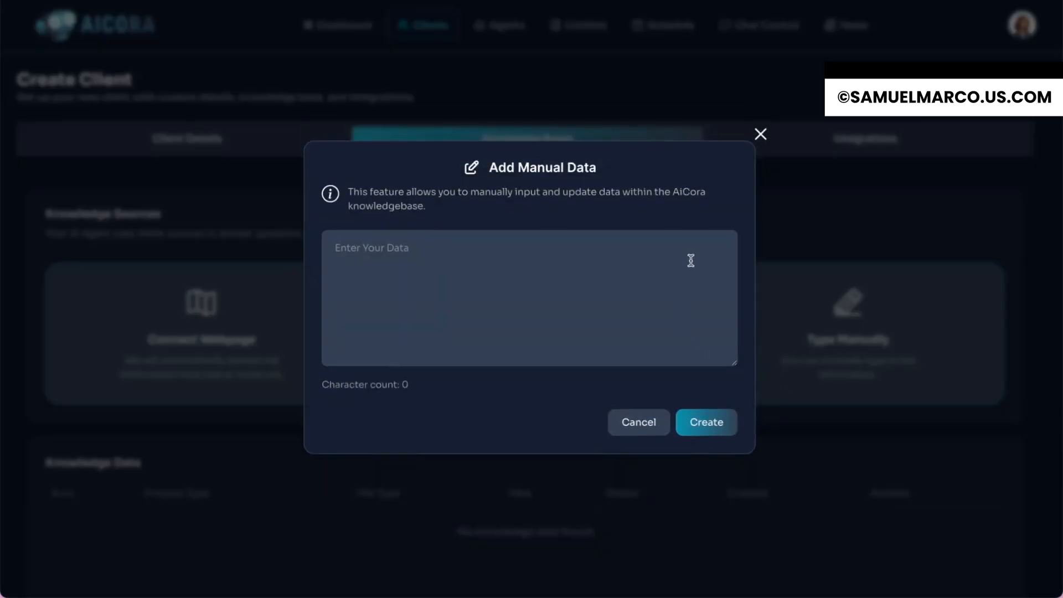
click(584, 250)
key(ctrl+v)
scroll(483, 275, up, 15)
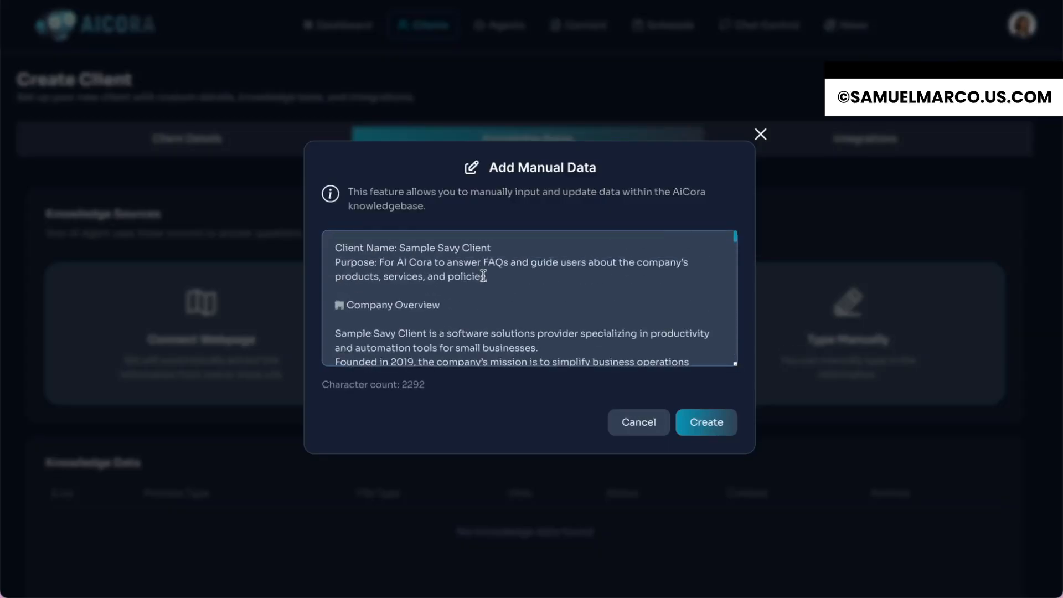
scroll(483, 275, down, 20)
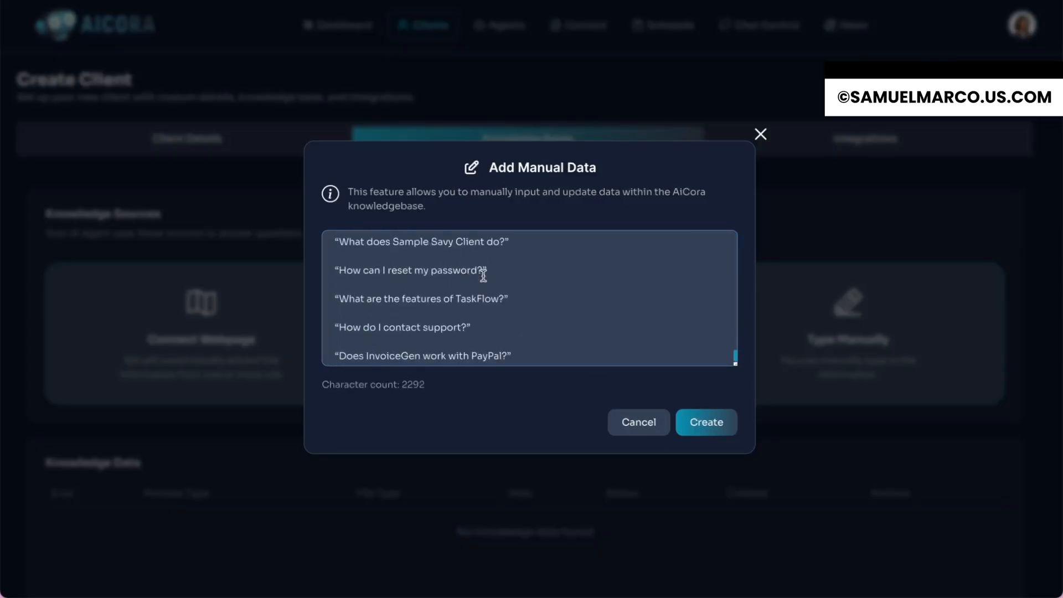
scroll(483, 275, up, 15)
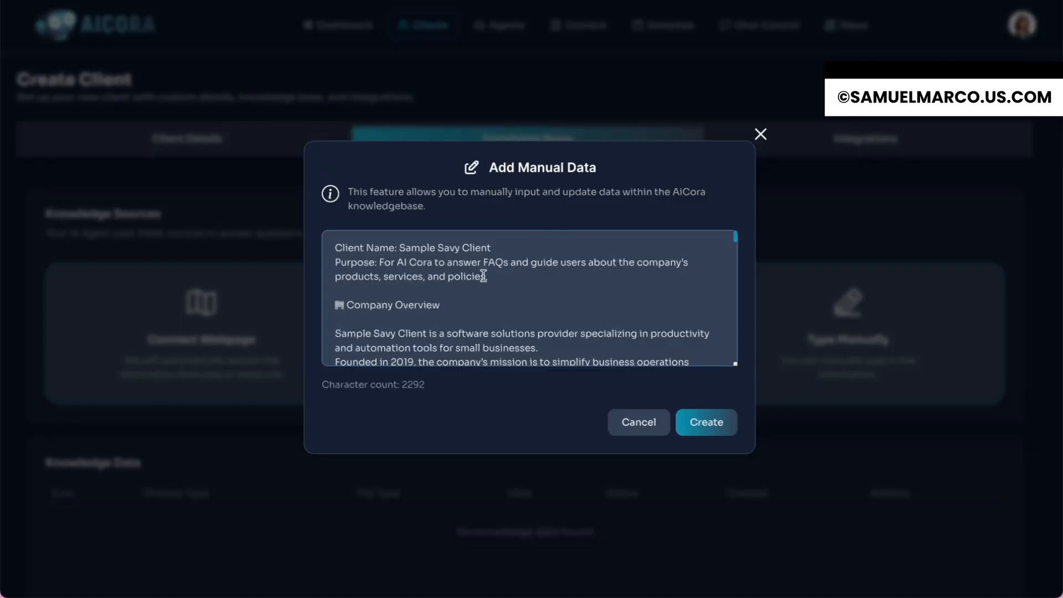
scroll(484, 276, down, 20)
scroll(495, 303, up, 20)
click(706, 431)
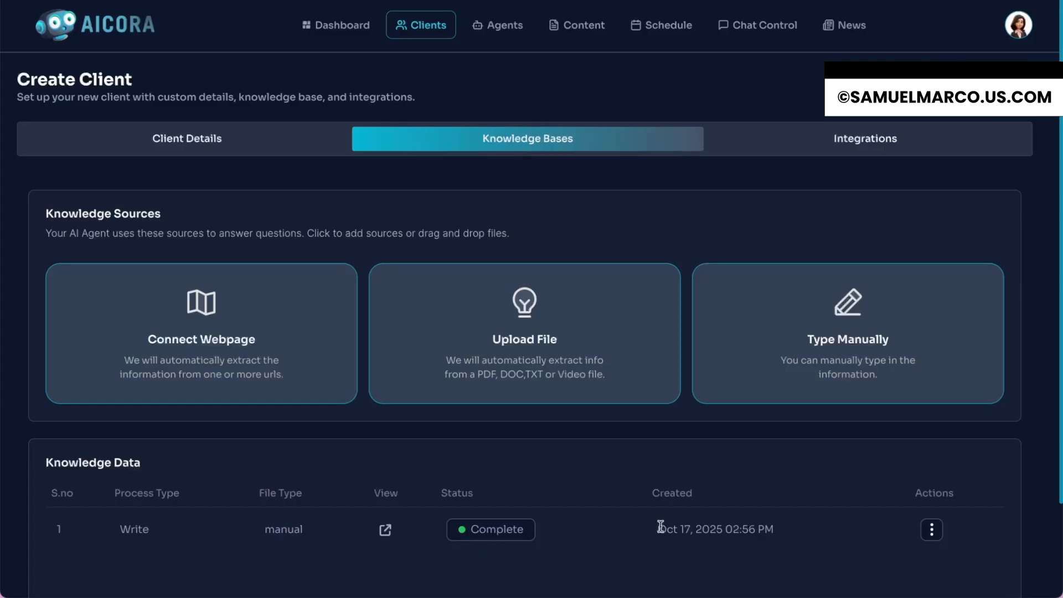
- Check the available actions for the manual knowledge entry and continue to the Integrations stage
click(930, 529)
scroll(930, 539, down, 1)
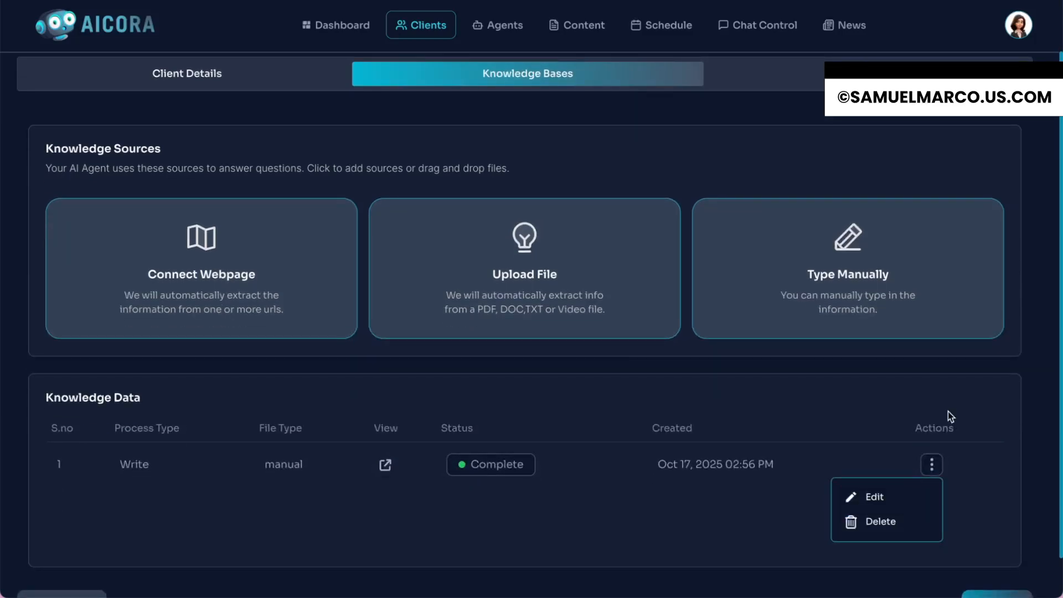
scroll(947, 411, down, 1)
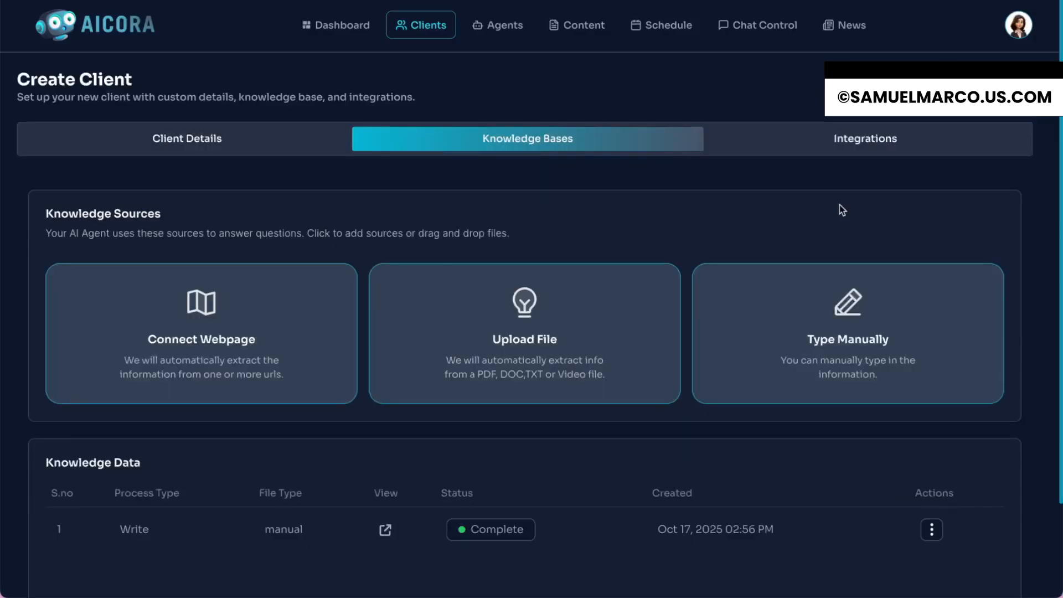
scroll(839, 205, down, 3)
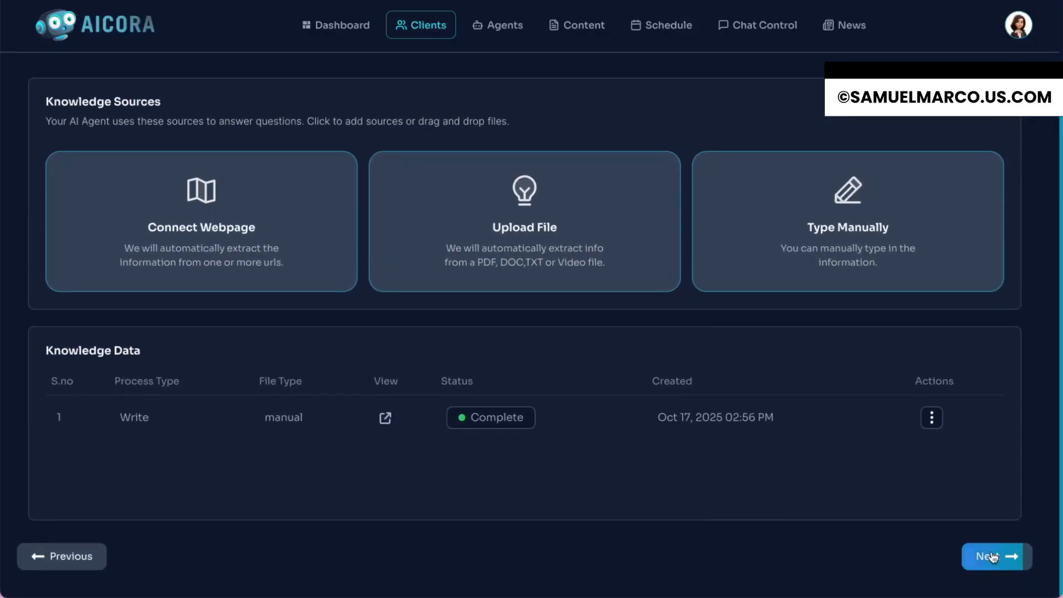
click(990, 557)
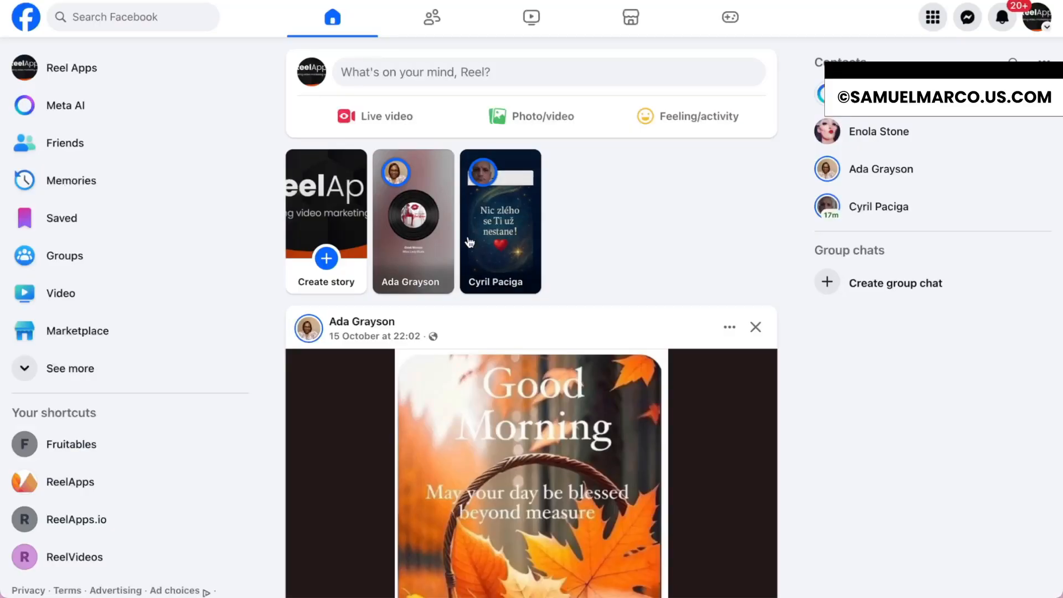
- Connect Facebook to the client by reconnecting Reel Apps to AiSuites and choosing the Fruitables account
scroll(477, 210, down, 6)
scroll(477, 210, down, 4)
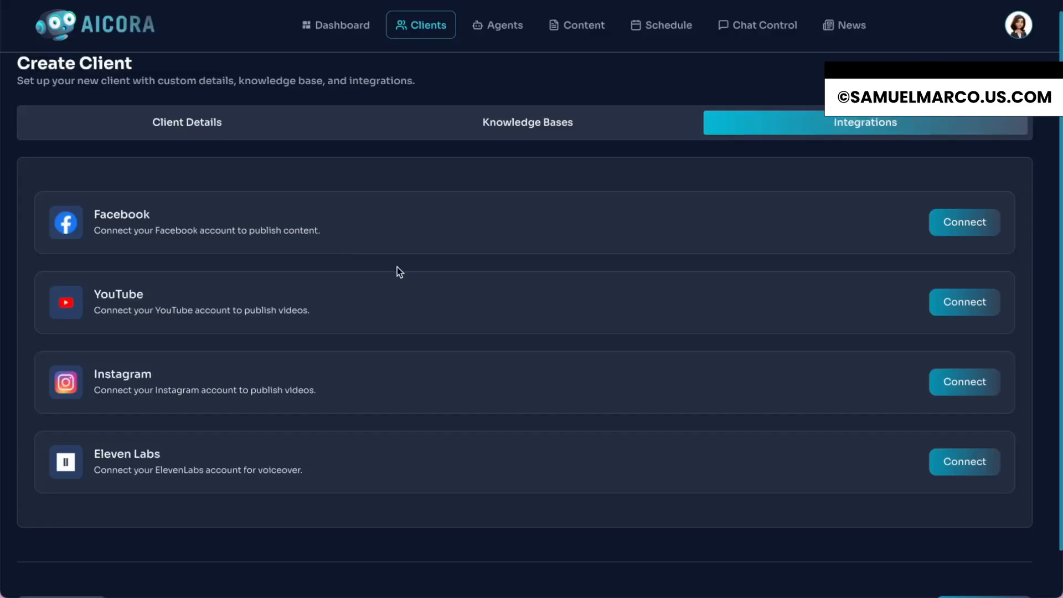
click(958, 233)
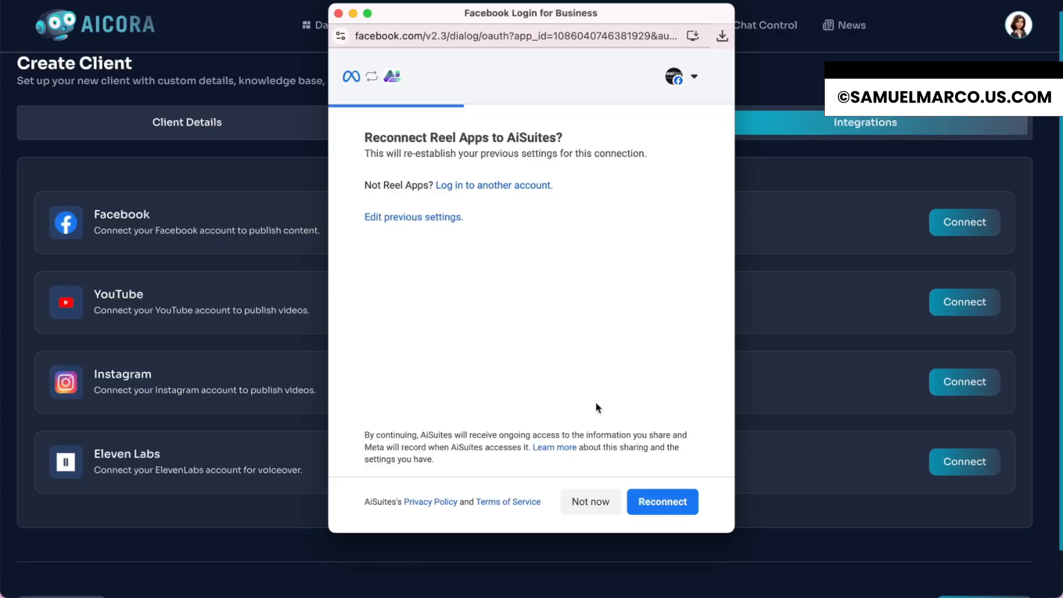
click(653, 493)
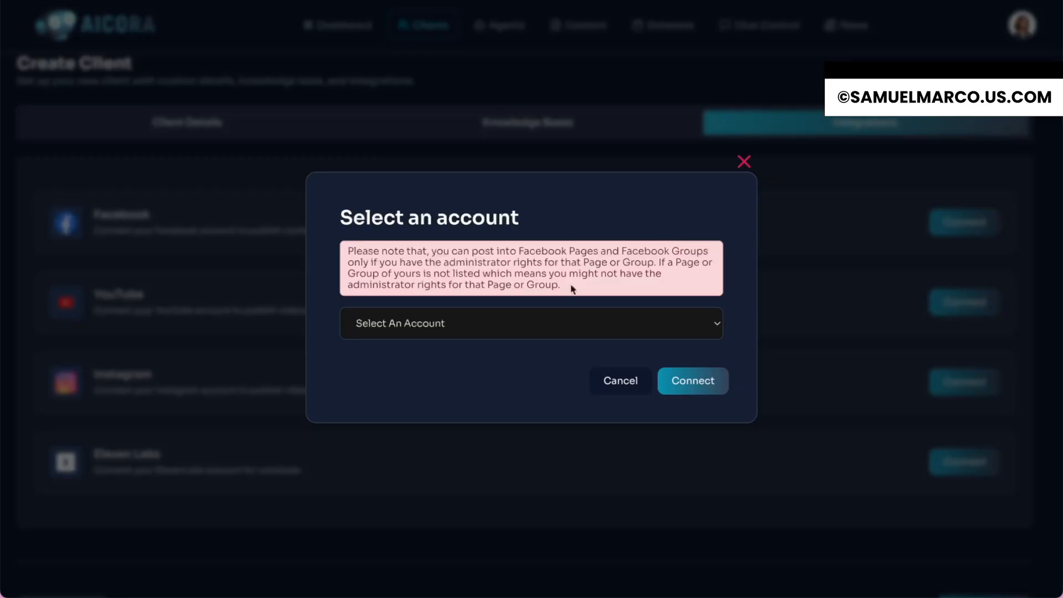
click(551, 328)
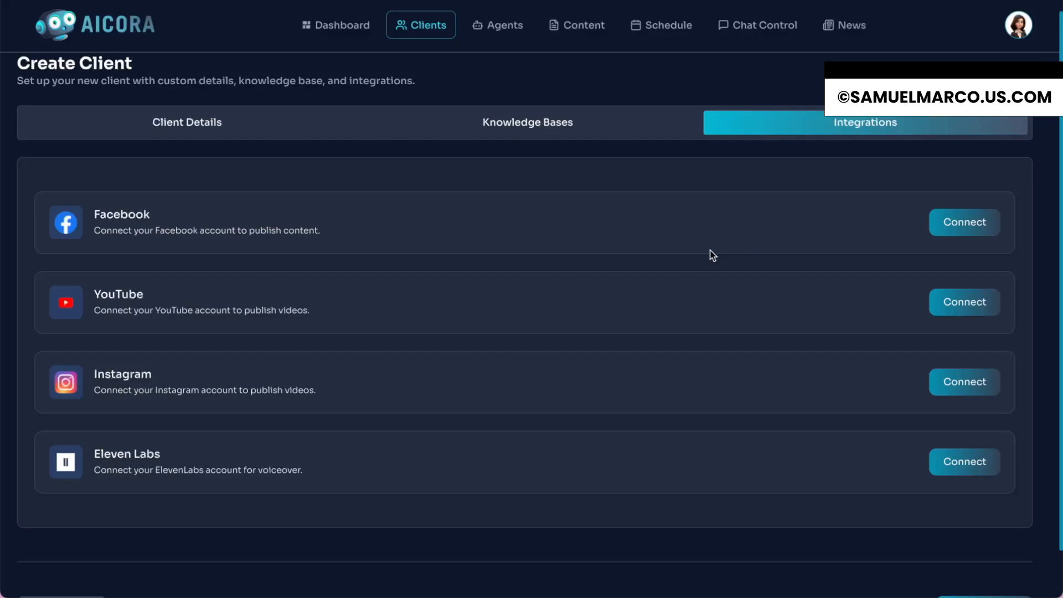
- Connect YouTube to the client by choosing the listed Google account and allowing AiSuites to manage its YouTube account
scroll(696, 301, down, 1)
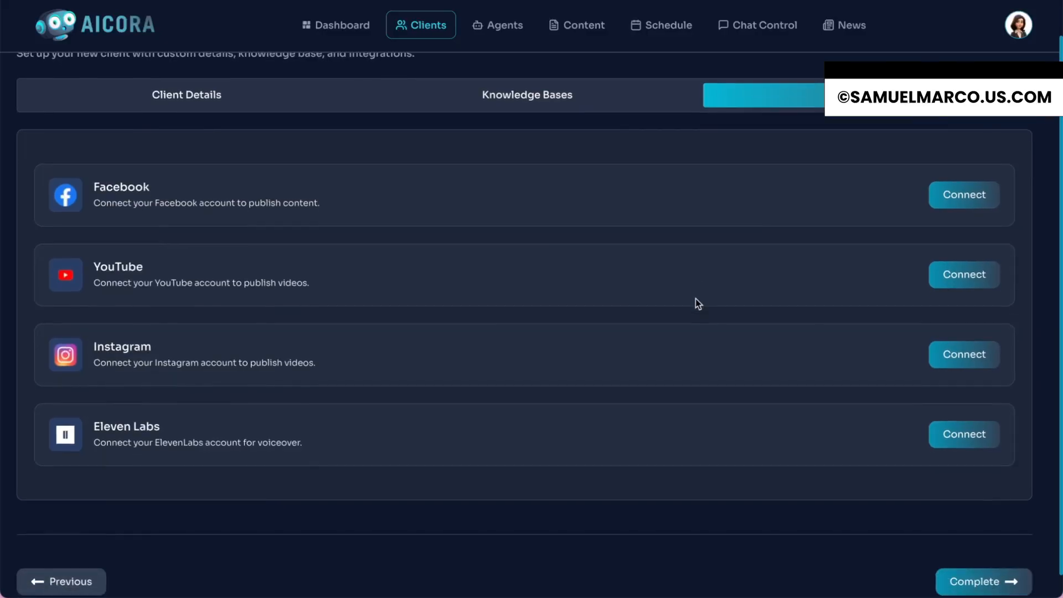
scroll(696, 302, up, 1)
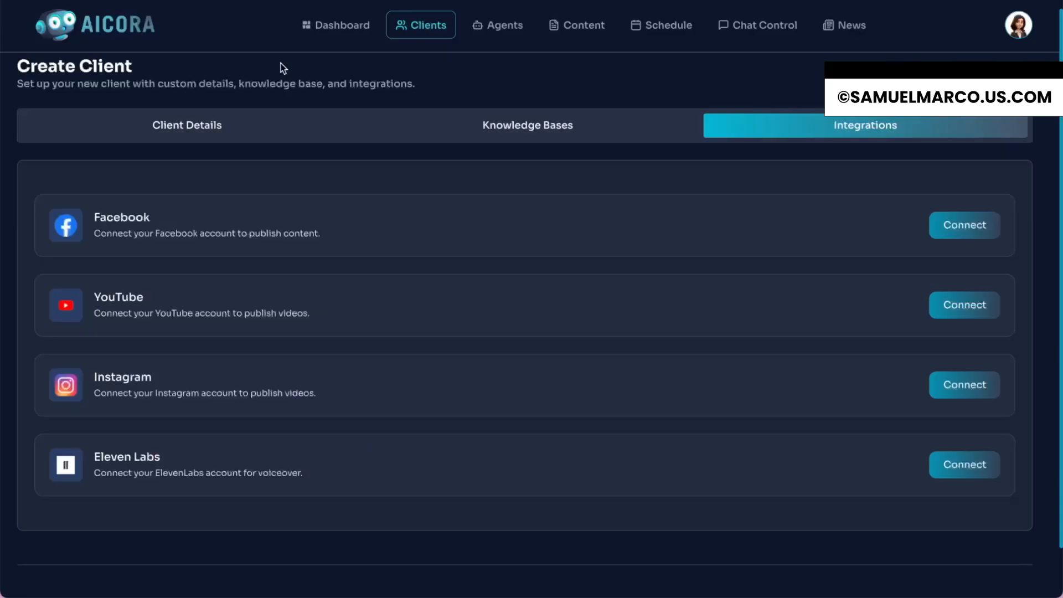
click(960, 316)
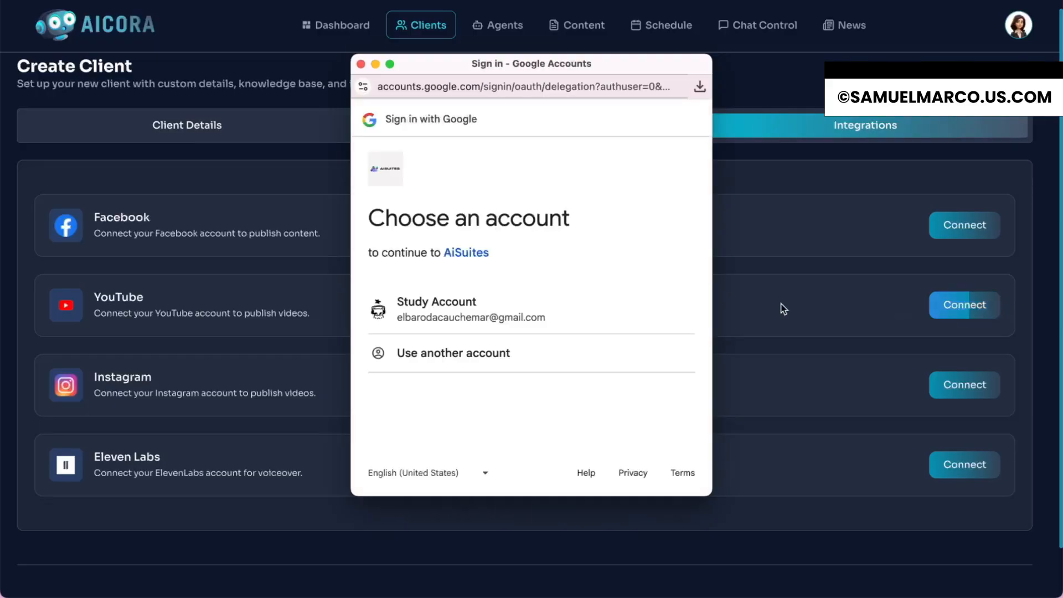
click(557, 313)
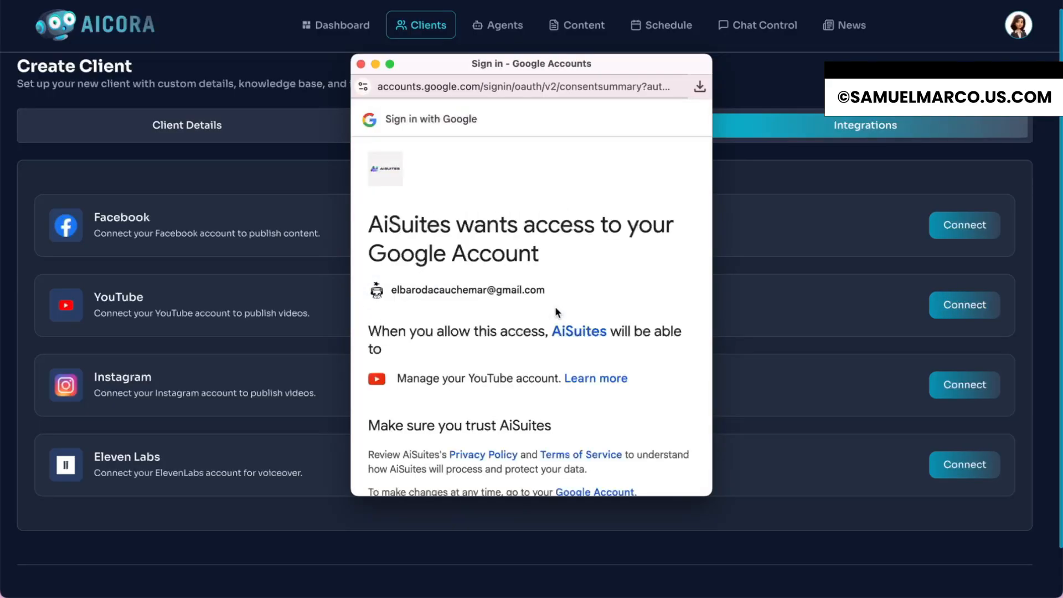
scroll(556, 309, down, 5)
click(576, 416)
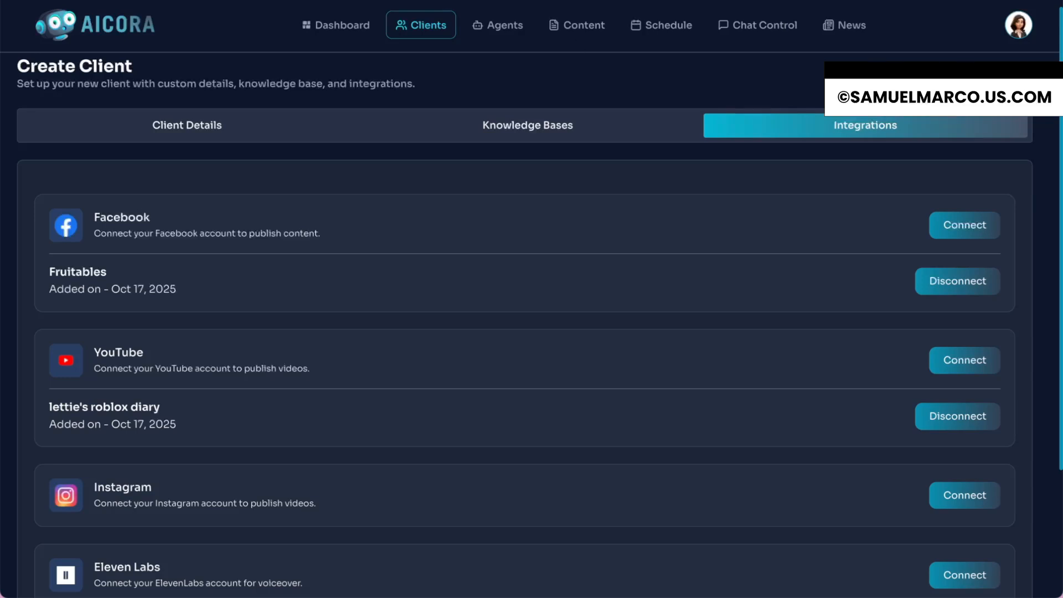
- View the name and API key fields required by the Eleven Labs integration and close the form without connecting
scroll(236, 277, down, 1)
scroll(238, 279, down, 1)
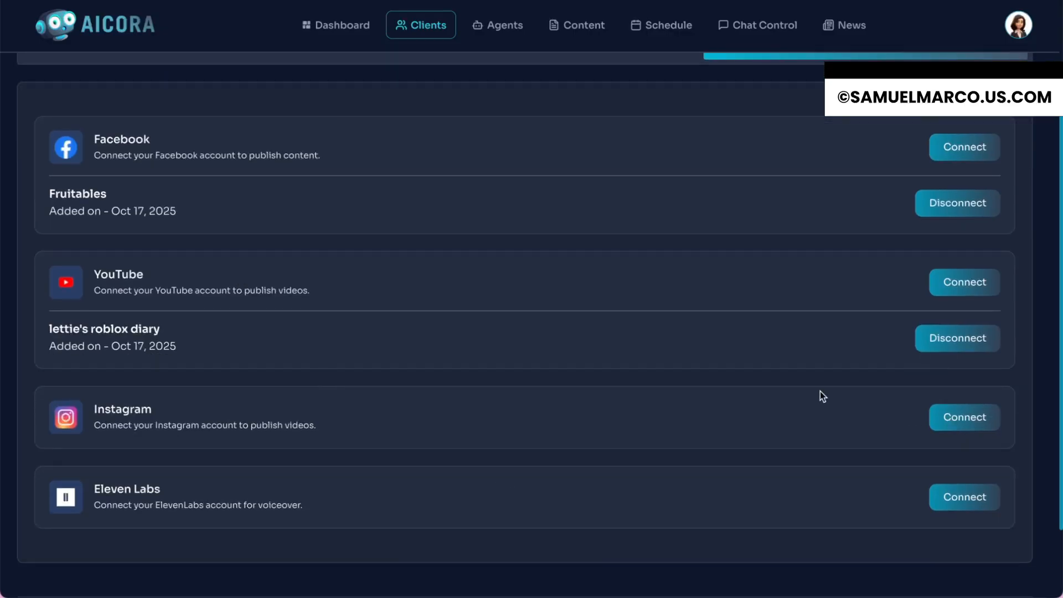
click(964, 498)
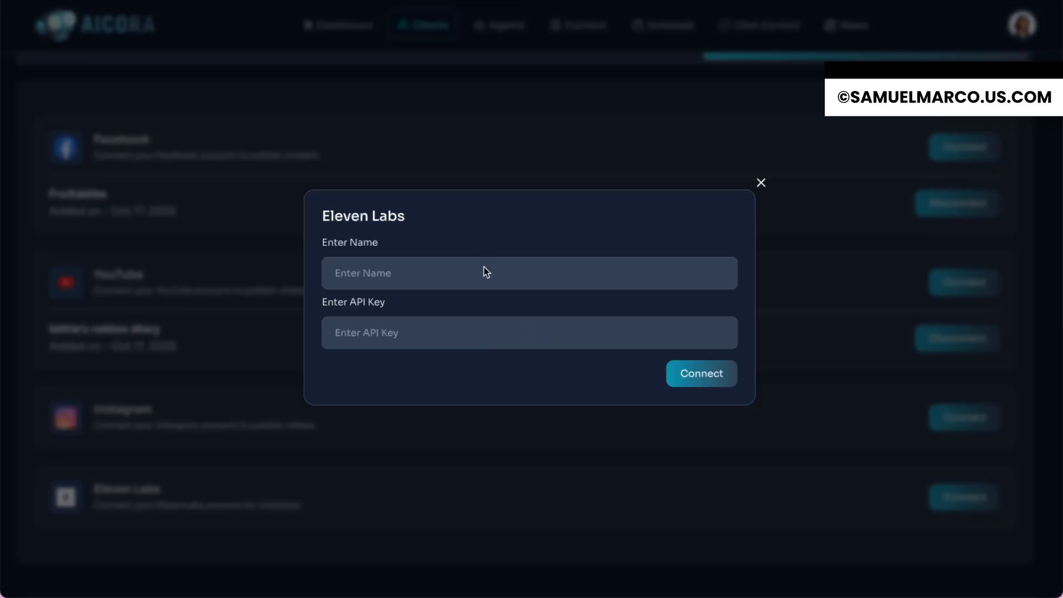
click(760, 182)
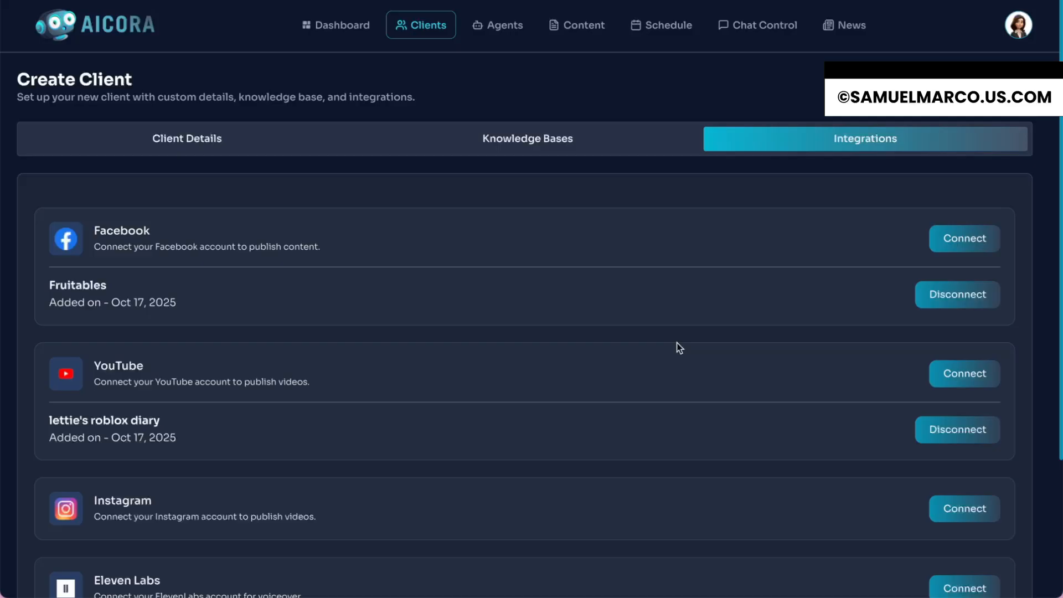
- Review the Facebook and YouTube connections on the Integrations stage and complete the client creation
scroll(676, 344, down, 1)
scroll(676, 344, up, 2)
scroll(588, 212, down, 3)
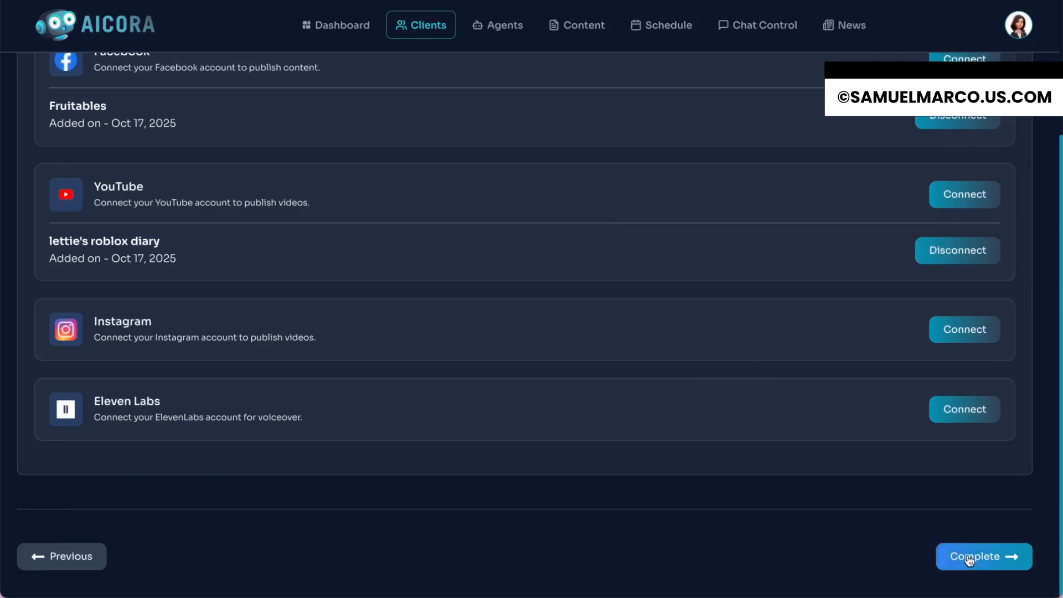
scroll(739, 340, up, 4)
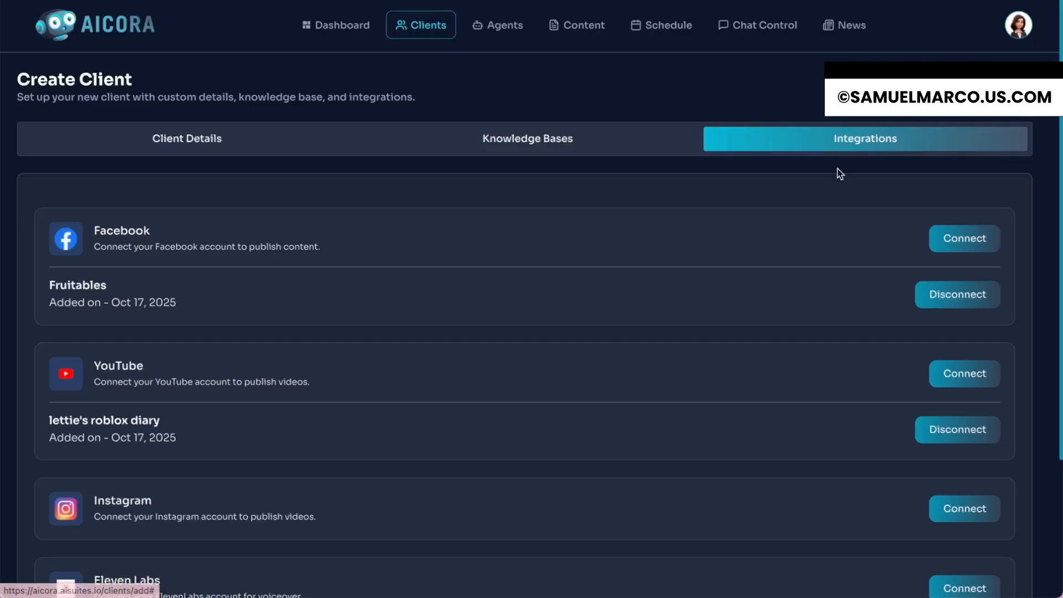
scroll(837, 168, down, 3)
click(965, 560)
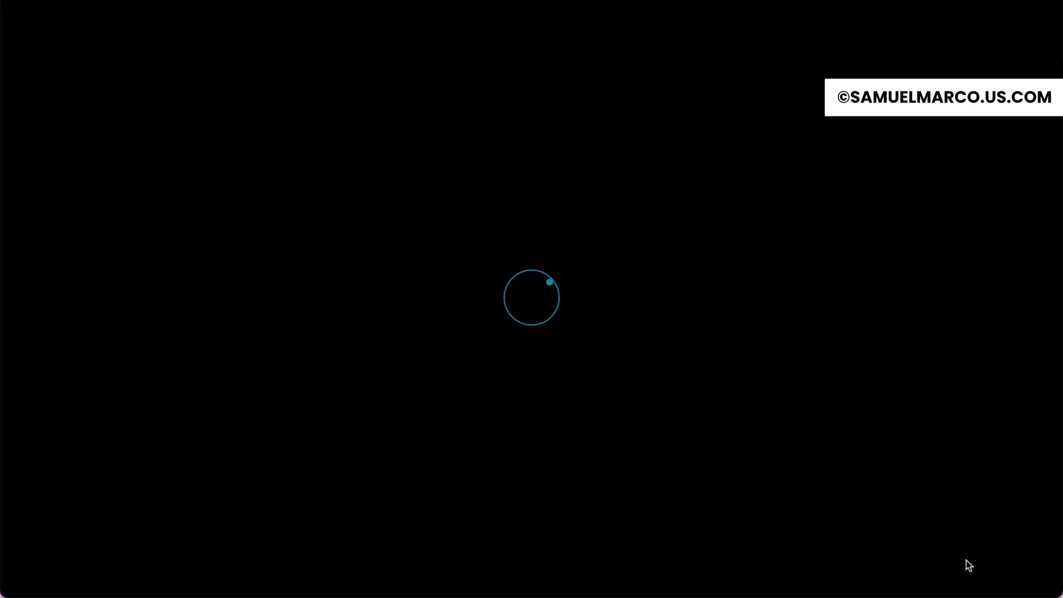
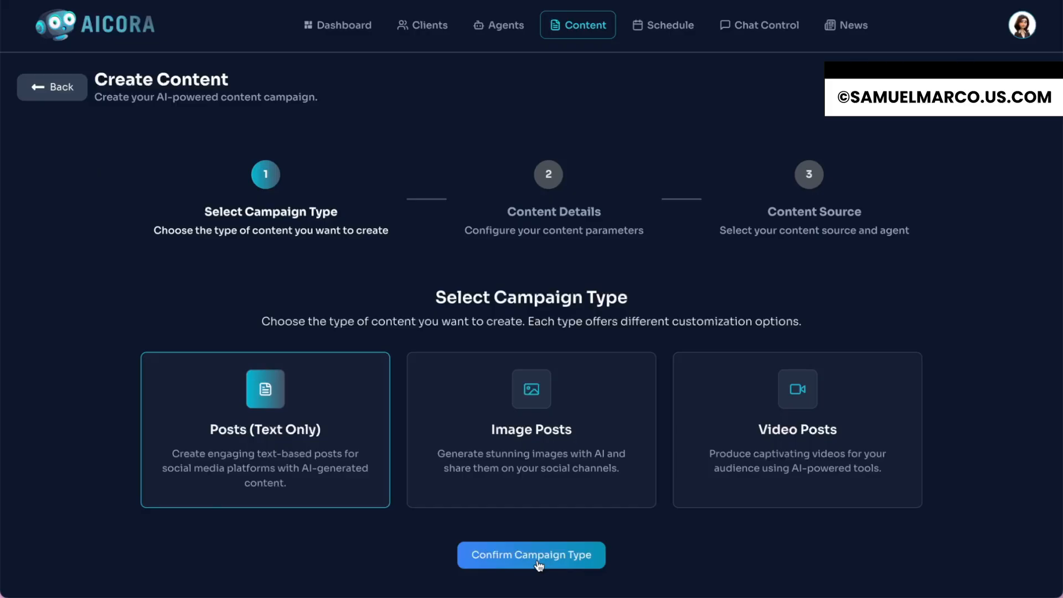
- Confirm Posts (Text Only) as the campaign type and look over the Content Details fields
scroll(440, 373, down, 1)
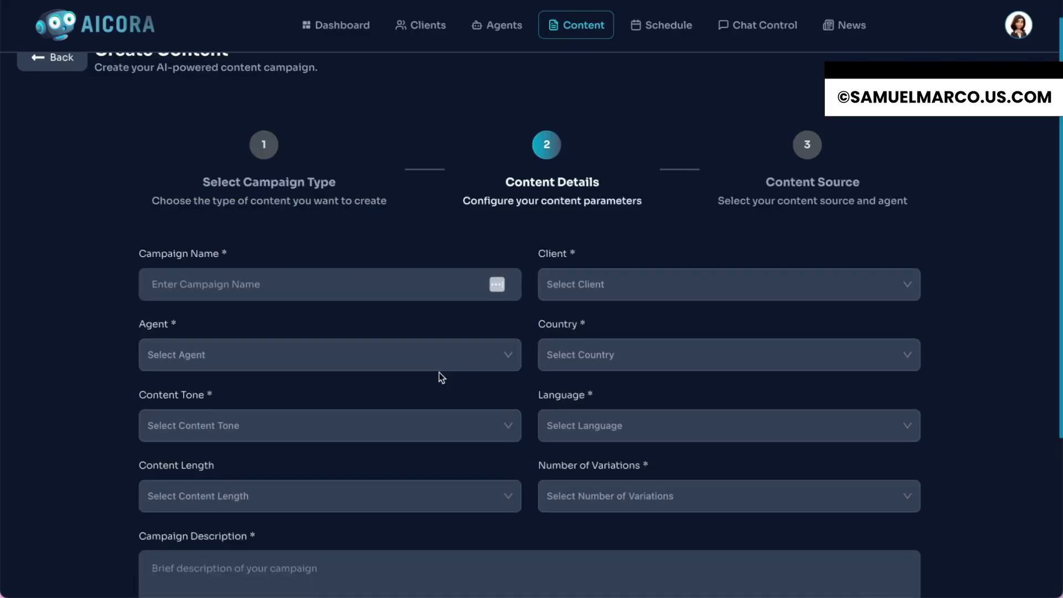
scroll(440, 373, down, 2)
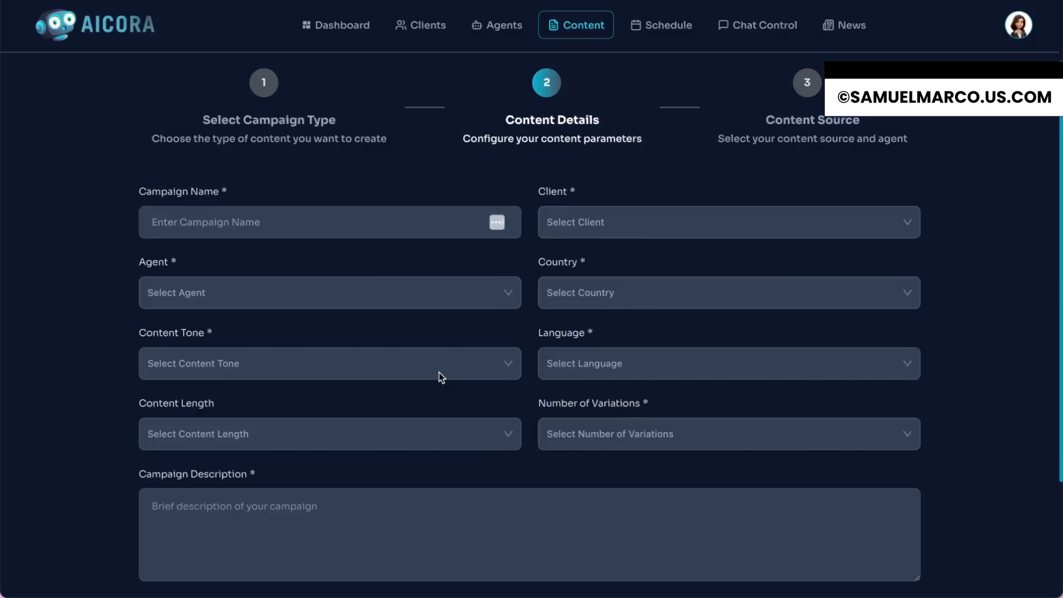
scroll(439, 373, up, 1)
scroll(439, 373, up, 1)
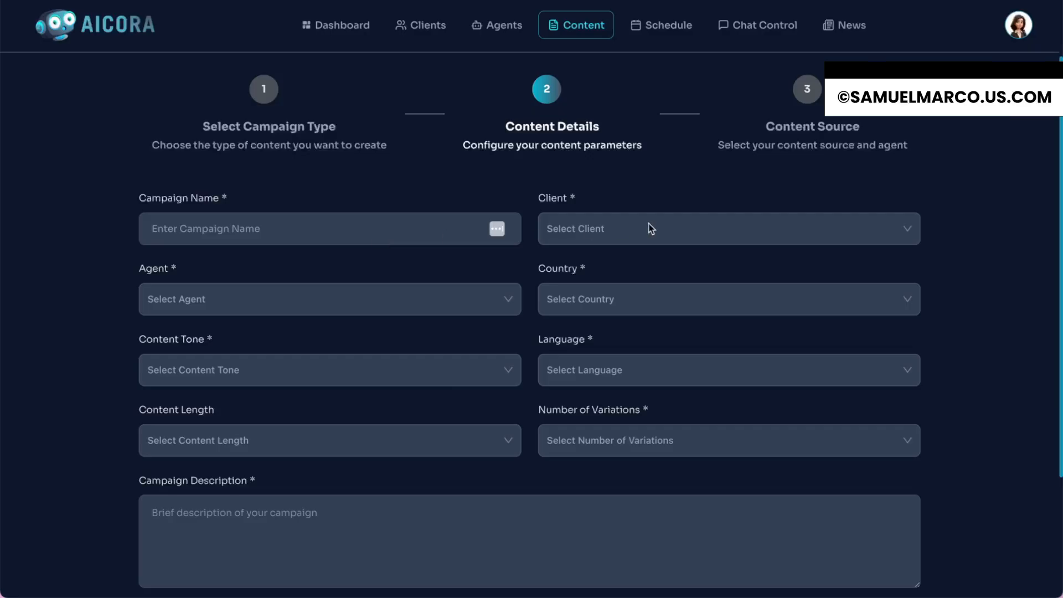
- View the choices offered for the campaign's client, agent, country and content tone without selecting any
click(765, 227)
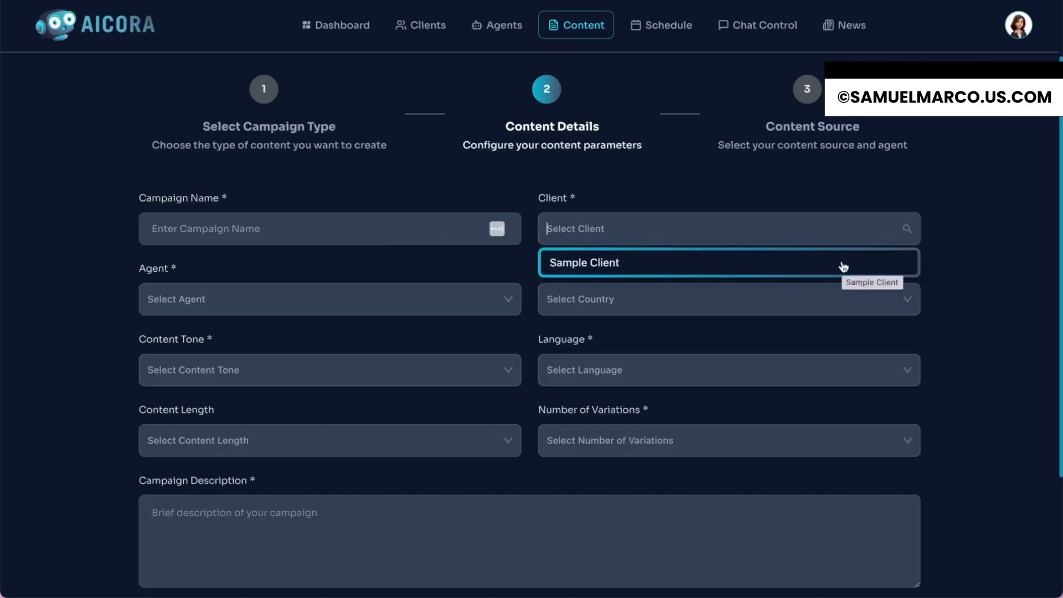
click(451, 289)
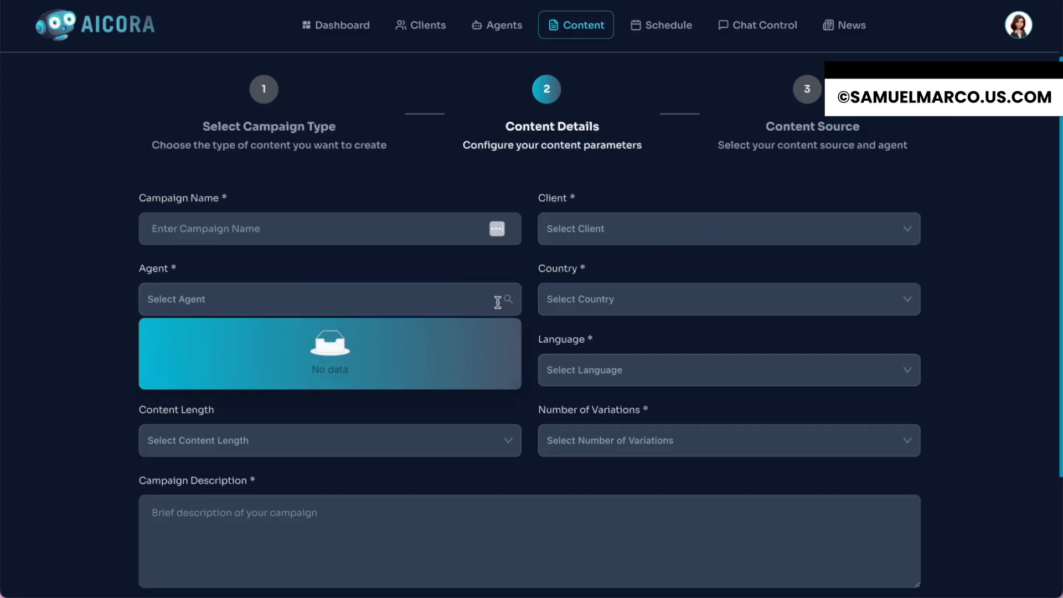
click(631, 304)
click(368, 363)
scroll(370, 364, down, 1)
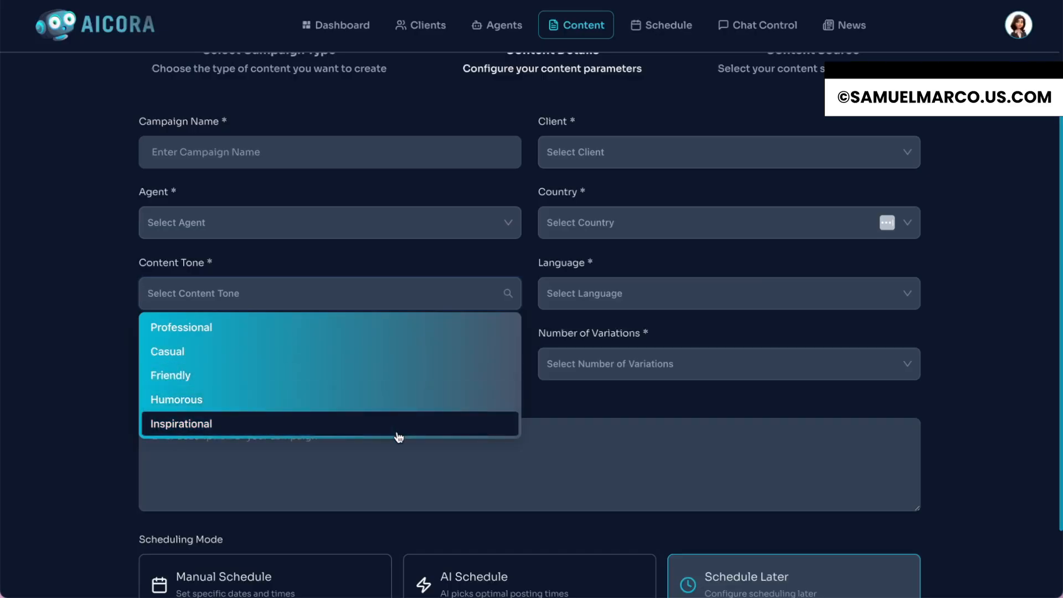
key(Tab)
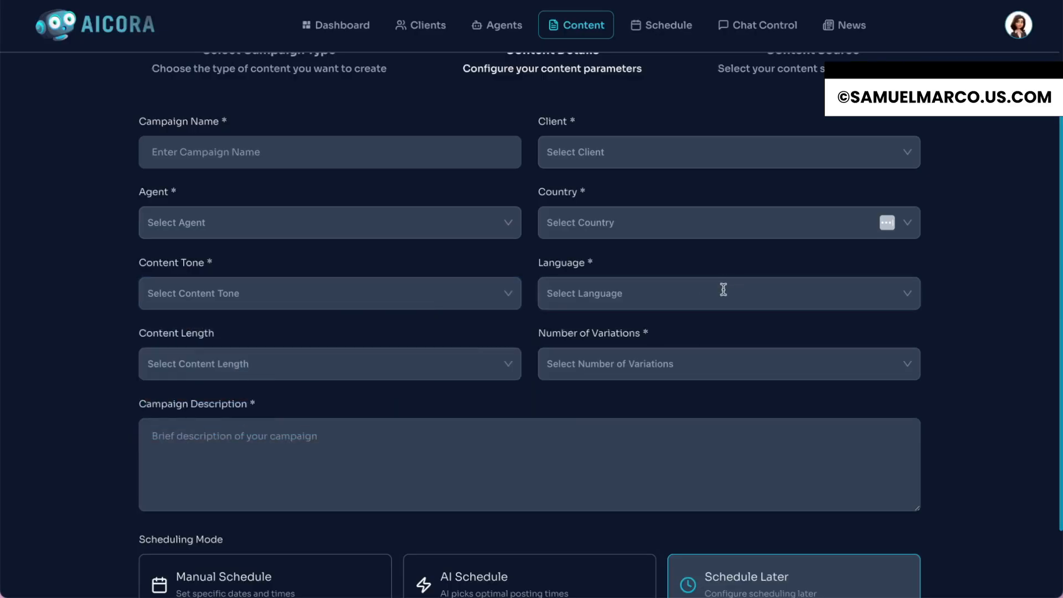
- View the choices for language, content length and number of variations, and the campaign description field
click(721, 290)
scroll(701, 415, down, 1)
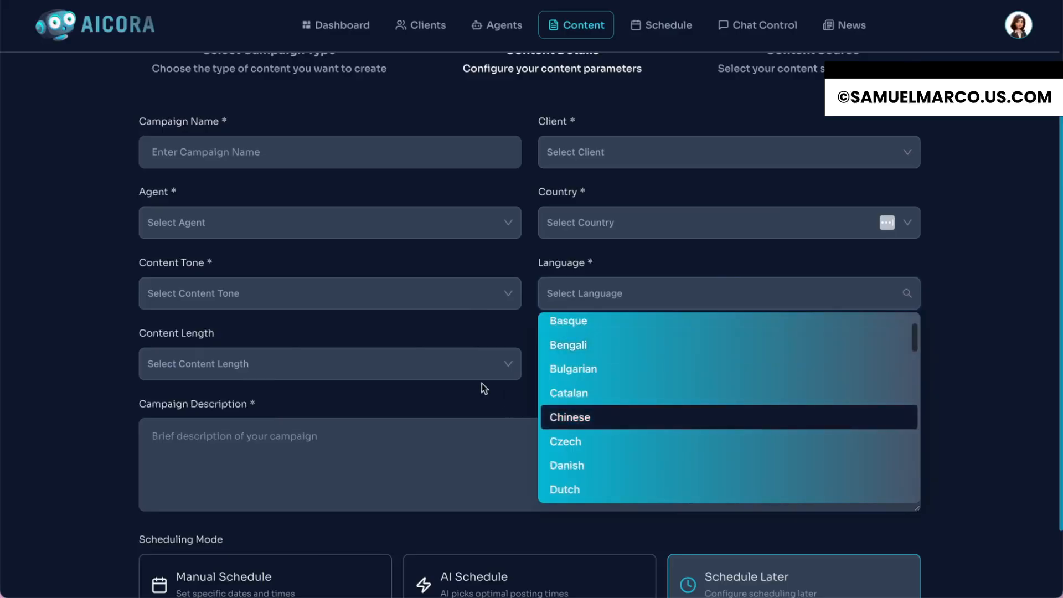
click(458, 364)
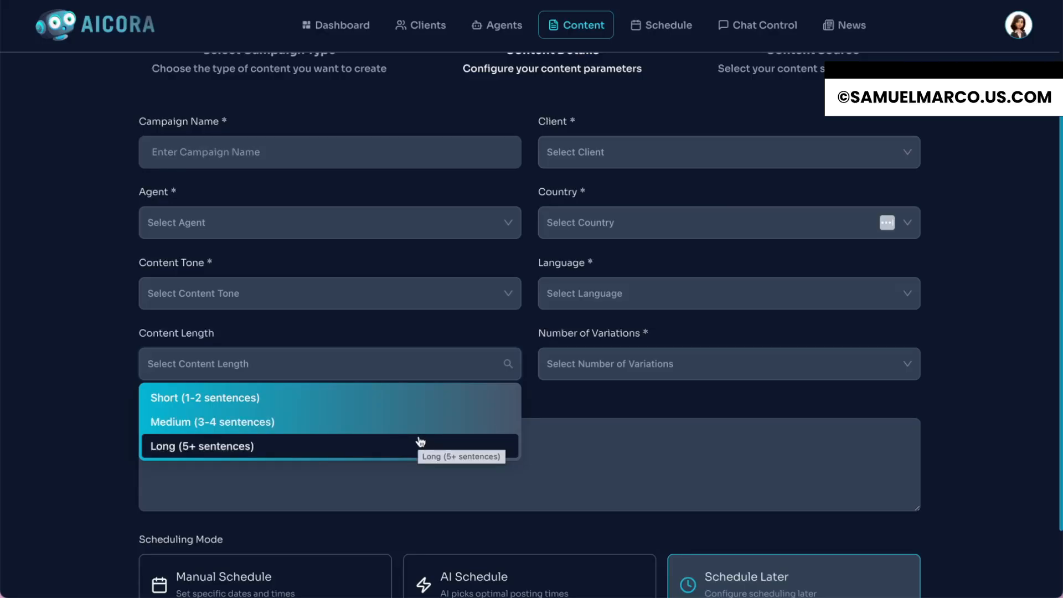
click(668, 347)
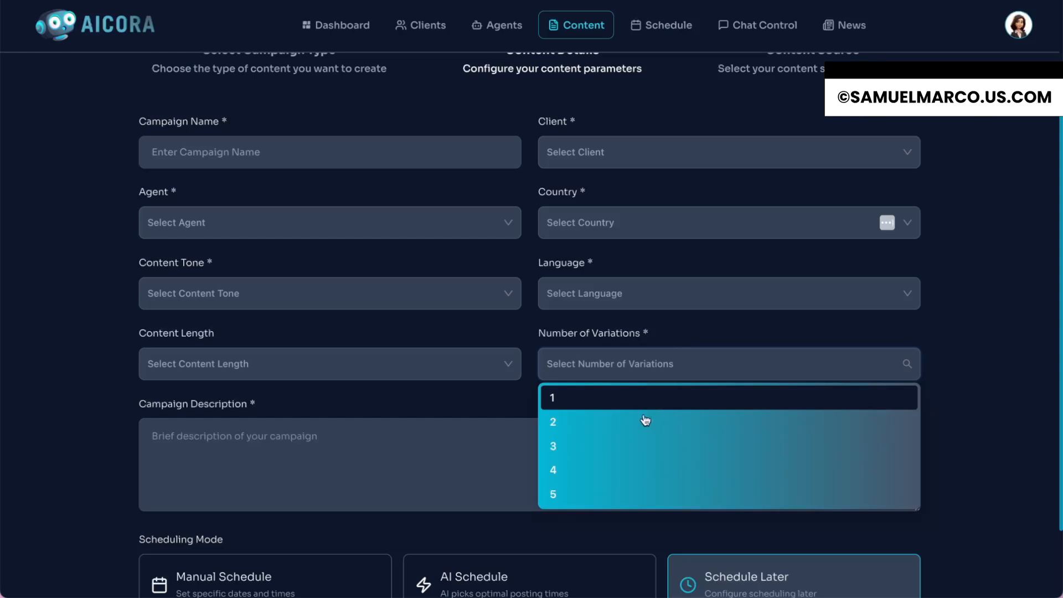
scroll(626, 480, down, 1)
click(417, 434)
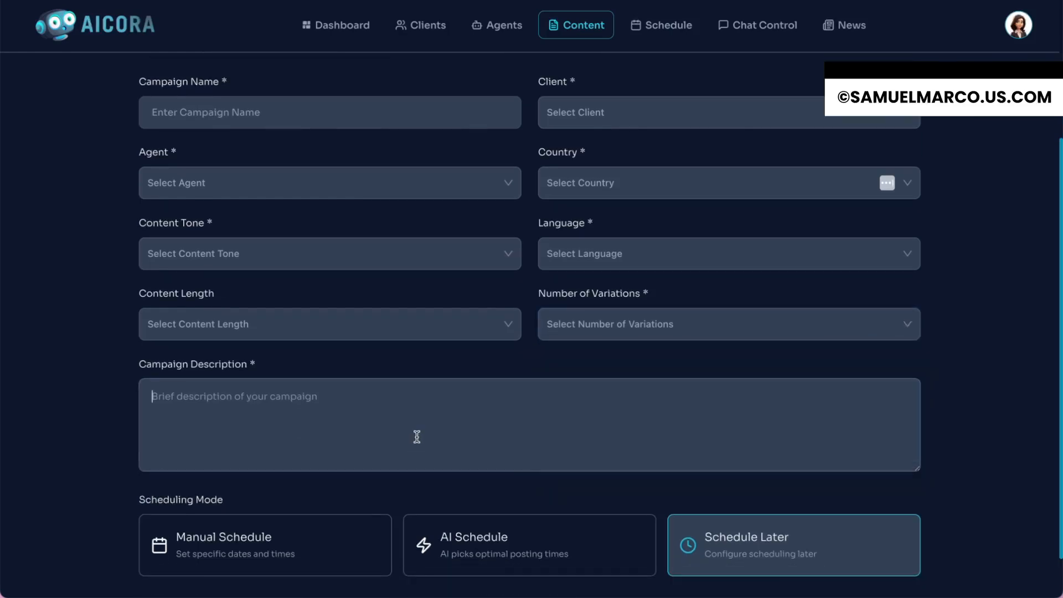
- Examine the Manual Schedule and AI Schedule modes and return the scheduling mode to Schedule Later
scroll(417, 437, up, 1)
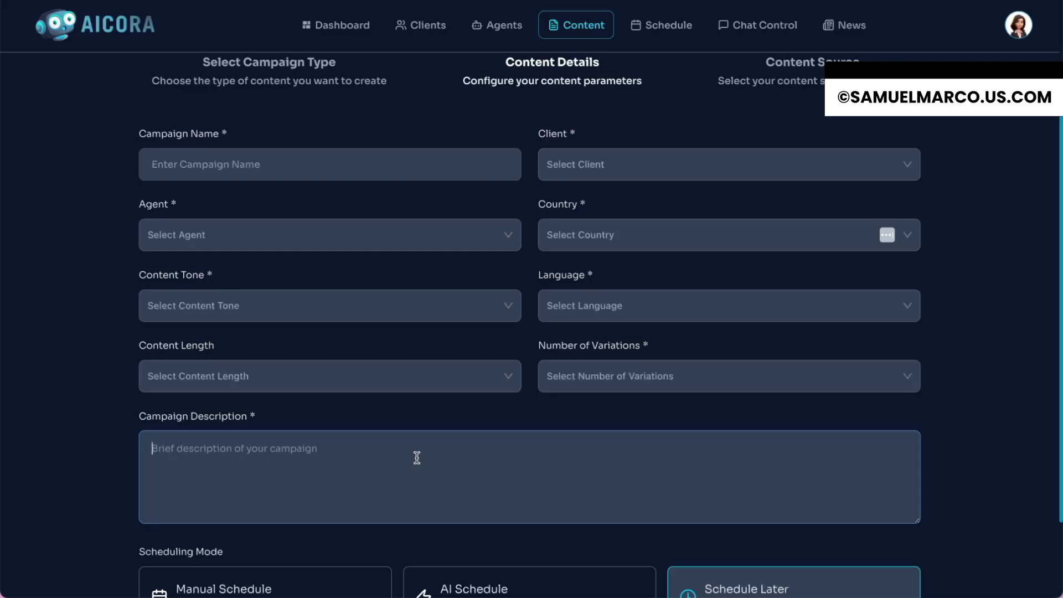
scroll(416, 457, down, 3)
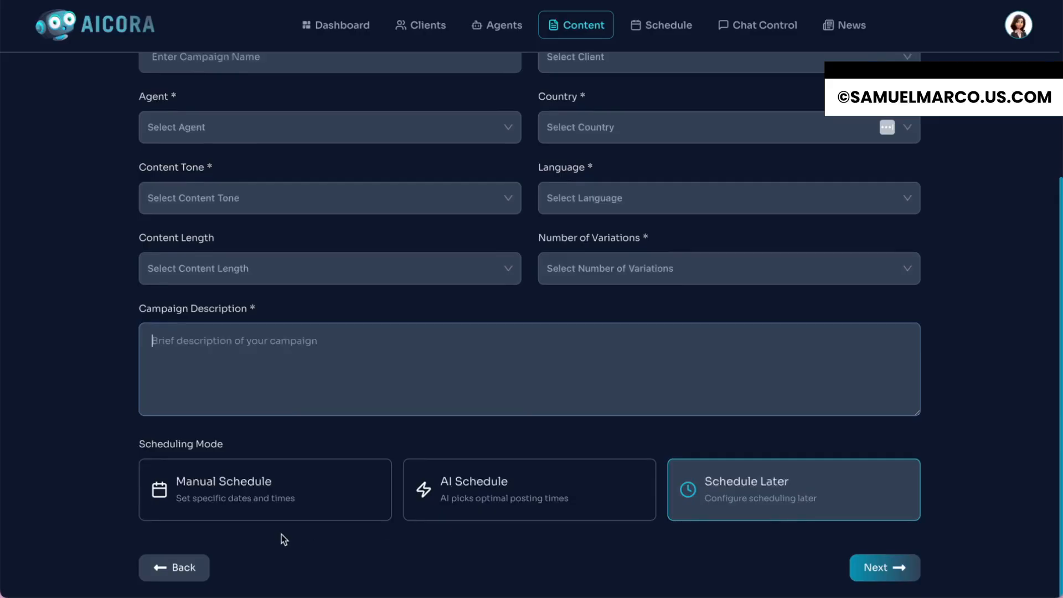
click(301, 493)
scroll(301, 493, down, 2)
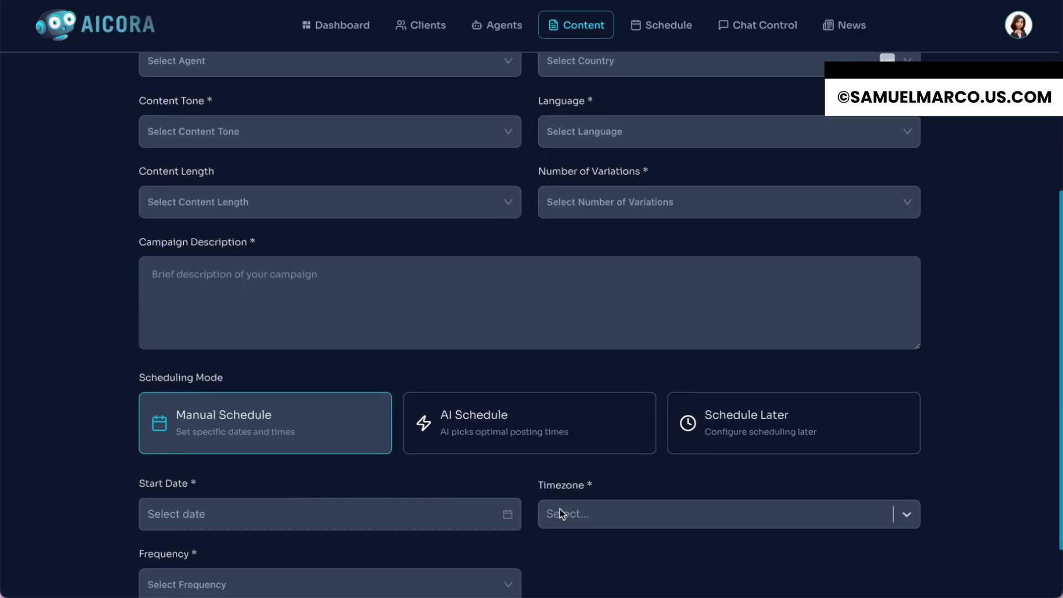
scroll(606, 516, down, 1)
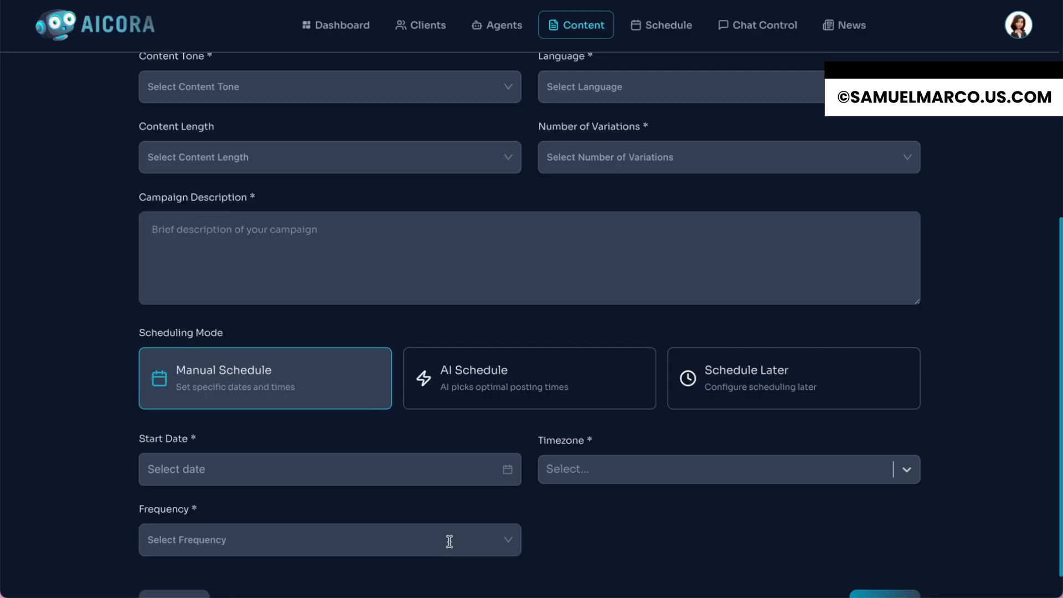
click(527, 391)
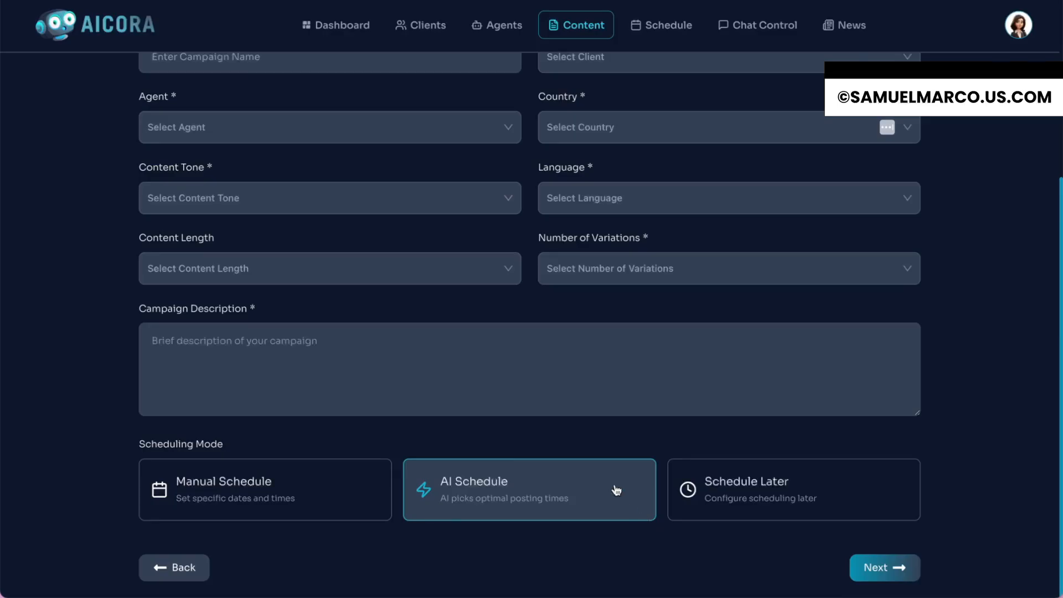
click(747, 494)
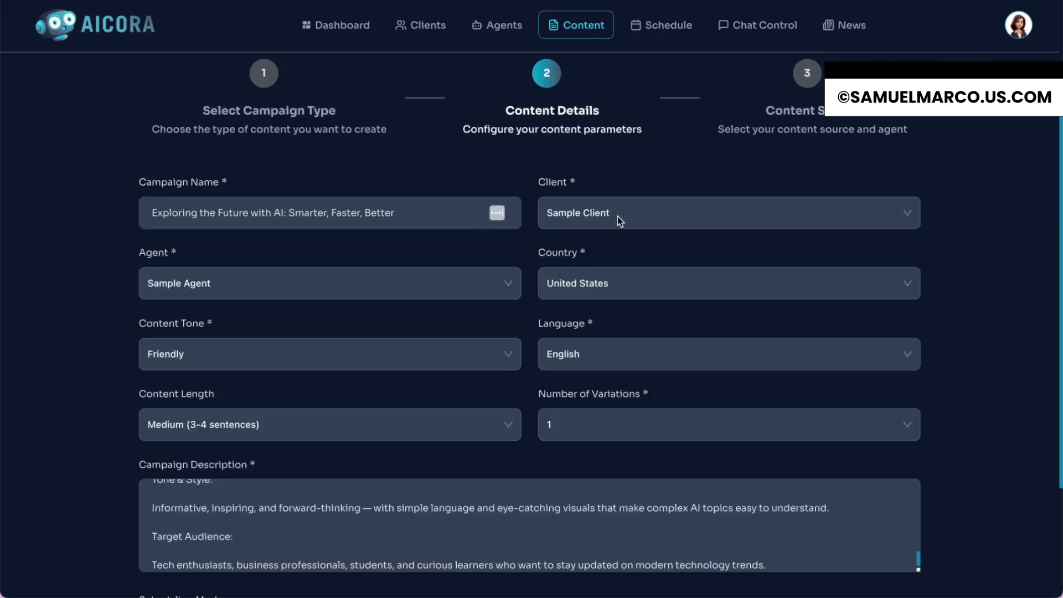
- Review the campaign's client and agent choices, keeping Sample Client and Sample Agent
click(636, 211)
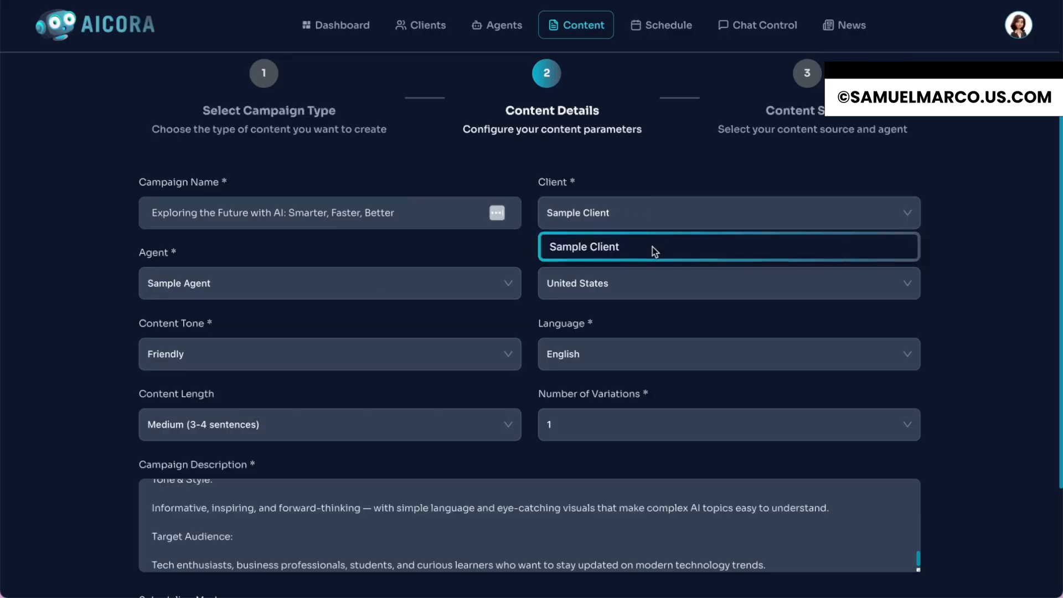
click(653, 246)
click(482, 285)
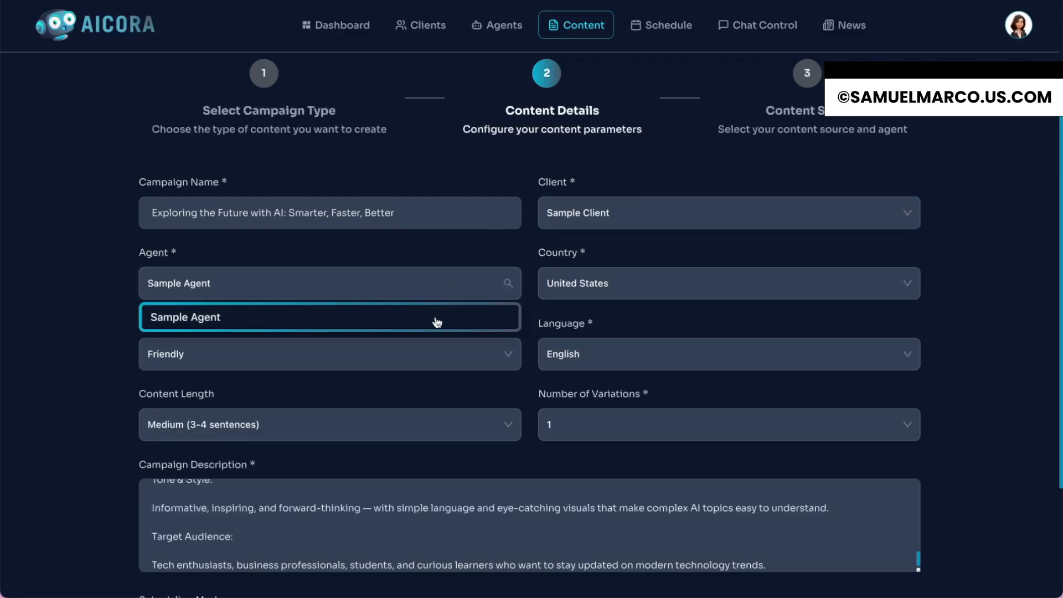
click(451, 285)
click(455, 282)
click(613, 206)
click(610, 248)
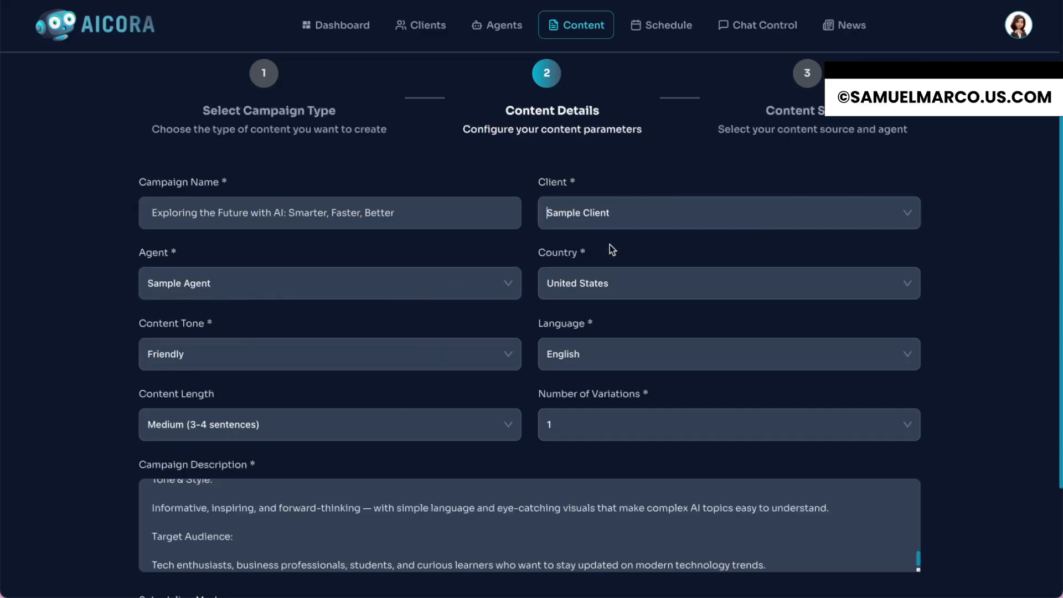
click(640, 211)
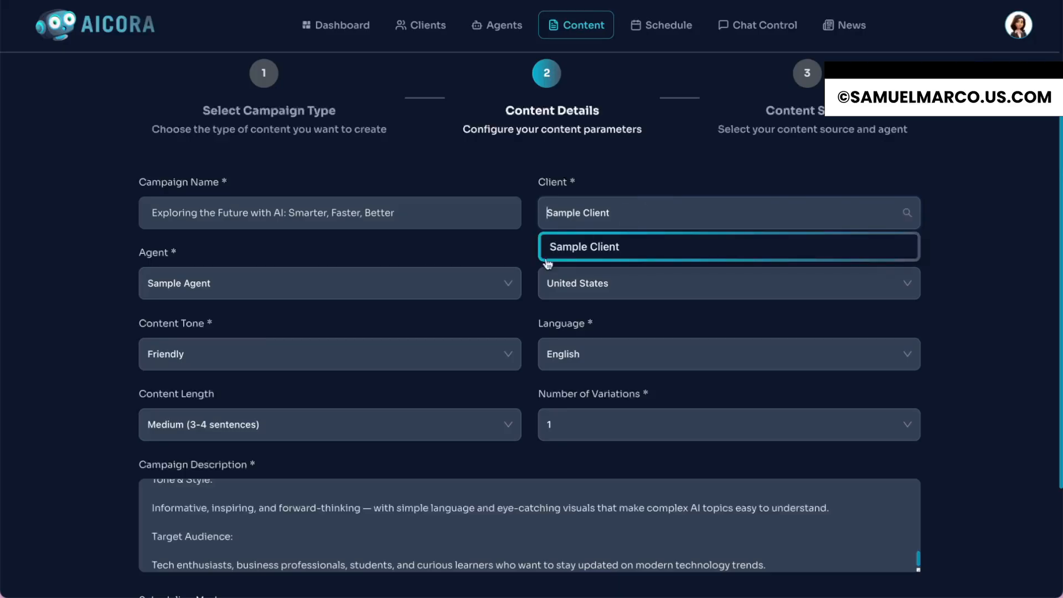
click(427, 283)
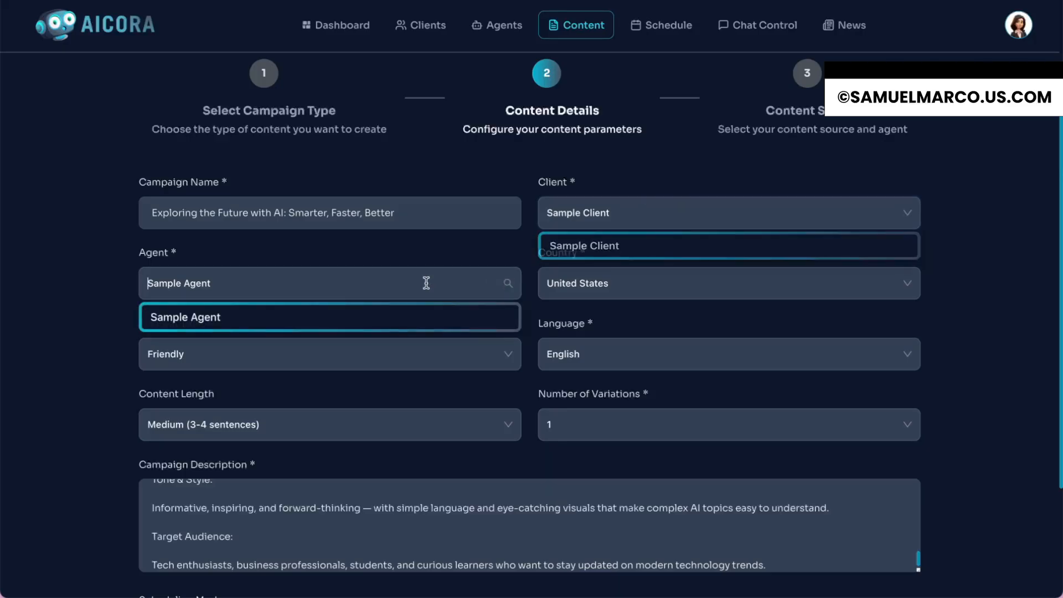
click(420, 317)
click(442, 274)
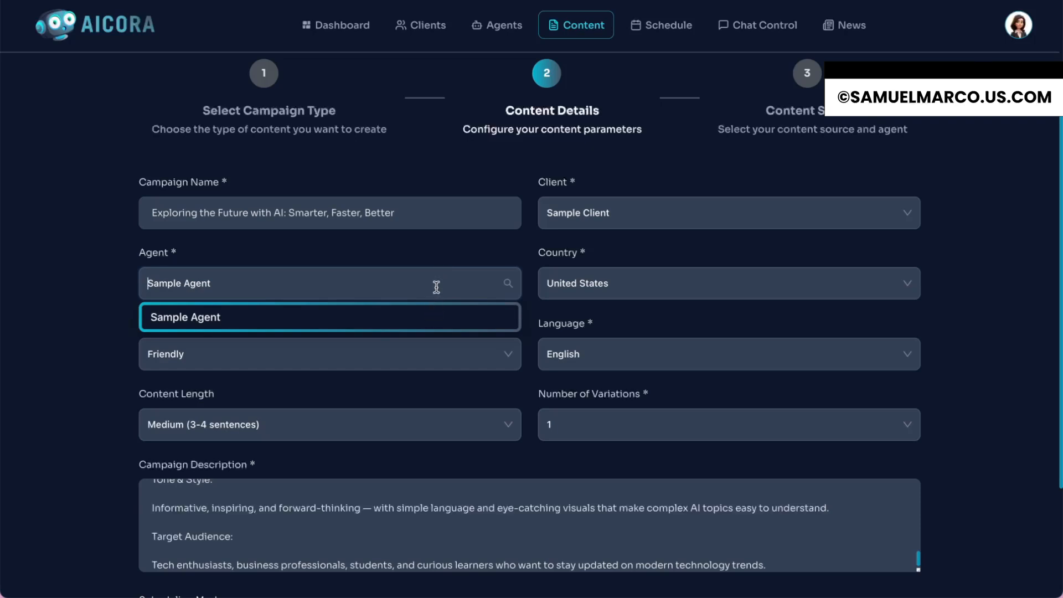
click(704, 217)
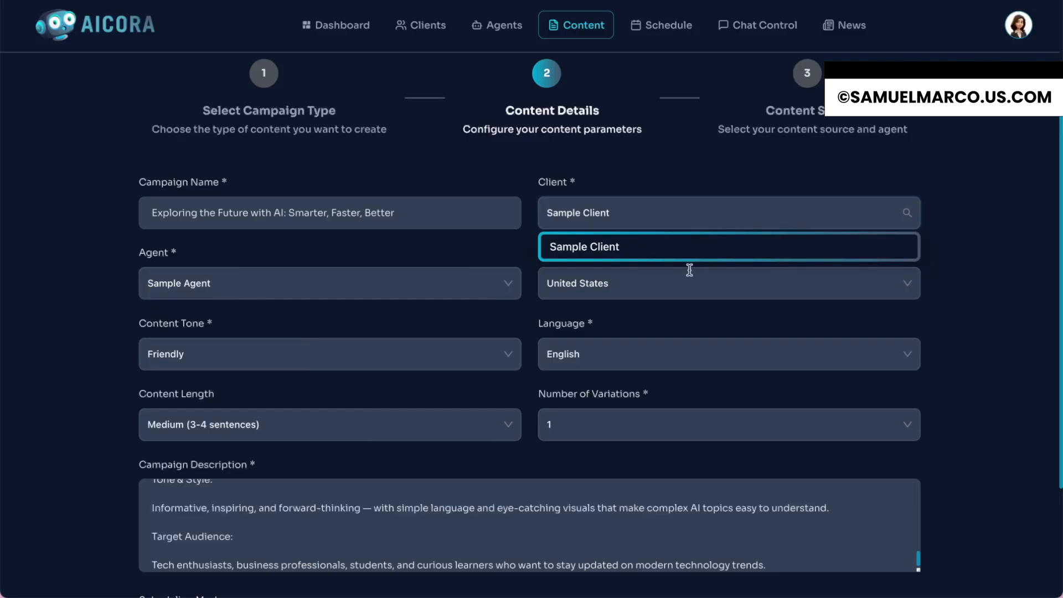
click(678, 307)
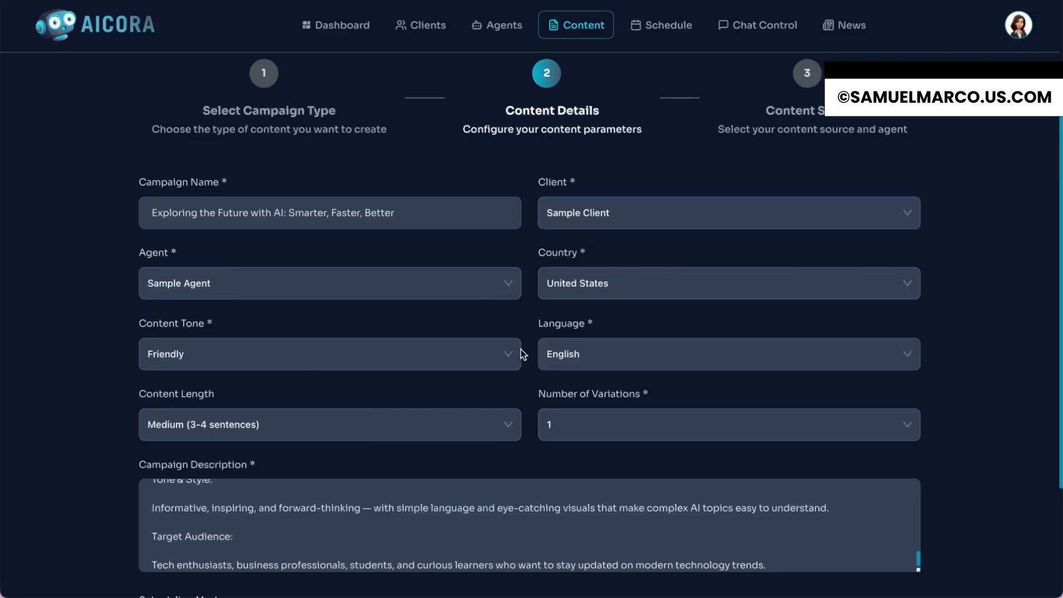
- View the content tone and language choices without changing either one
click(446, 359)
click(621, 366)
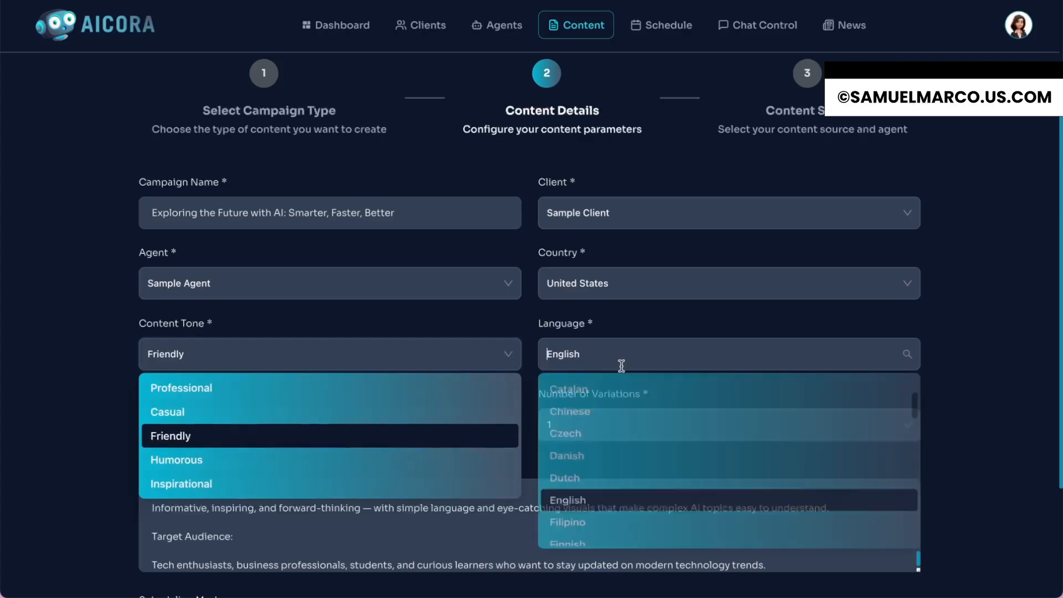
click(621, 365)
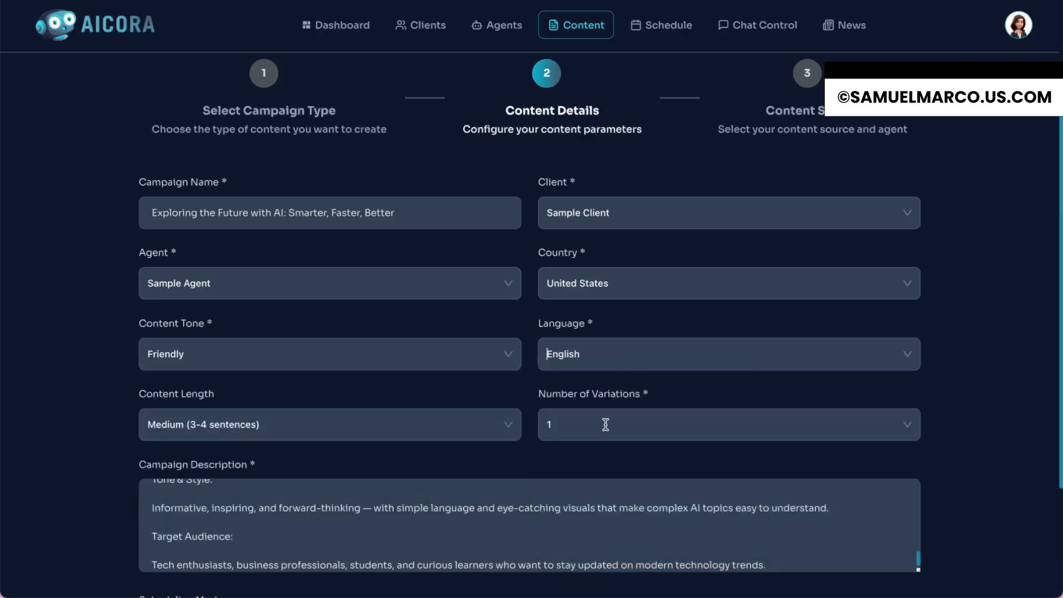
- Review the campaign description and the other completed Content Details, and continue to the Content Source stage
scroll(528, 522, up, 10)
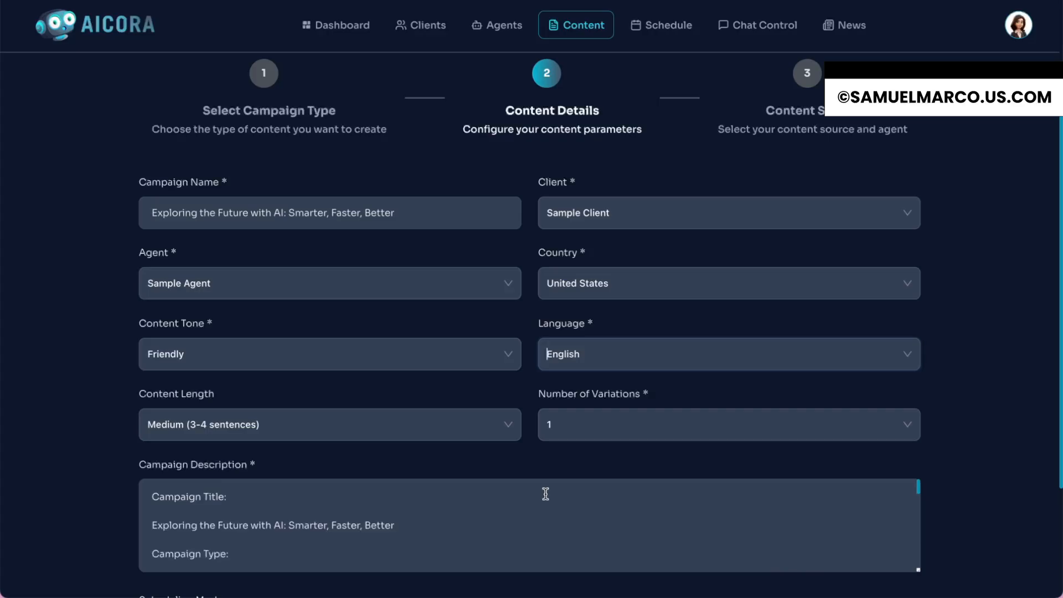
scroll(564, 472, down, 3)
scroll(566, 470, up, 2)
scroll(566, 470, up, 3)
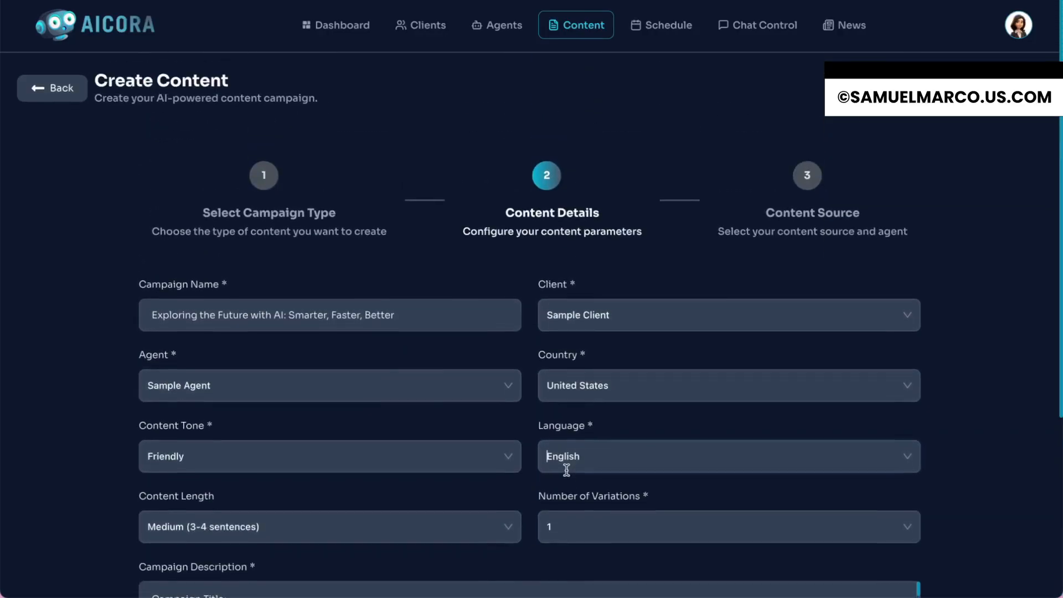
scroll(565, 470, down, 5)
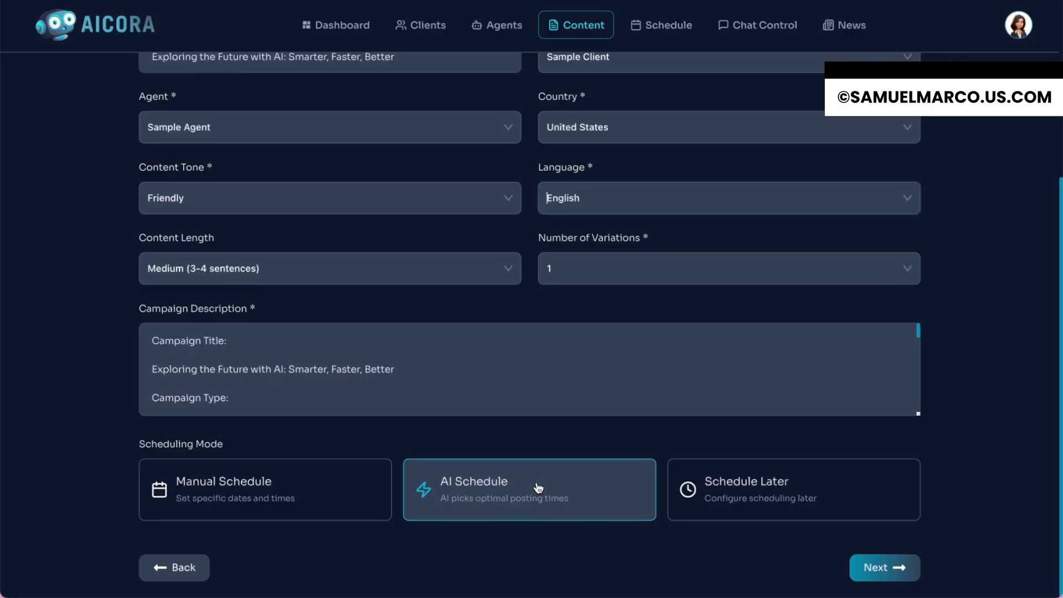
scroll(605, 486, up, 2)
scroll(606, 486, up, 3)
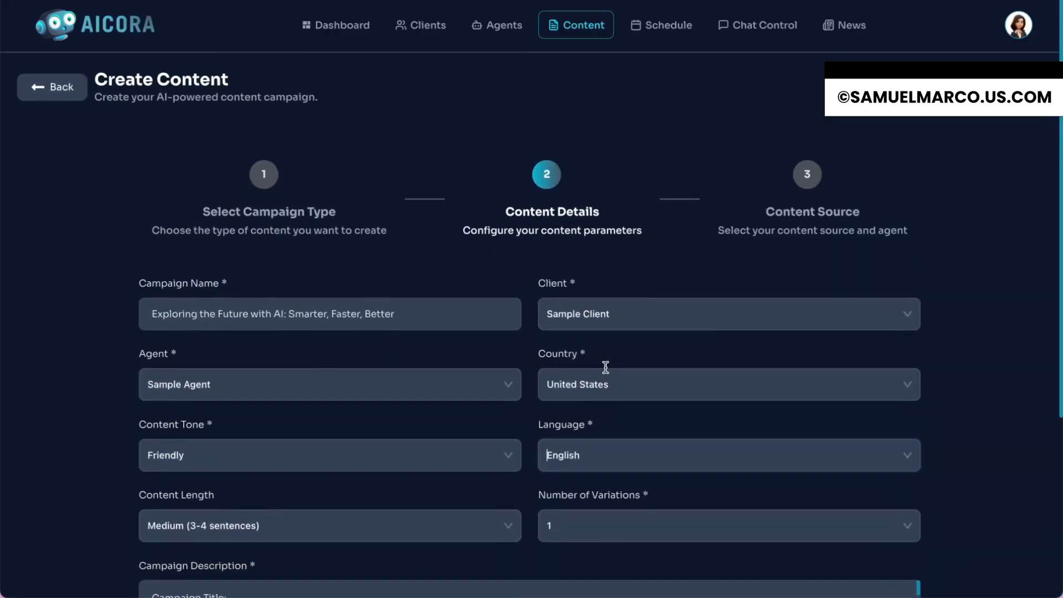
scroll(606, 367, down, 5)
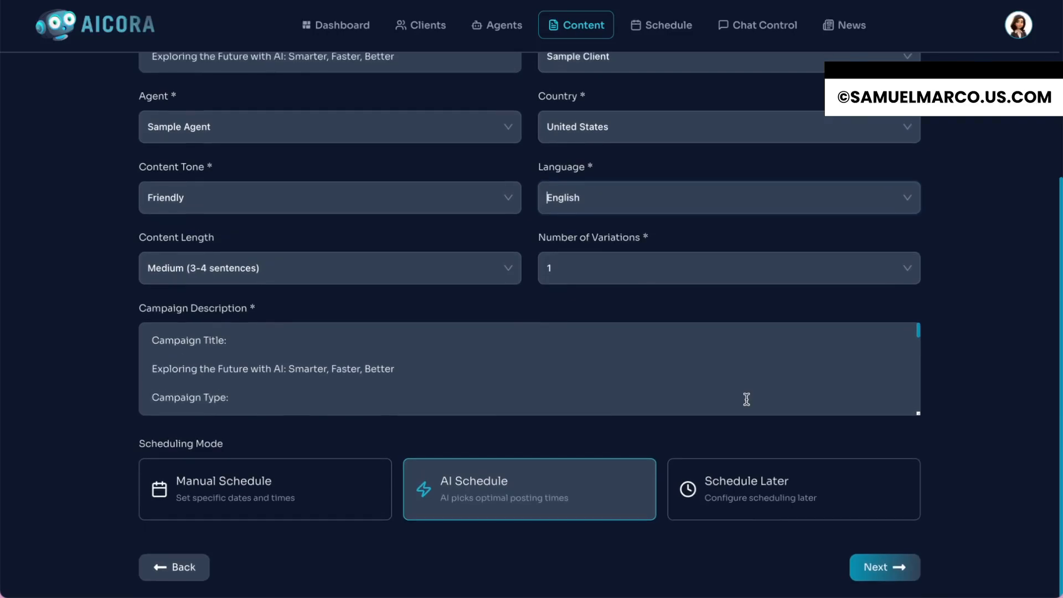
click(879, 567)
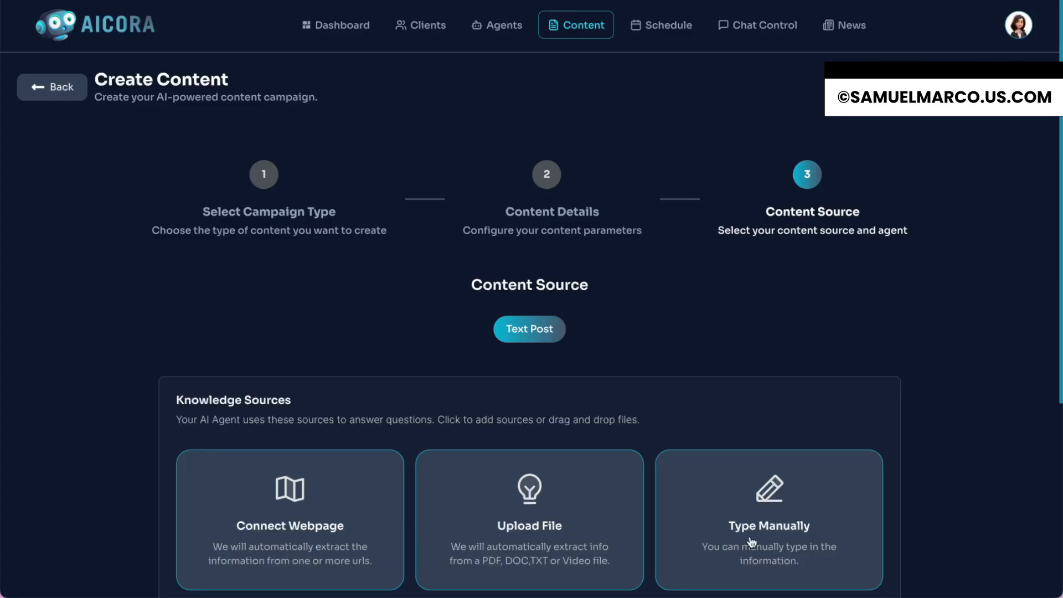
- Examine the Connect Webpage source form, adding two extra website URL fields and removing them again
scroll(767, 548, down, 1)
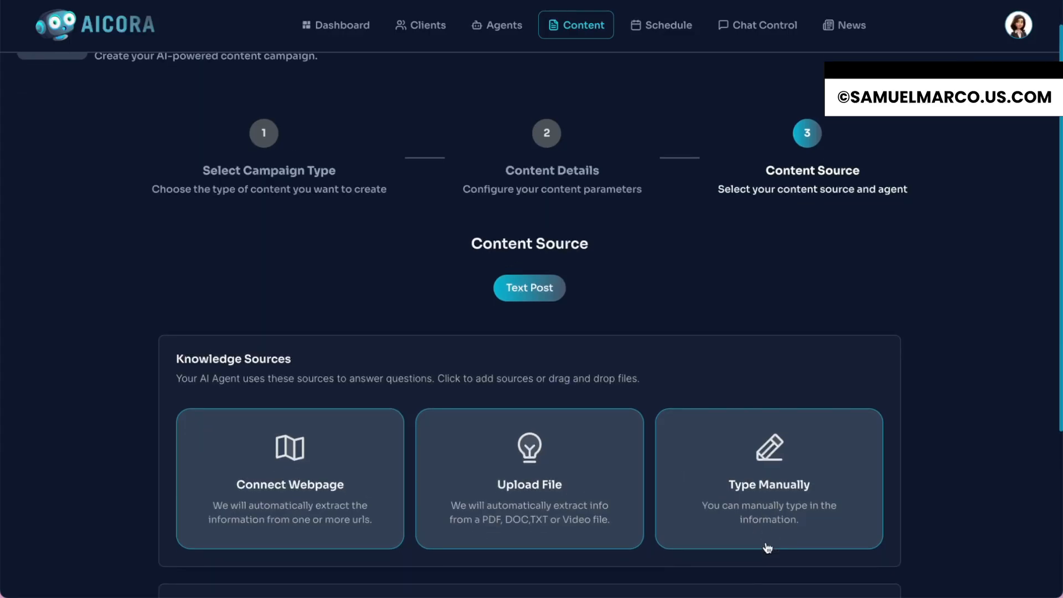
click(358, 449)
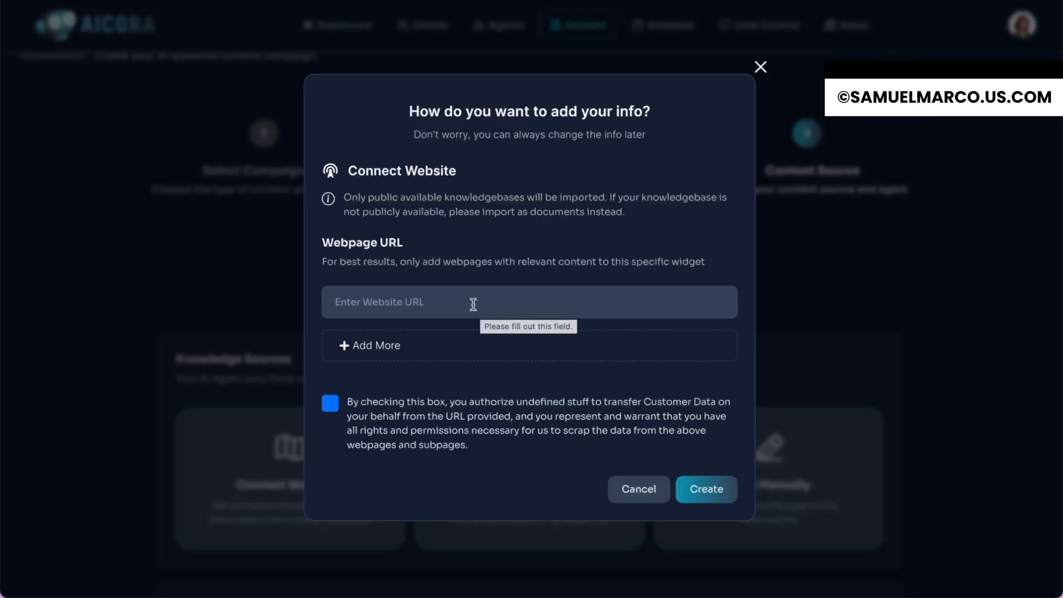
click(460, 343)
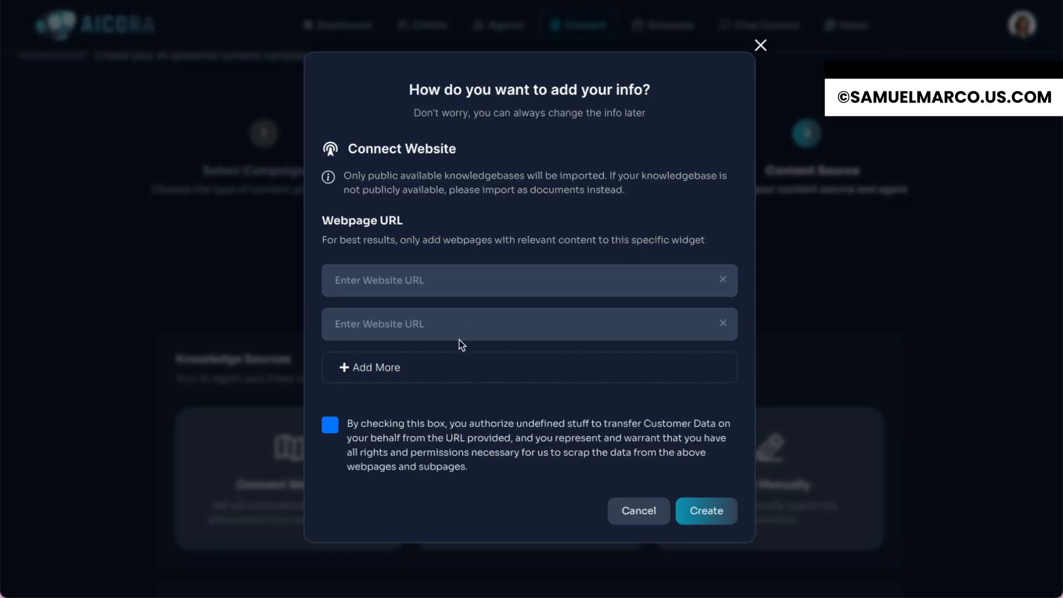
click(465, 370)
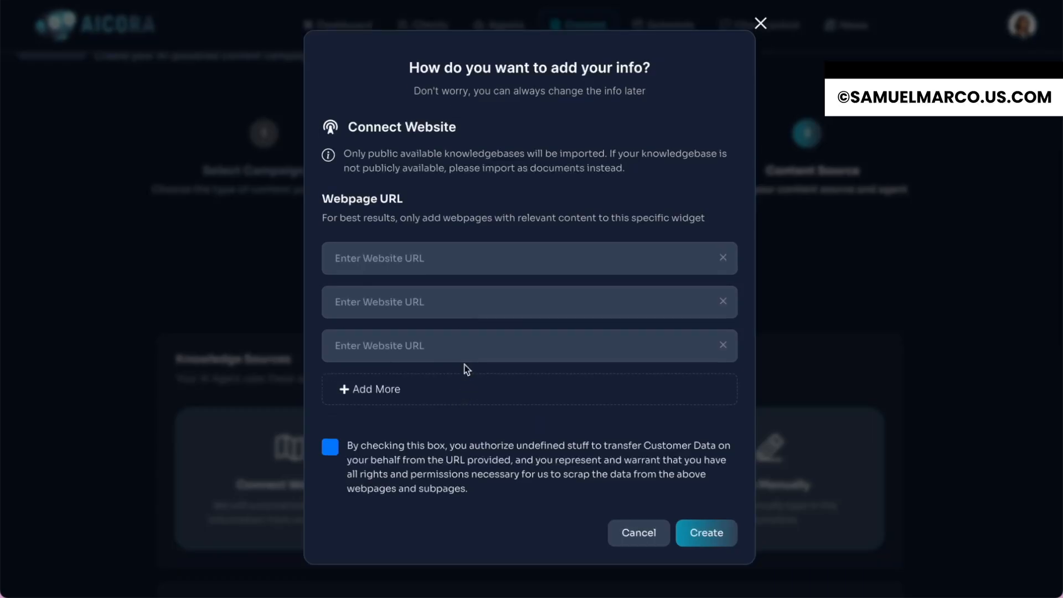
click(725, 346)
click(723, 323)
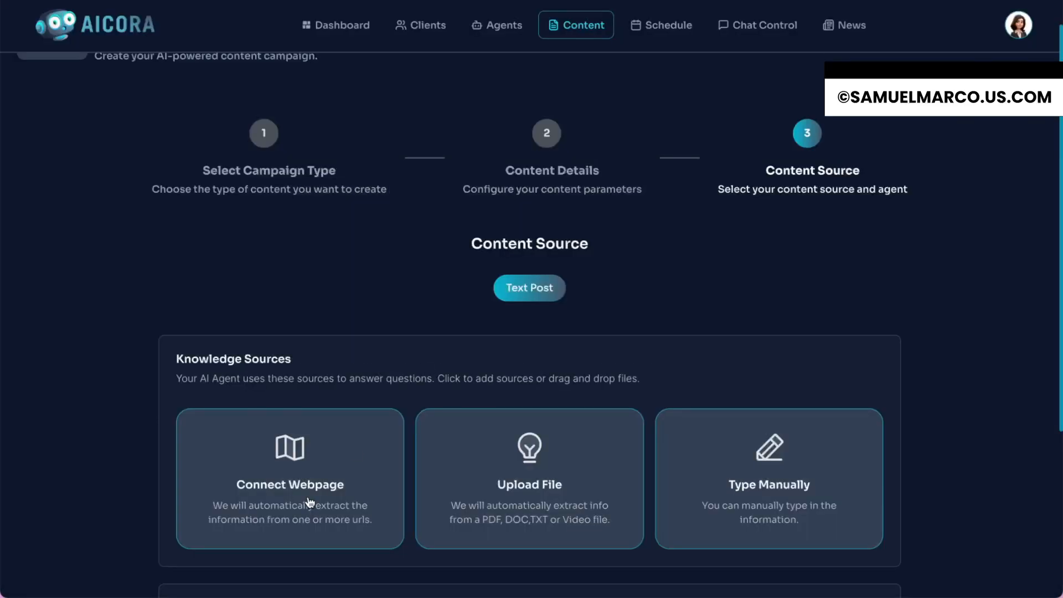
- View the file types offered by the Upload File source and close it without uploading anything
scroll(308, 502, down, 3)
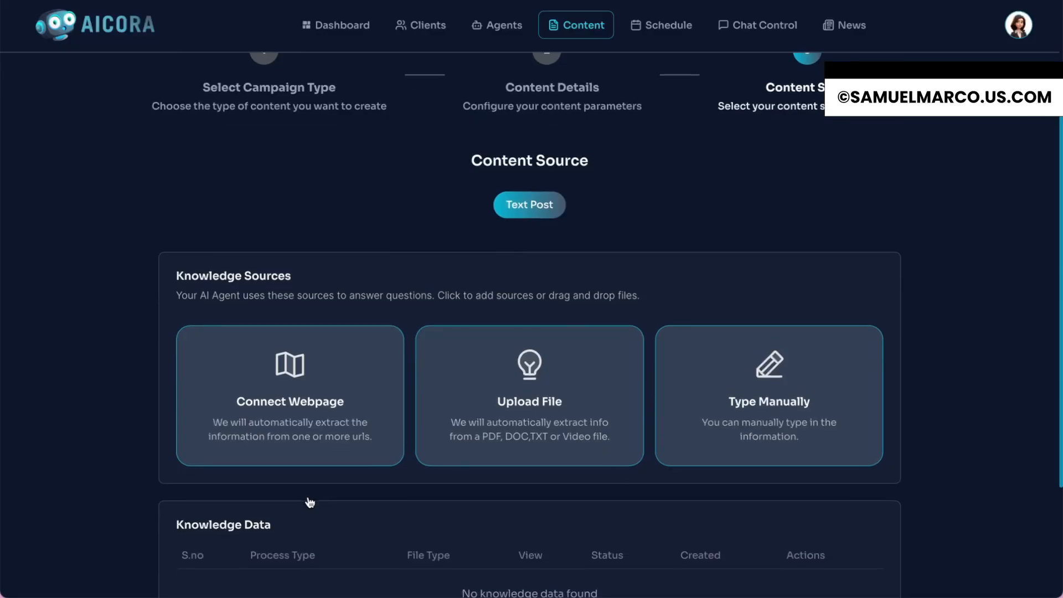
click(590, 392)
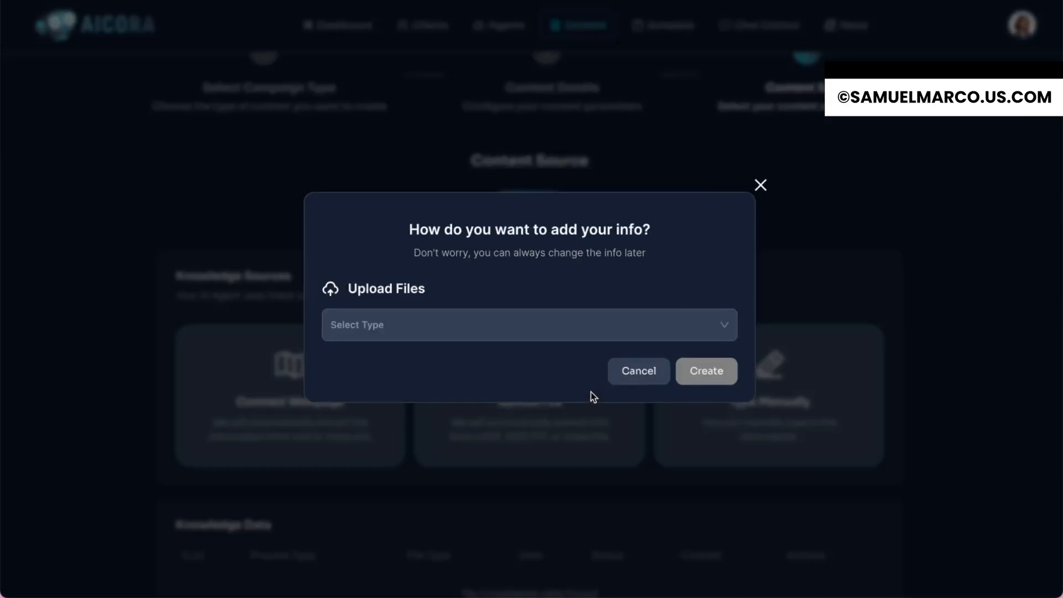
click(724, 322)
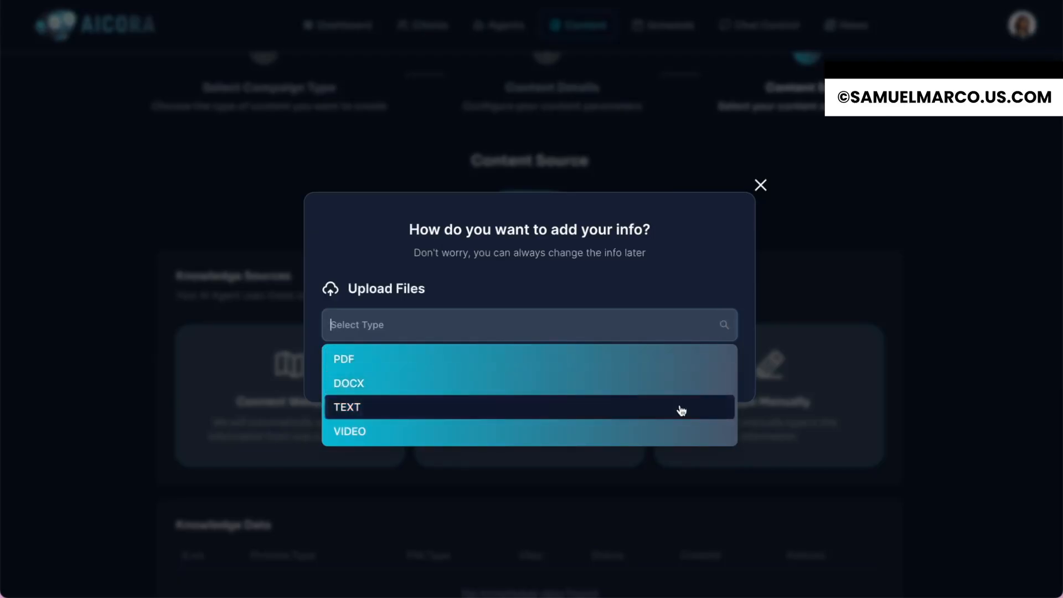
click(723, 285)
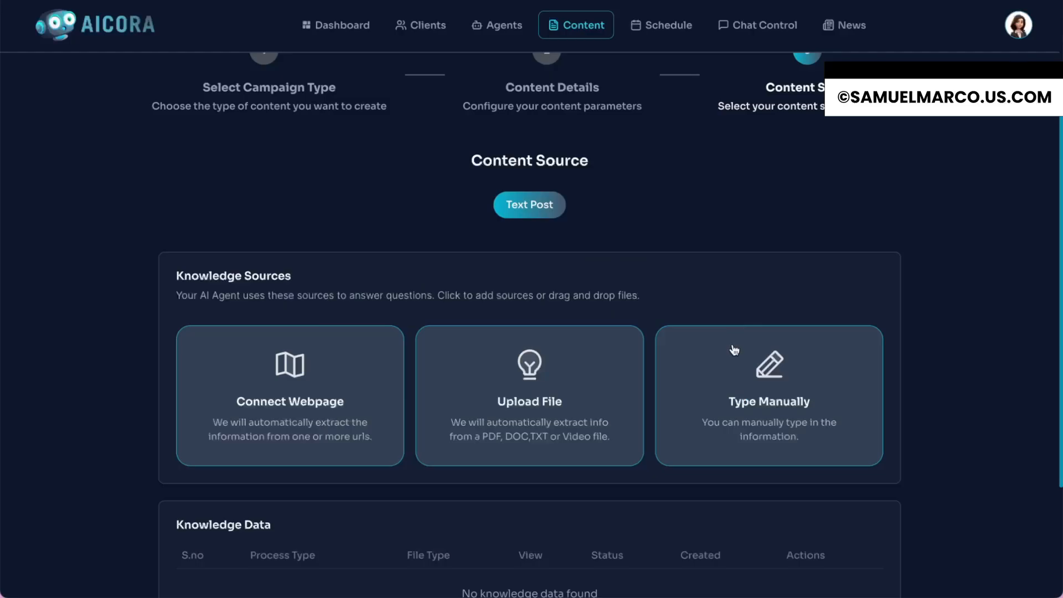
- Add a manually typed knowledge source to the campaign and check its entry in Knowledge Data
click(734, 349)
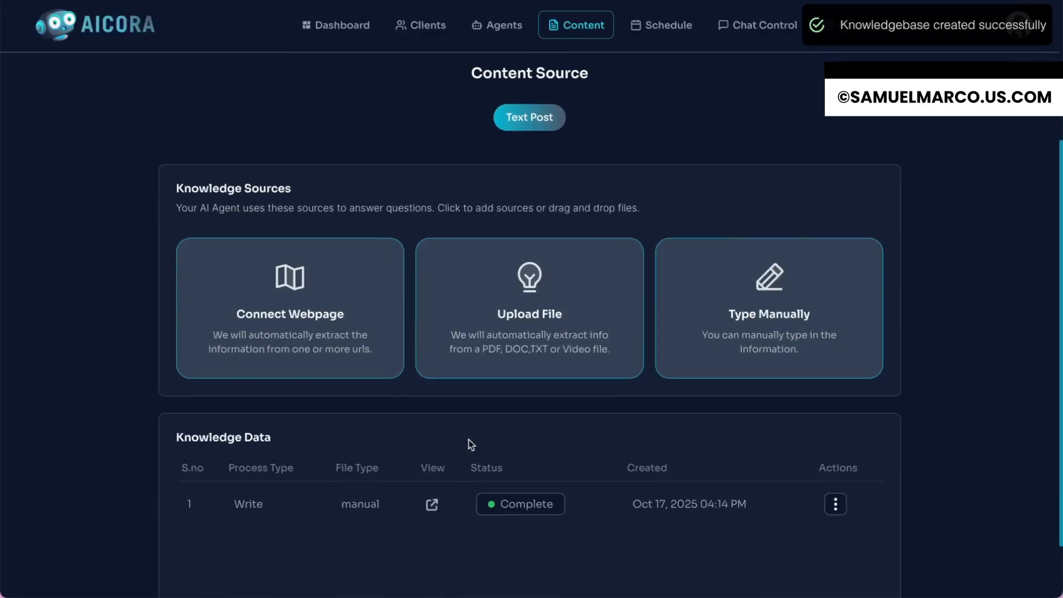
scroll(468, 443, down, 1)
scroll(468, 439, up, 1)
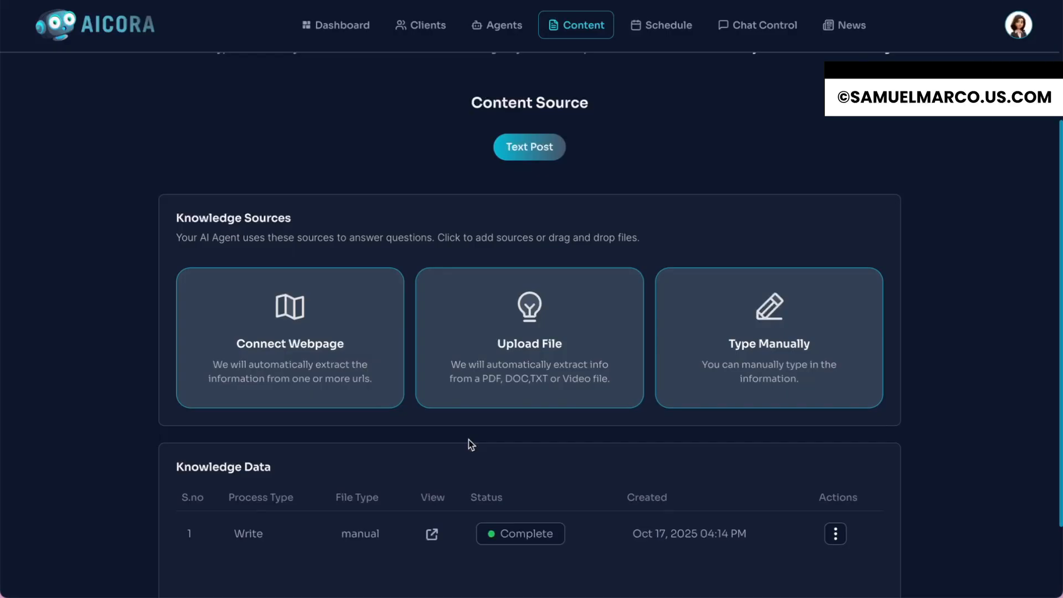
scroll(469, 440, down, 1)
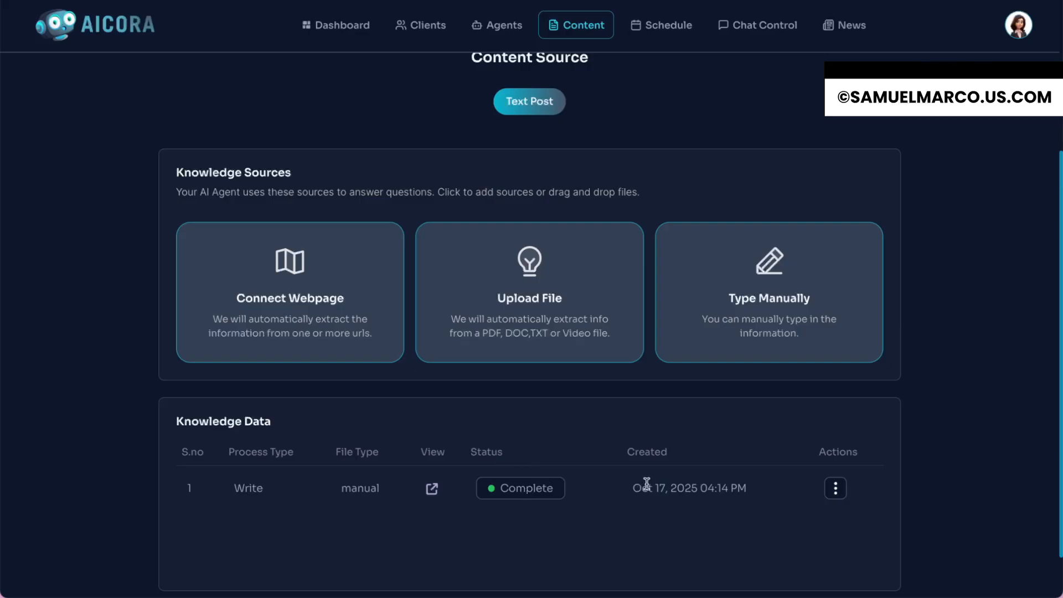
- View the actions available for the manual knowledge entry without using any of them
click(837, 489)
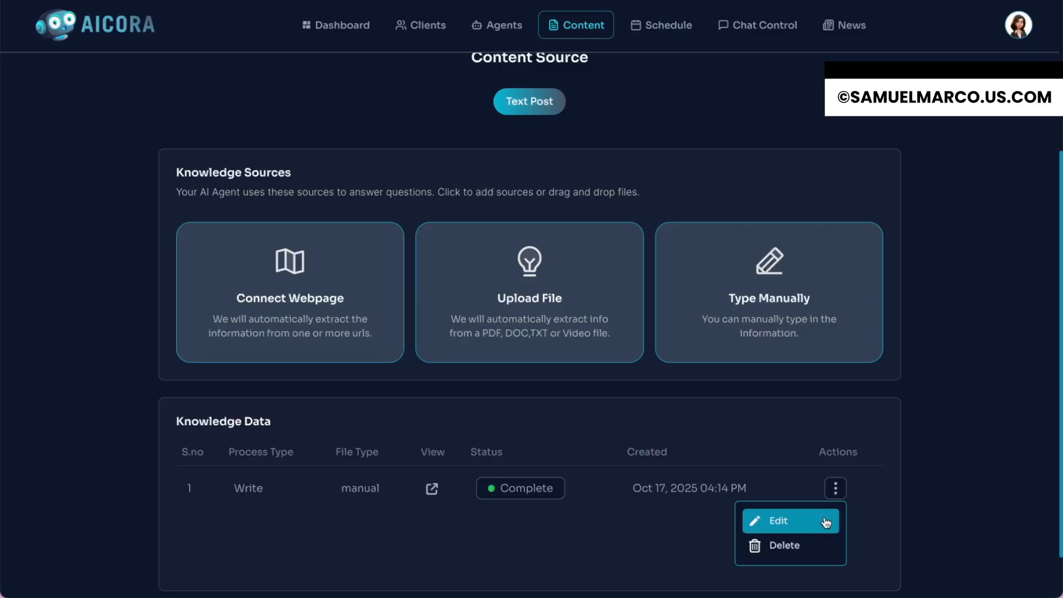
click(871, 470)
scroll(871, 469, down, 1)
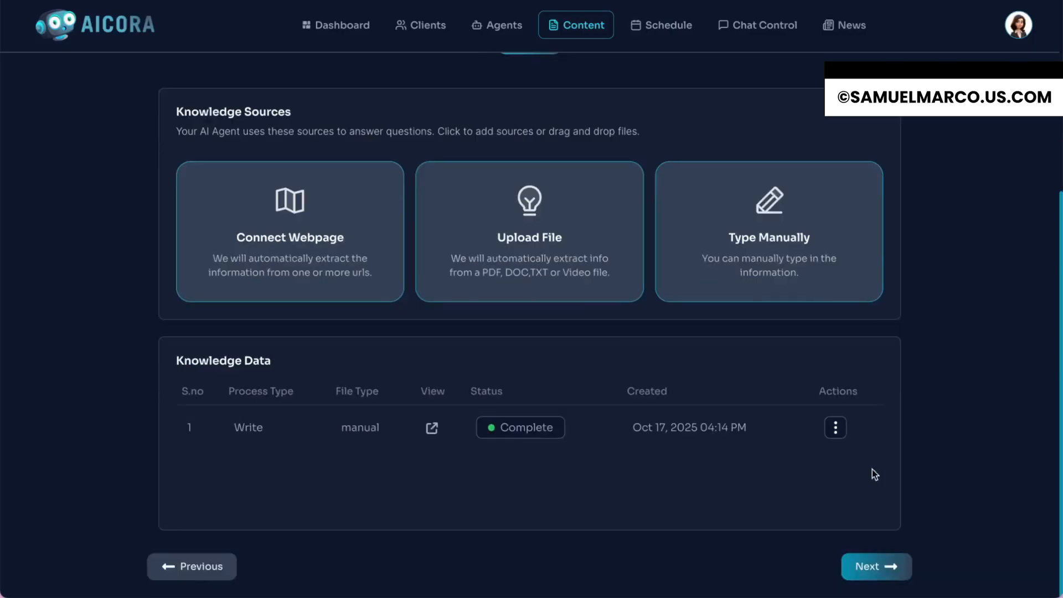
- Complete the Content Source stage to generate the text post, and view the actions available for that post
scroll(871, 469, up, 5)
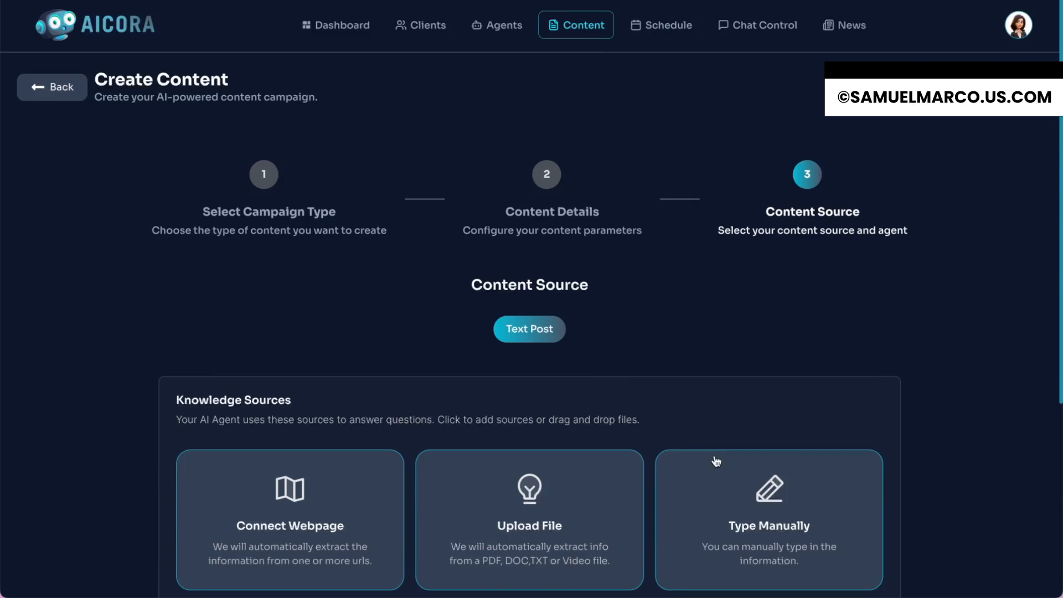
scroll(716, 461, down, 5)
click(874, 563)
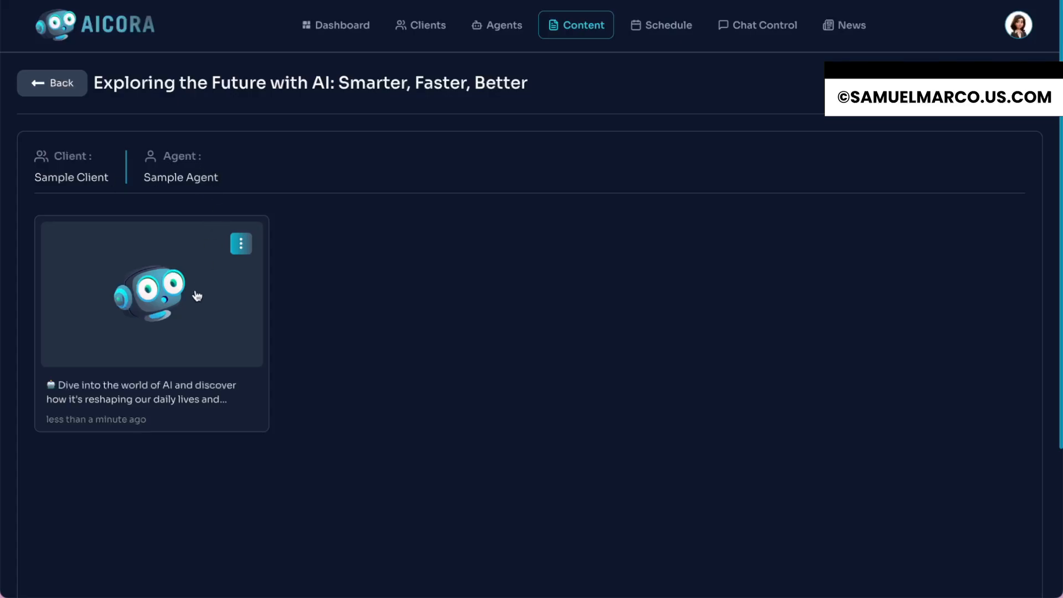
click(242, 247)
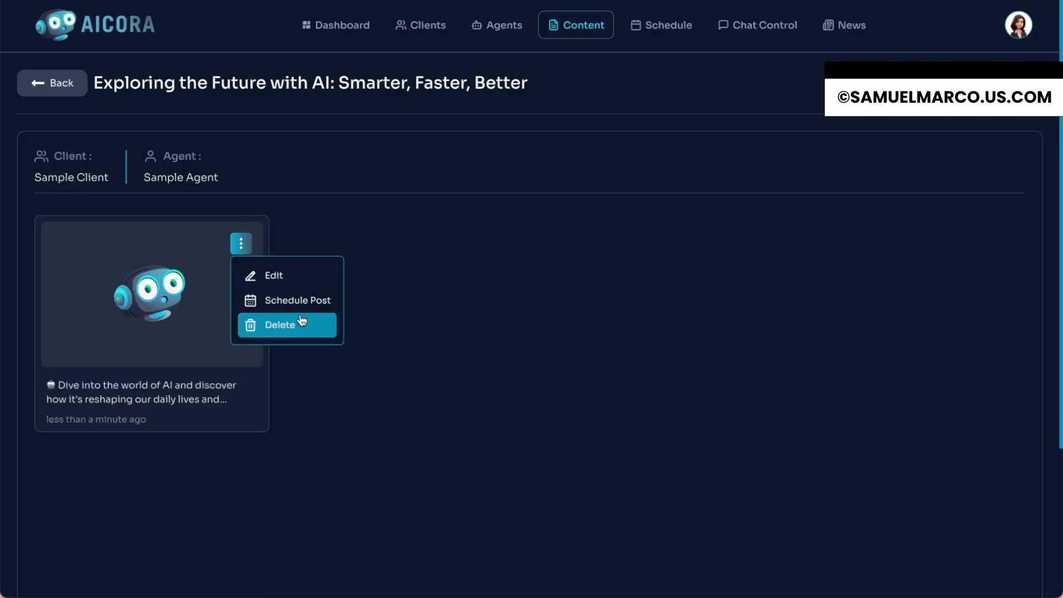
click(240, 327)
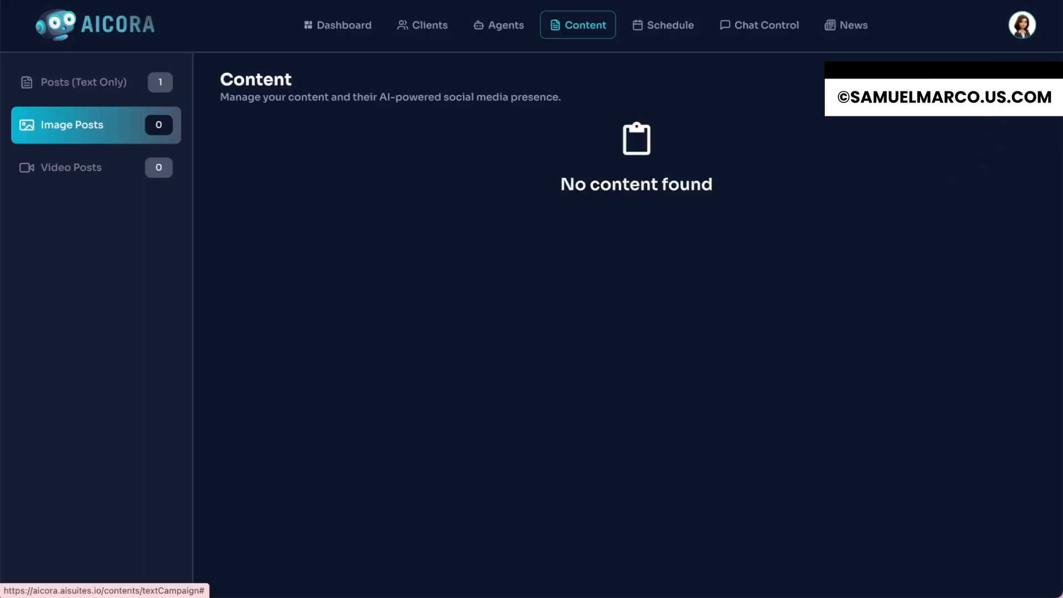
- Start a new Image Posts campaign and look over its Content Details fields and scheduling modes
click(987, 88)
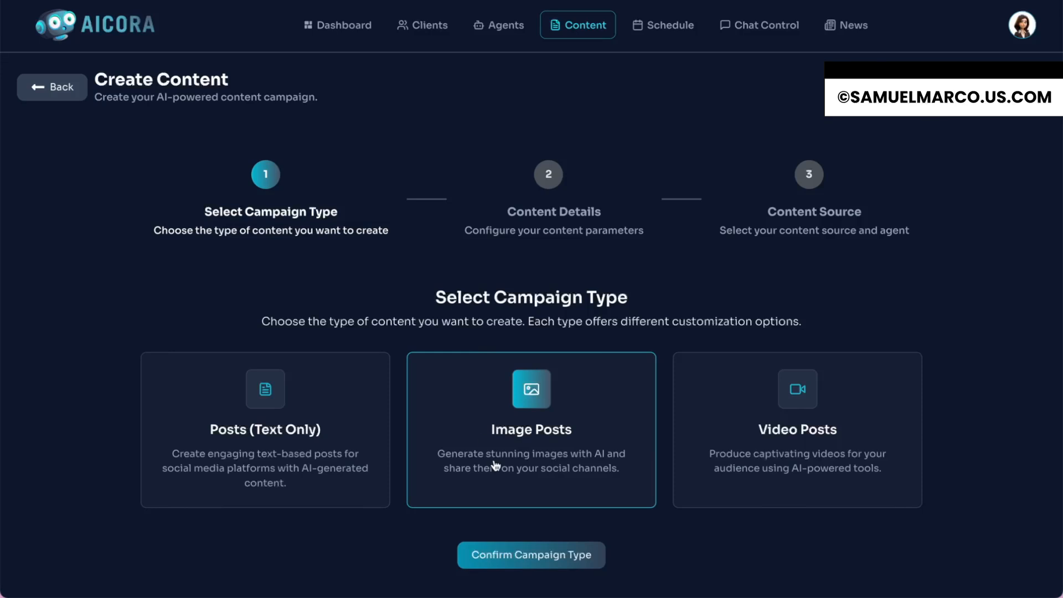
click(501, 564)
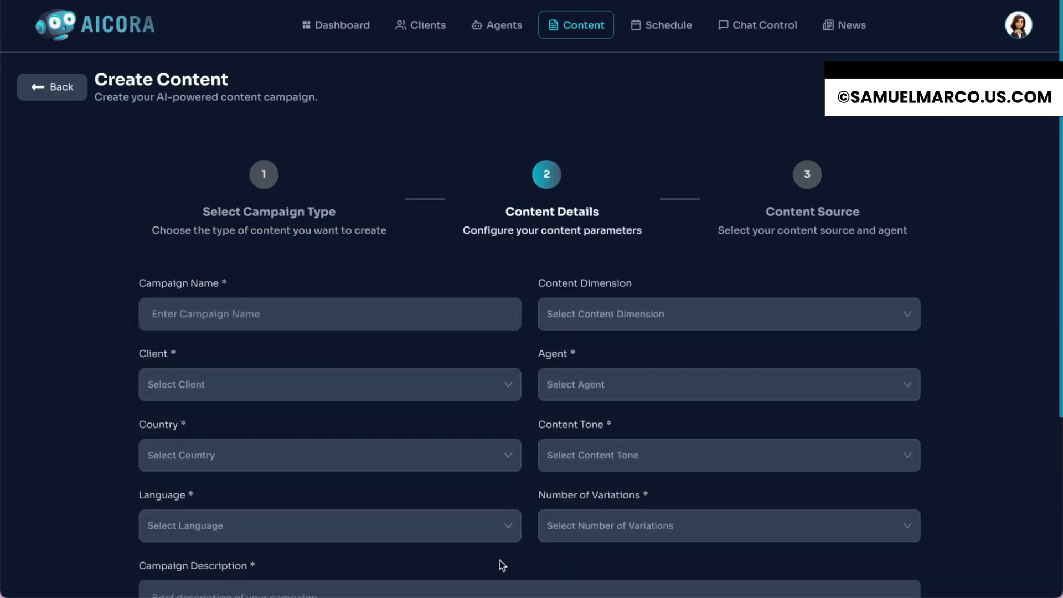
scroll(583, 427, down, 2)
scroll(584, 423, up, 1)
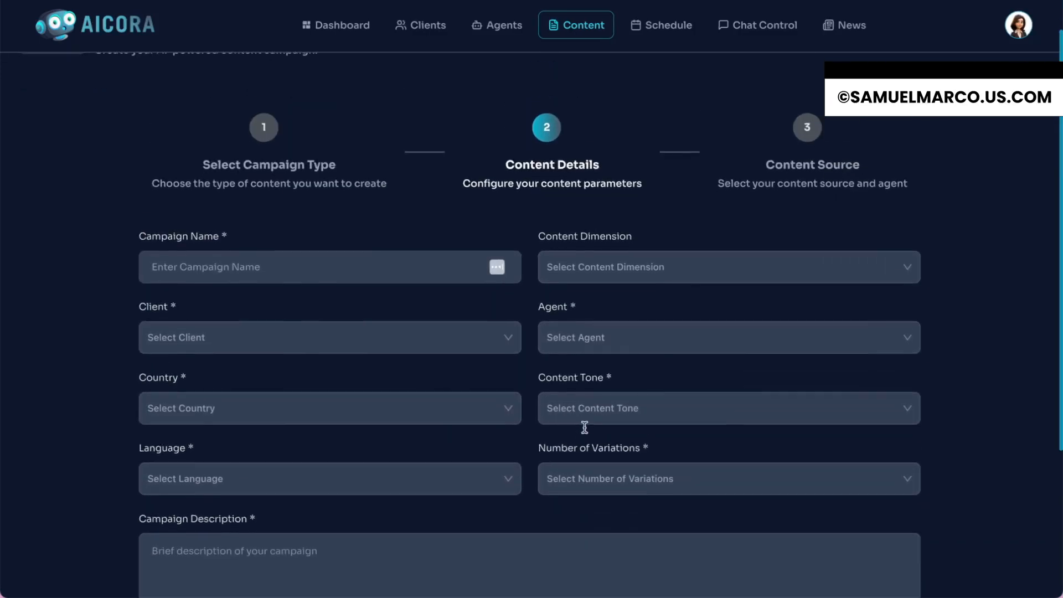
scroll(584, 427, down, 1)
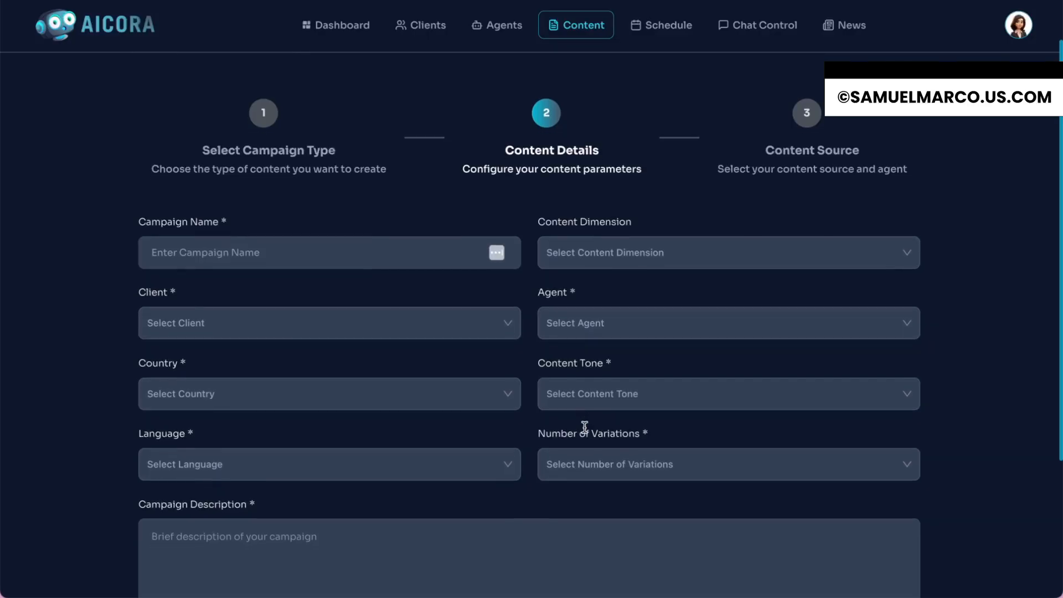
scroll(724, 334, up, 1)
scroll(723, 335, down, 5)
scroll(731, 345, up, 1)
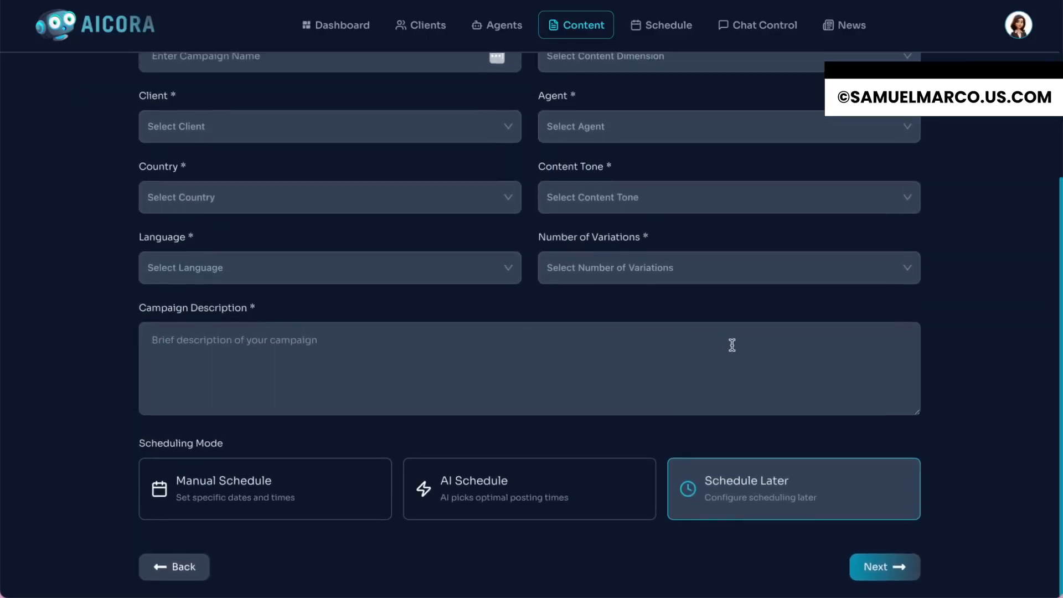
scroll(819, 381, up, 5)
scroll(819, 381, down, 1)
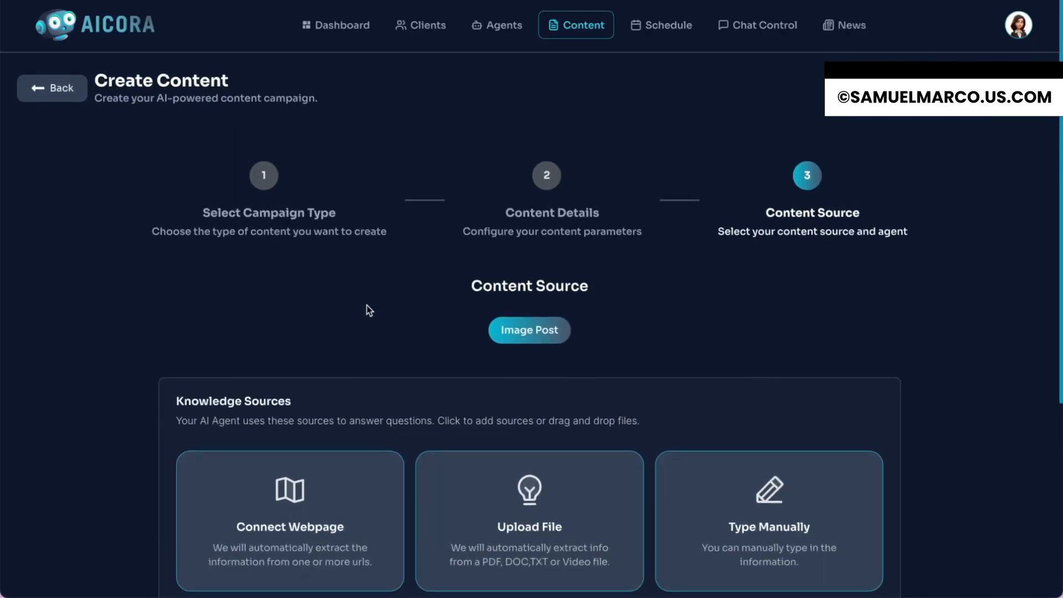
- Complete the Content Source stage without adding a knowledge source to generate the image post
scroll(366, 305, down, 2)
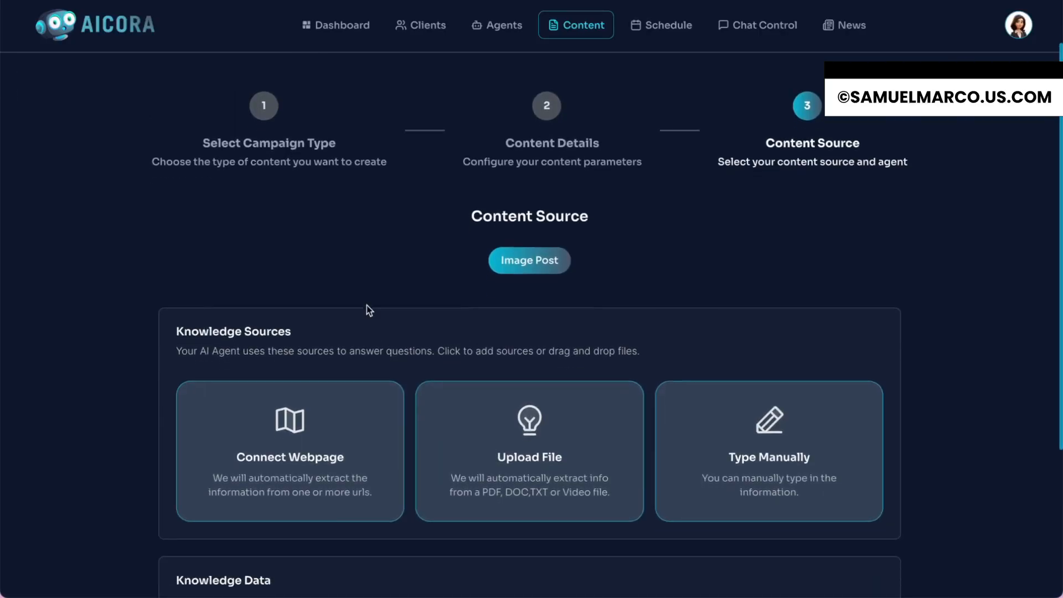
scroll(366, 305, down, 3)
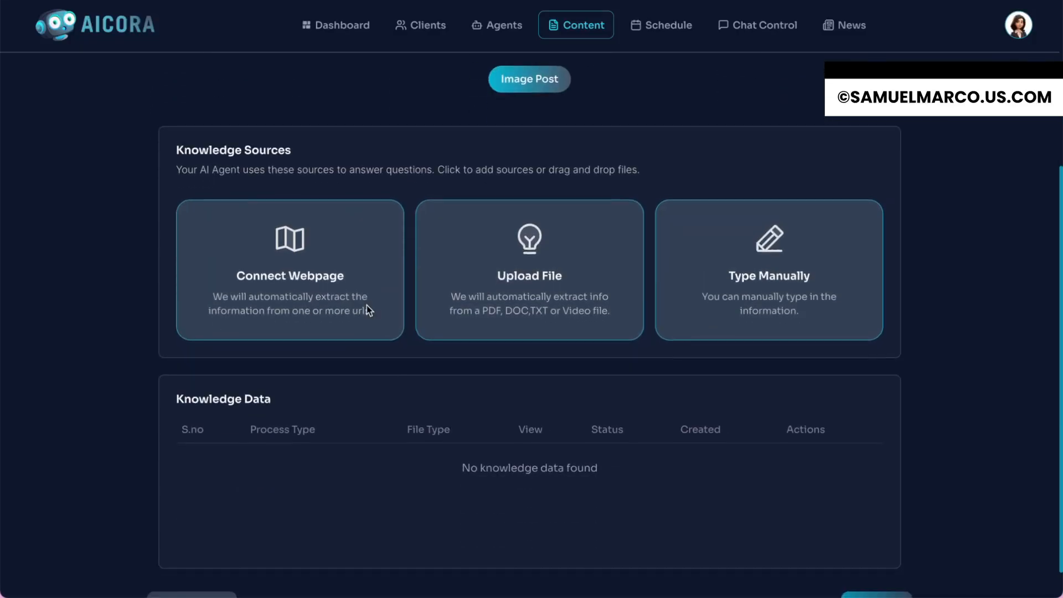
scroll(366, 307, down, 1)
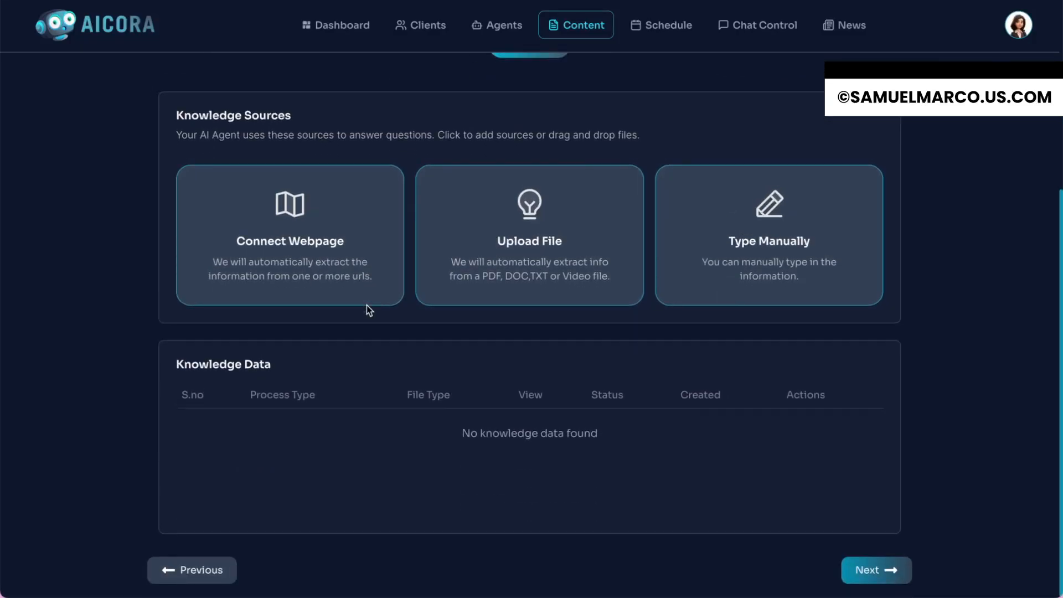
click(891, 570)
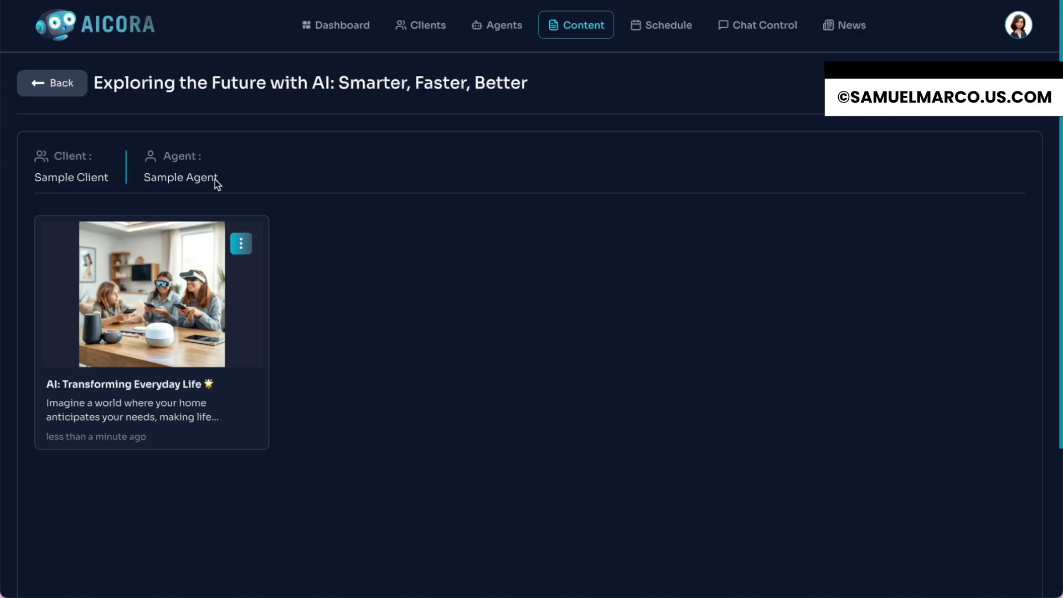
- Open the generated post "AI: Transforming Everyday Life" in the image editor and look over the canvas
click(242, 243)
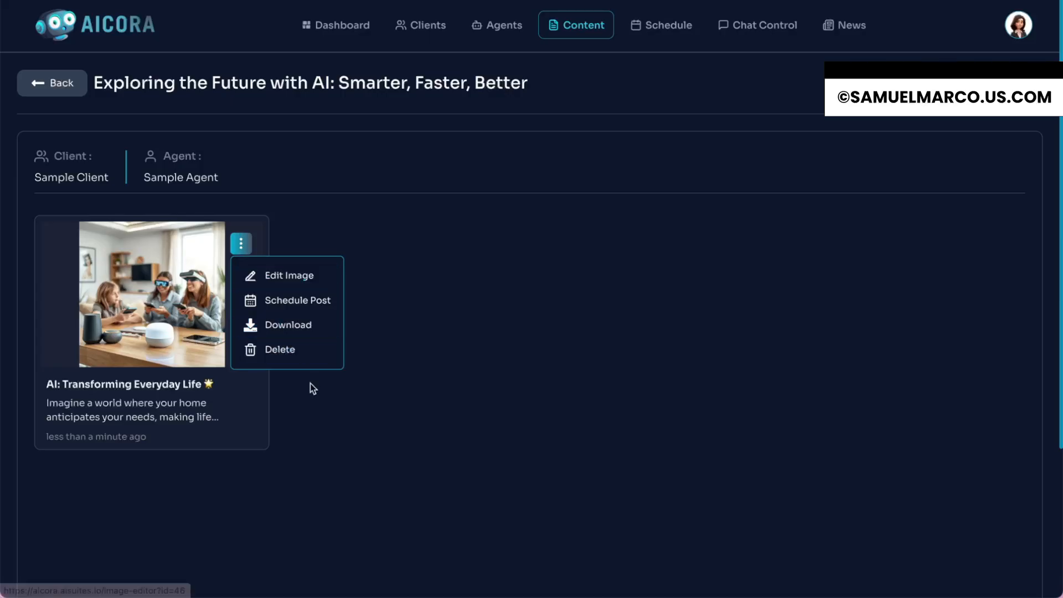
click(315, 277)
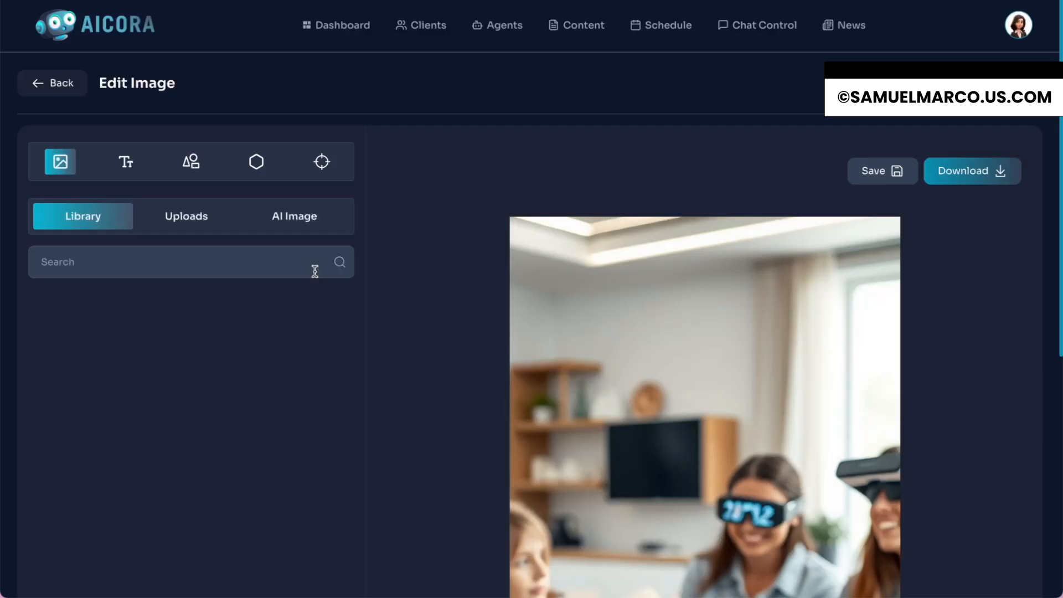
scroll(315, 271, down, 2)
scroll(314, 271, up, 2)
- View the editor's Library, Uploads and AI Image sources without adding an image
click(122, 268)
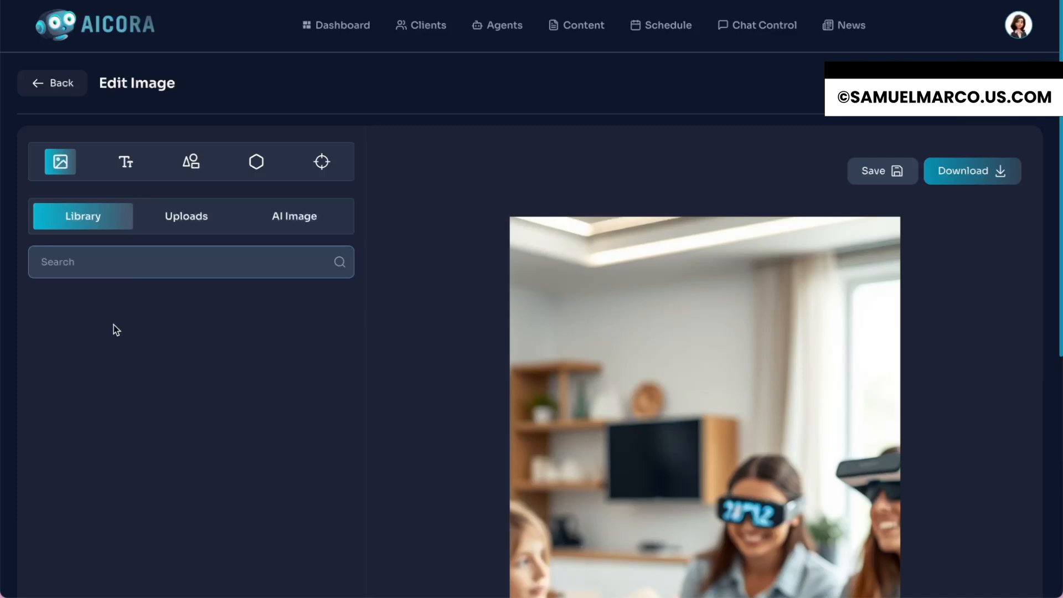
click(171, 216)
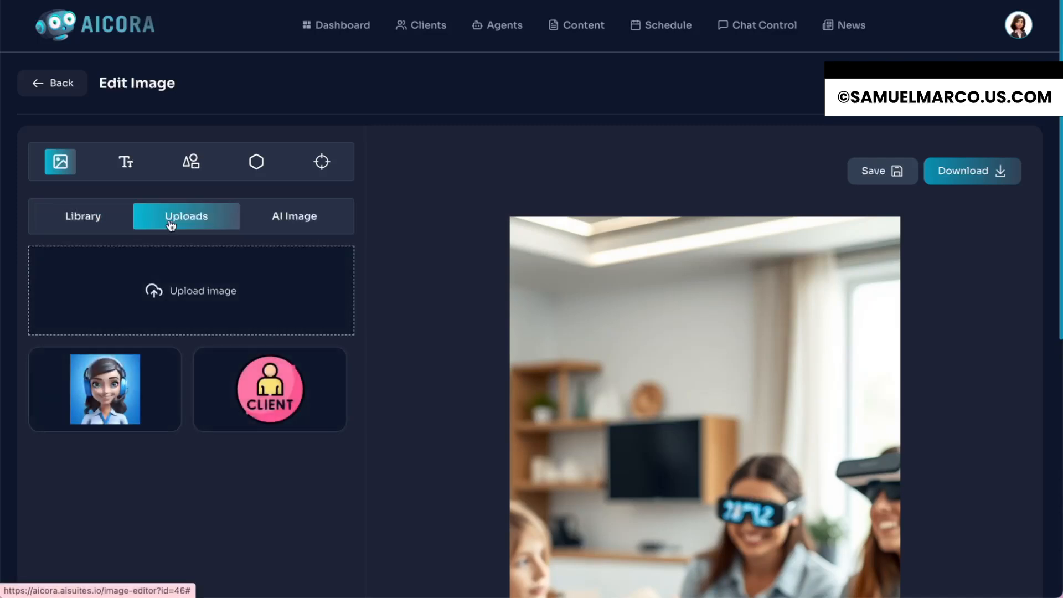
click(284, 216)
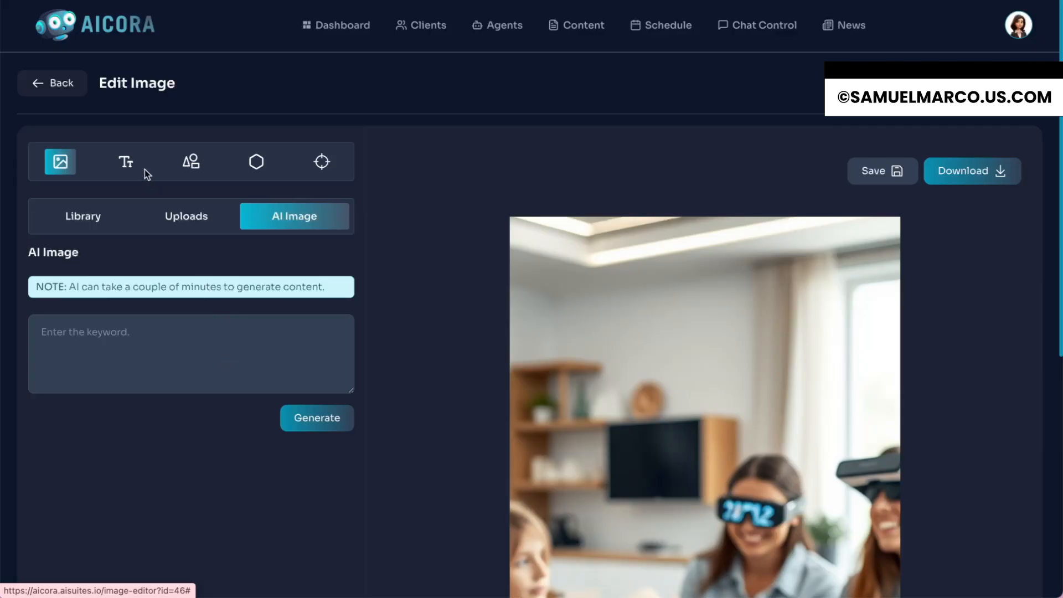
- View the editor's text tools, including the heading, subheading, body text and font options, without adding text
click(128, 165)
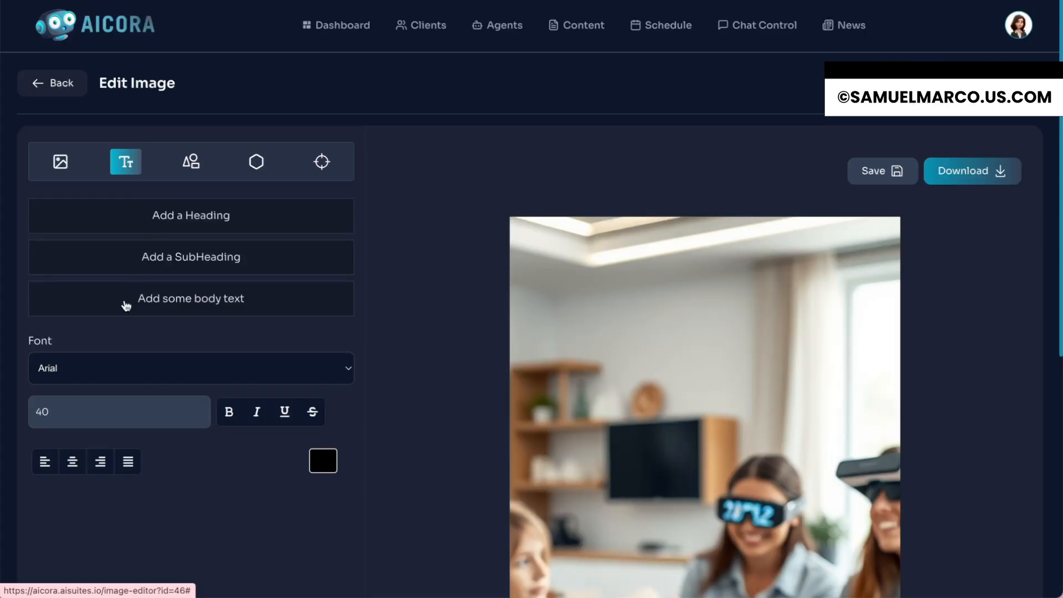
click(109, 369)
click(125, 355)
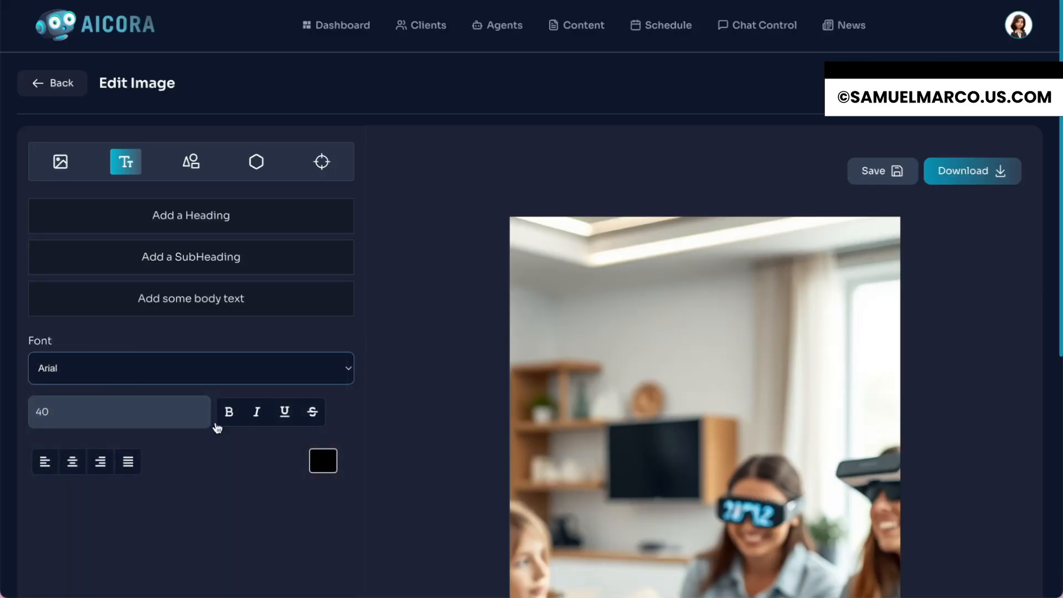
scroll(165, 452, down, 2)
scroll(195, 387, up, 2)
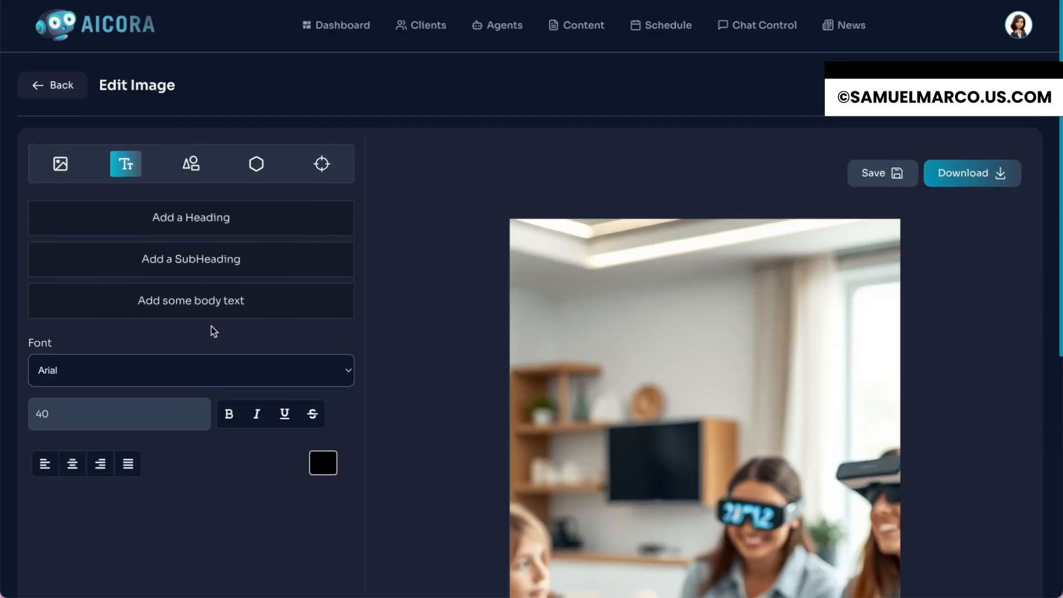
- View the editor's icon, shape and border options without applying any to the image
click(192, 163)
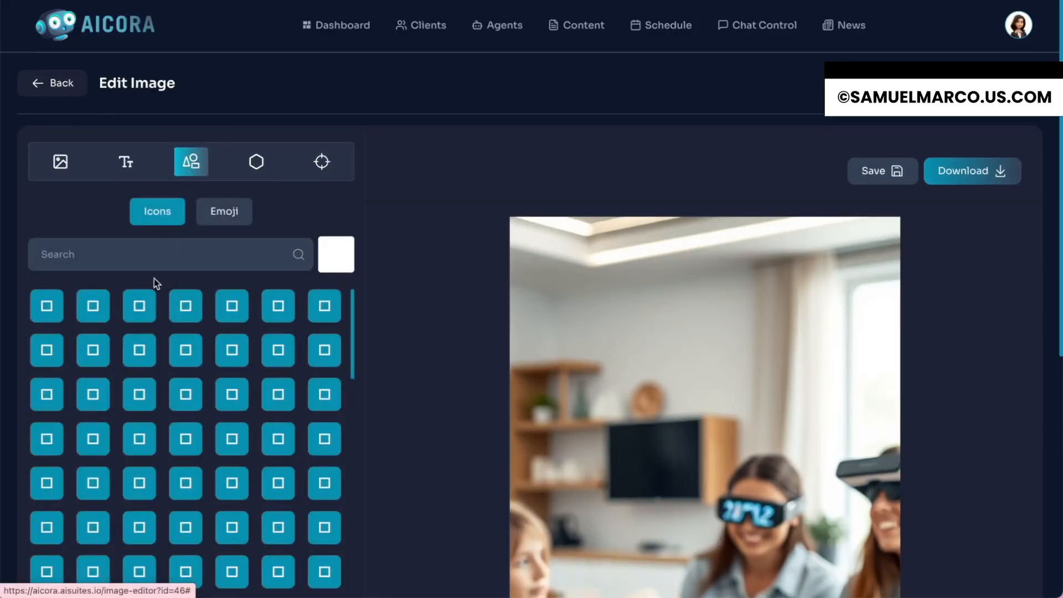
click(260, 162)
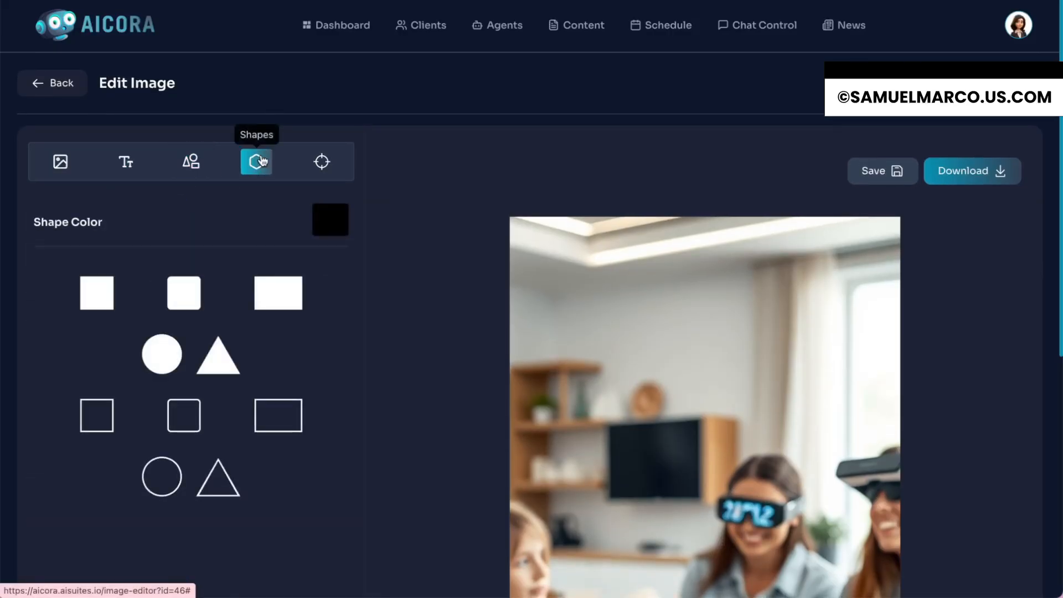
click(322, 162)
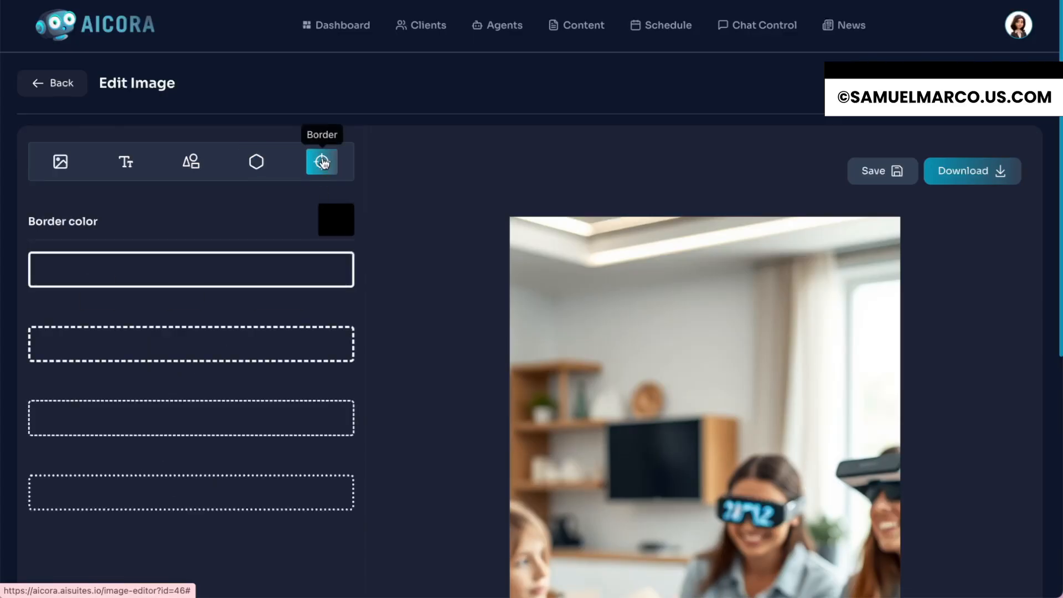
scroll(273, 388, down, 2)
scroll(272, 387, up, 2)
scroll(709, 353, down, 3)
scroll(708, 353, up, 3)
- Return to the editor's image tools and examine the whole post image
click(60, 162)
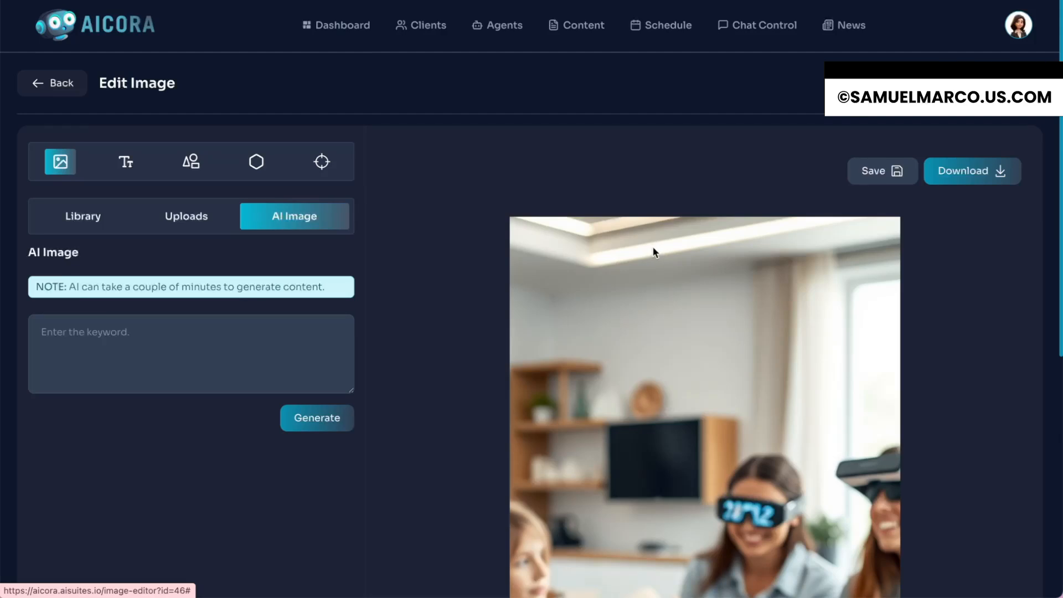
scroll(654, 251, down, 5)
scroll(654, 252, up, 5)
scroll(654, 250, down, 5)
scroll(653, 250, up, 5)
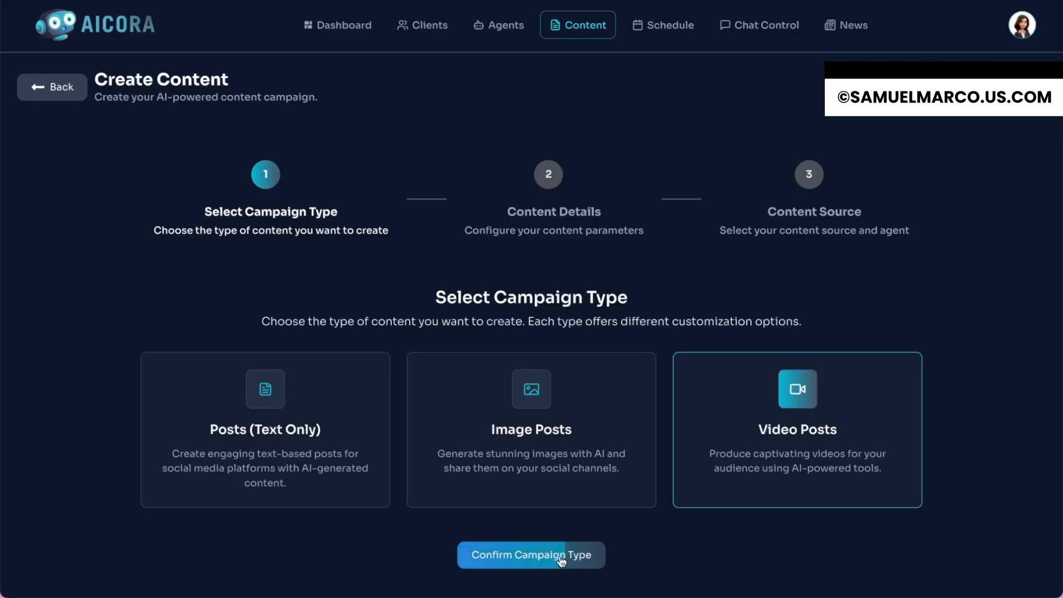
- Confirm Video Posts as the campaign type and complete the Content Details stage with Schedule Later
click(559, 555)
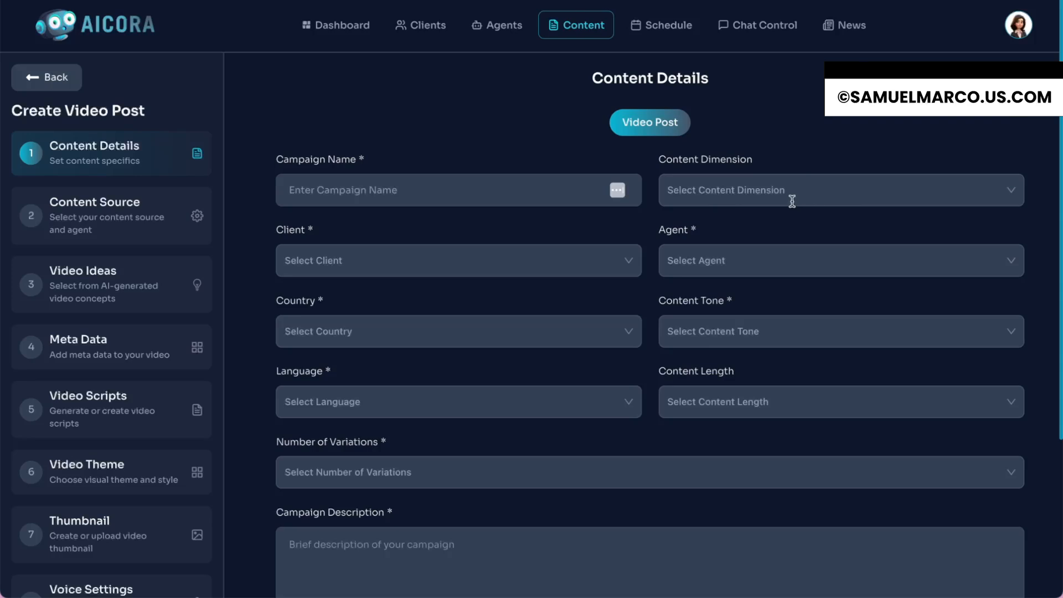
scroll(655, 393, down, 2)
scroll(655, 393, up, 1)
scroll(656, 393, up, 1)
scroll(656, 393, down, 4)
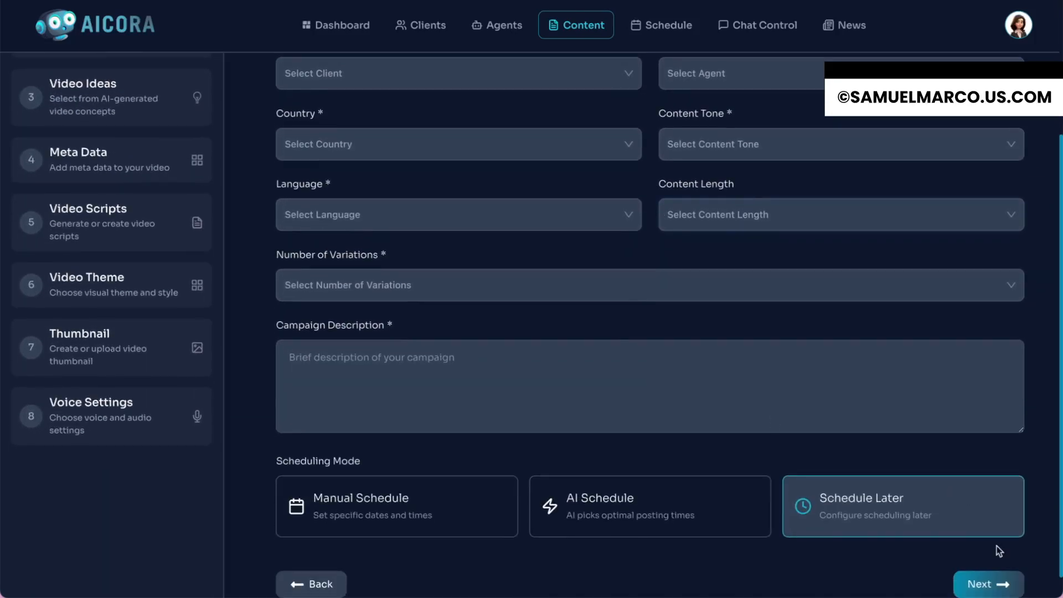
click(985, 584)
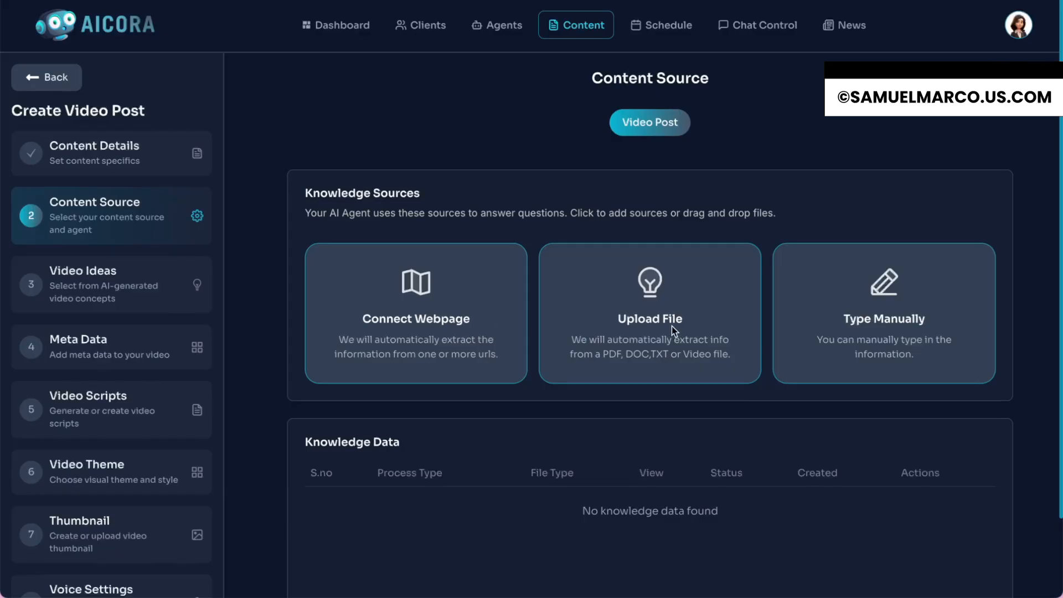
- Complete the video post's Content Source stage without adding a knowledge source to generate video ideas
scroll(884, 354, down, 2)
scroll(883, 353, up, 2)
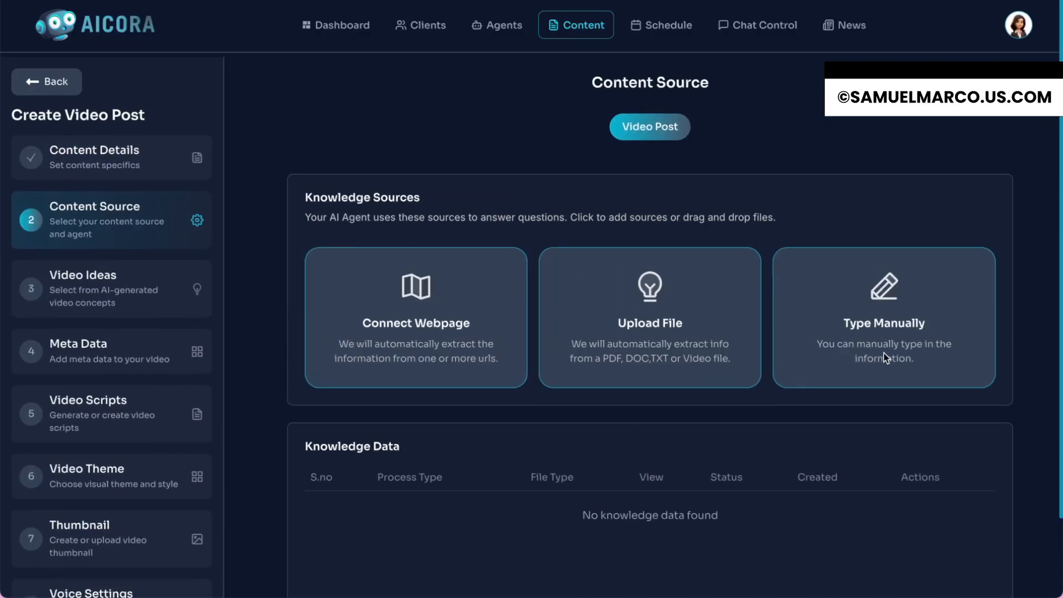
scroll(883, 353, down, 3)
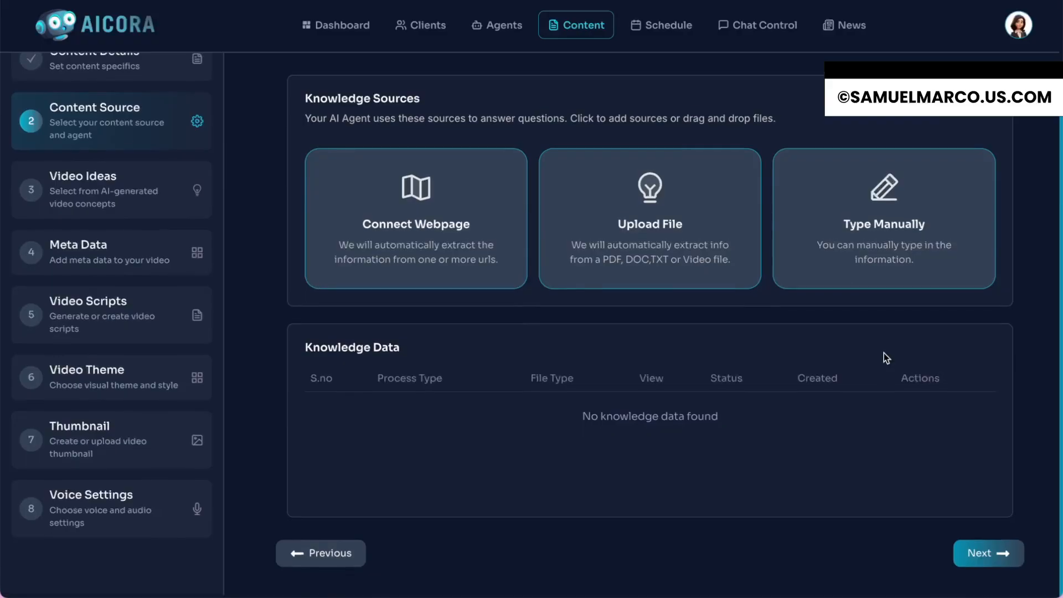
click(985, 564)
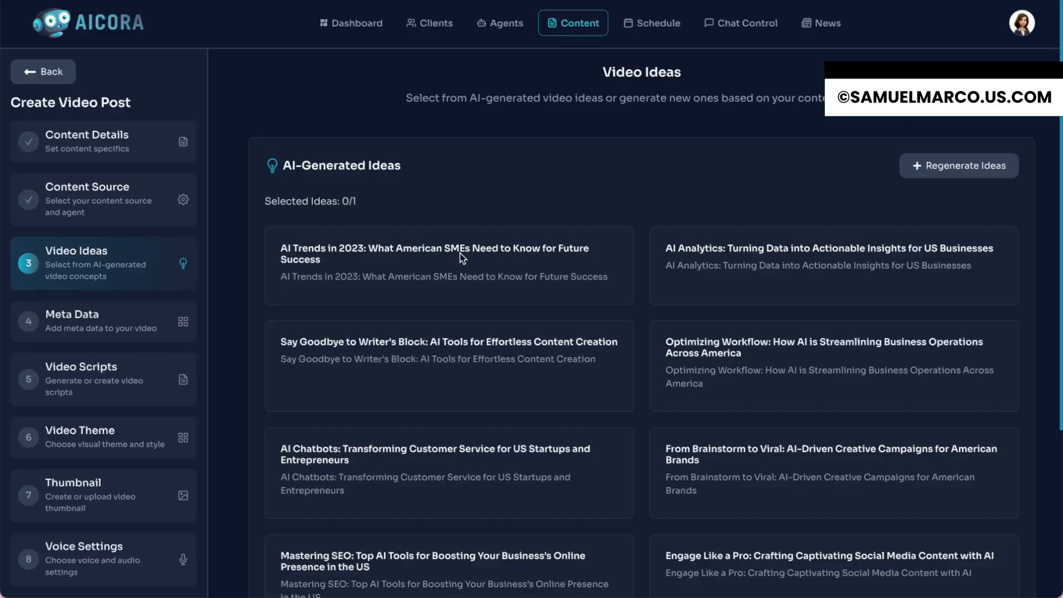
- Review the AI-generated video ideas and select "AI Analytics: Turning Data into Actionable Insights for US Businesses"
scroll(459, 257, down, 4)
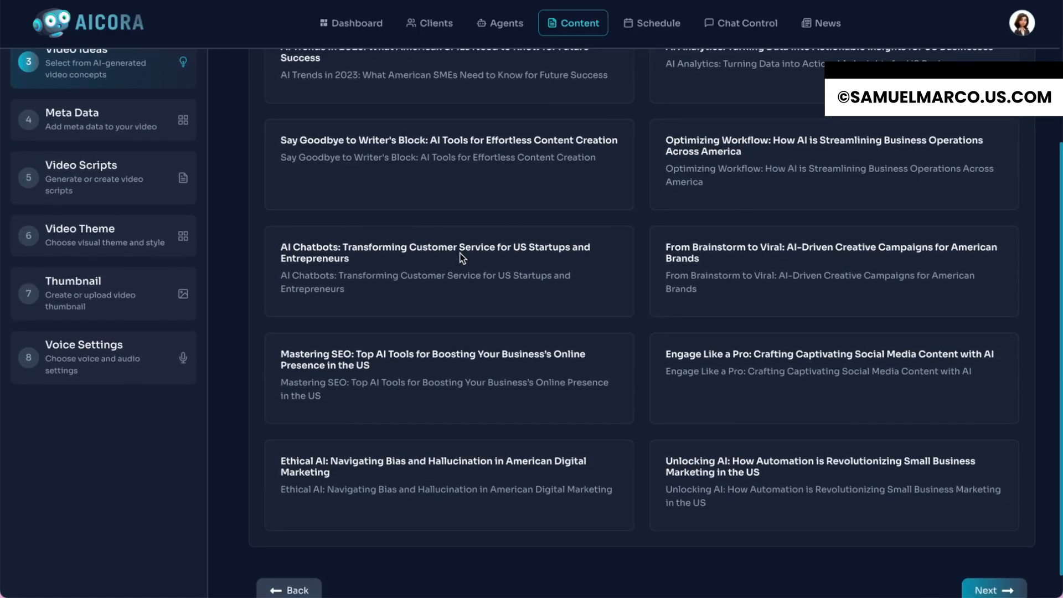
scroll(459, 257, up, 4)
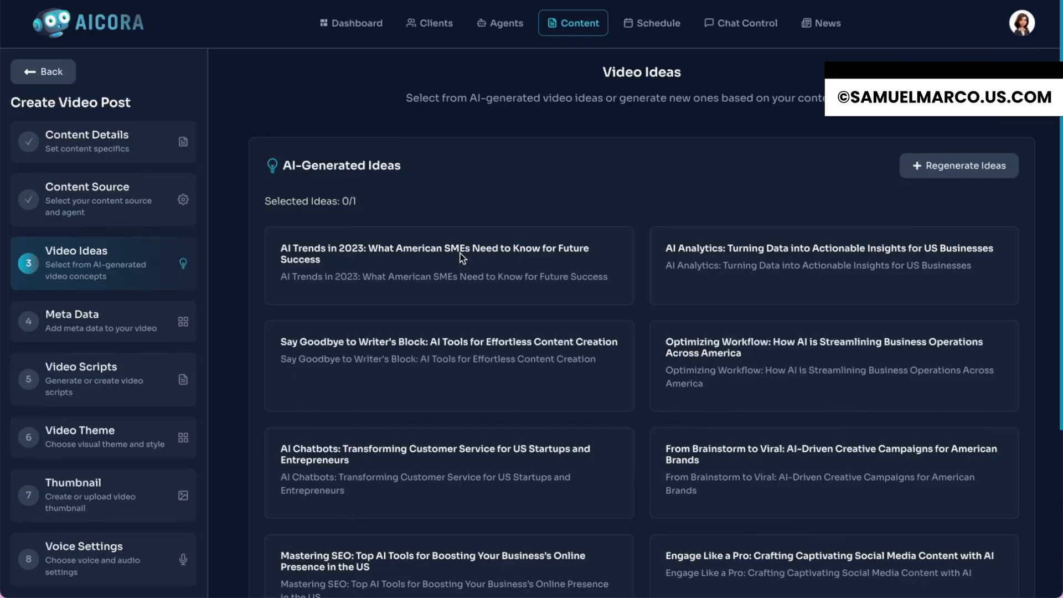
click(461, 258)
scroll(652, 347, down, 1)
click(578, 228)
click(567, 275)
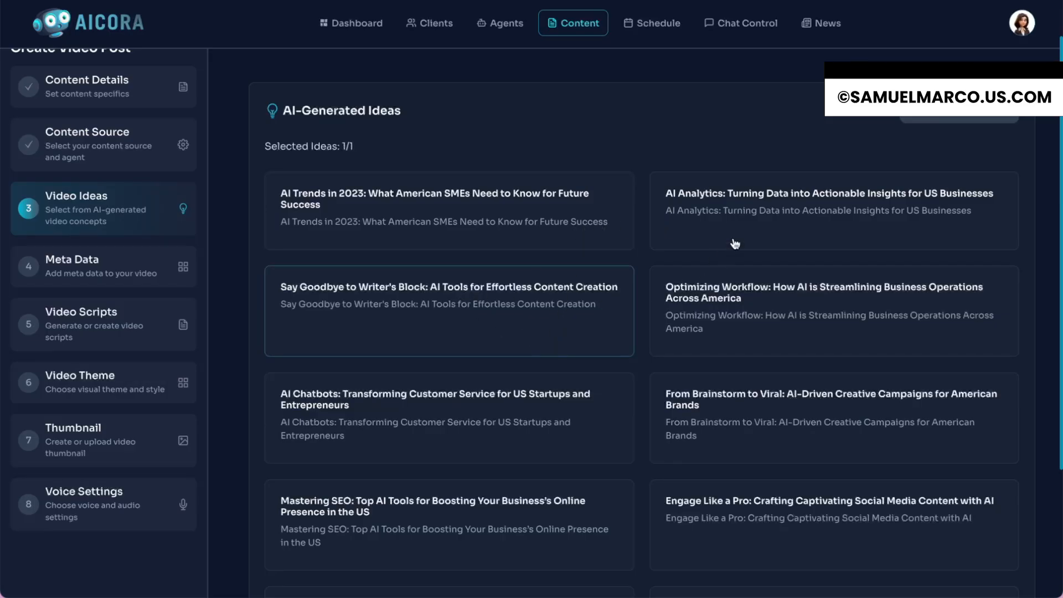
click(767, 229)
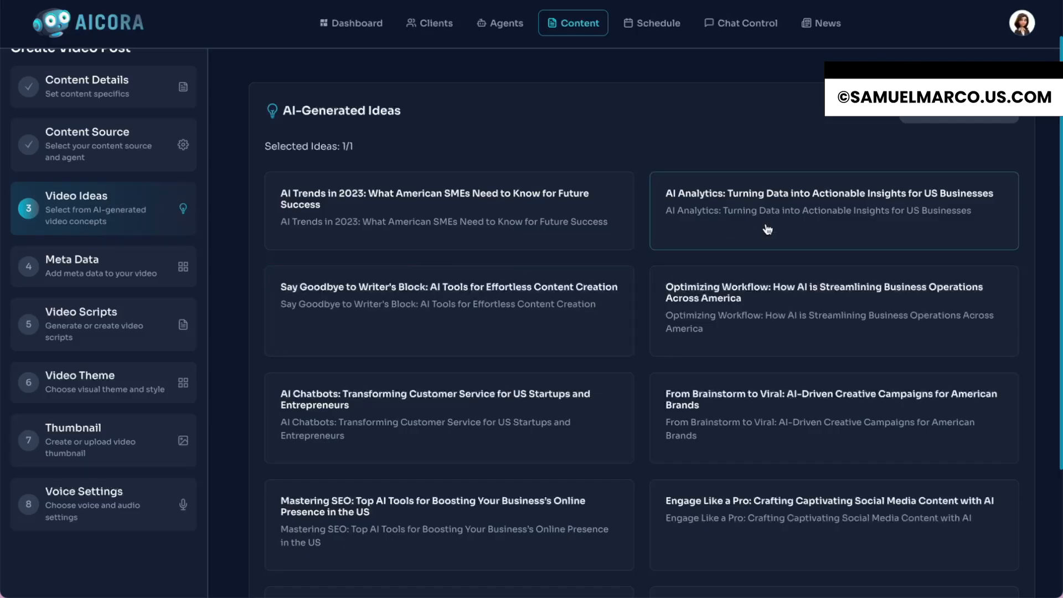
scroll(769, 228, up, 1)
scroll(748, 339, down, 2)
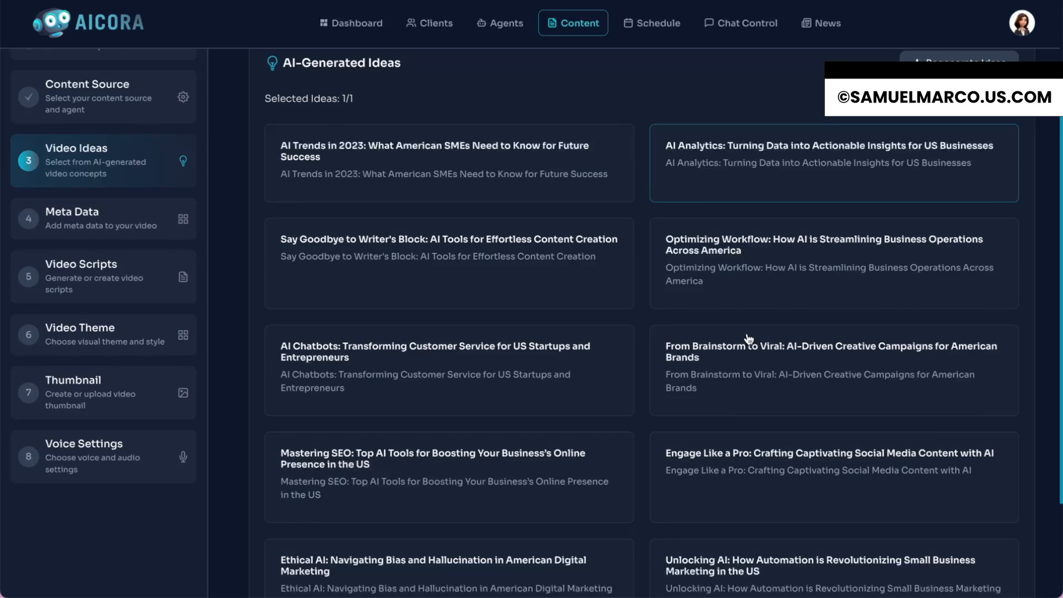
scroll(748, 339, down, 3)
scroll(740, 349, up, 3)
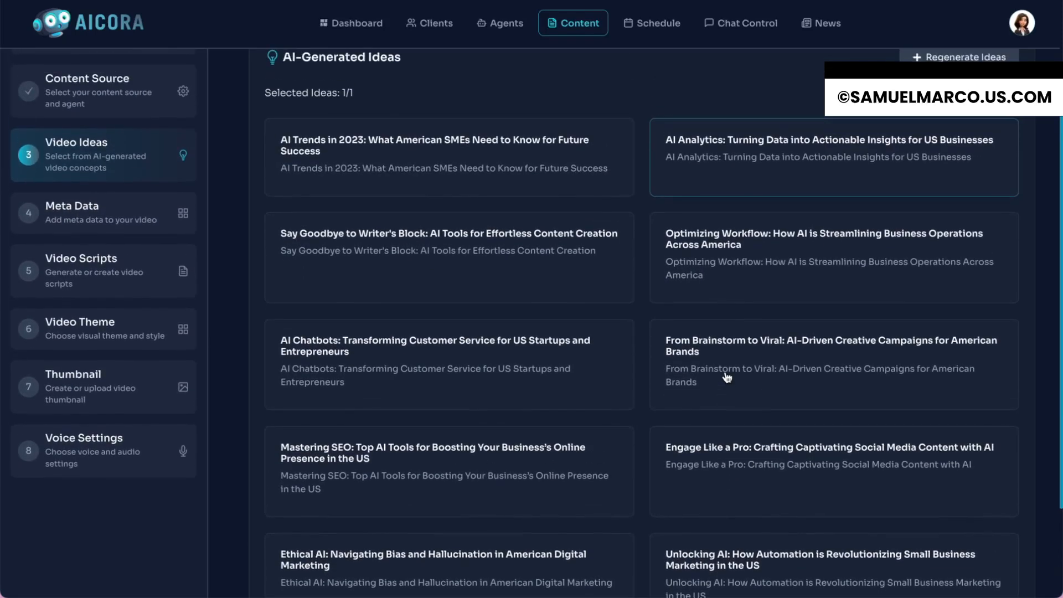
- Regenerate the AI video ideas and complete the Video Ideas stage
scroll(726, 377, up, 1)
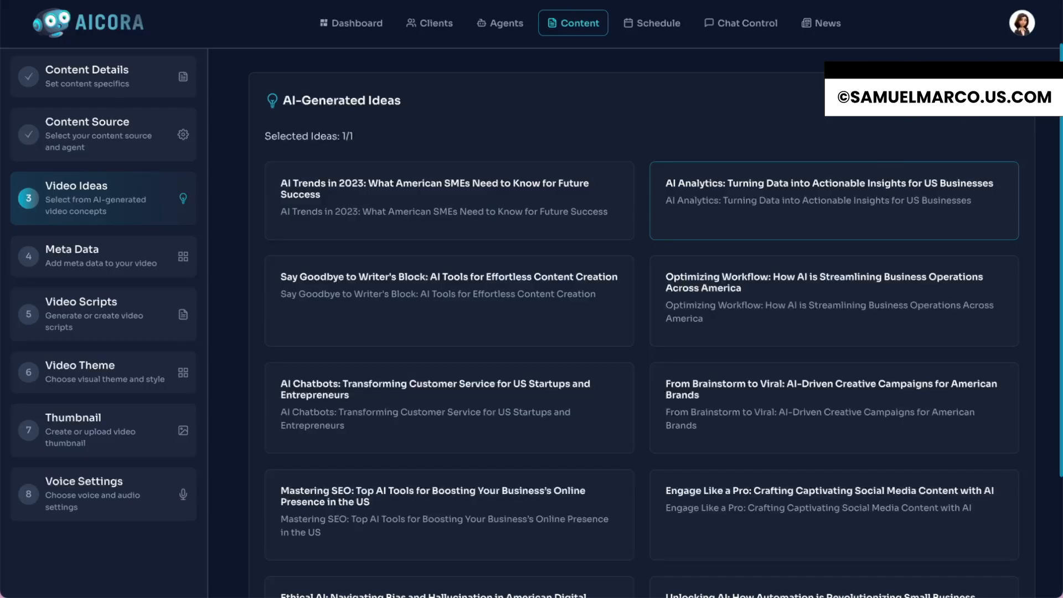
click(949, 100)
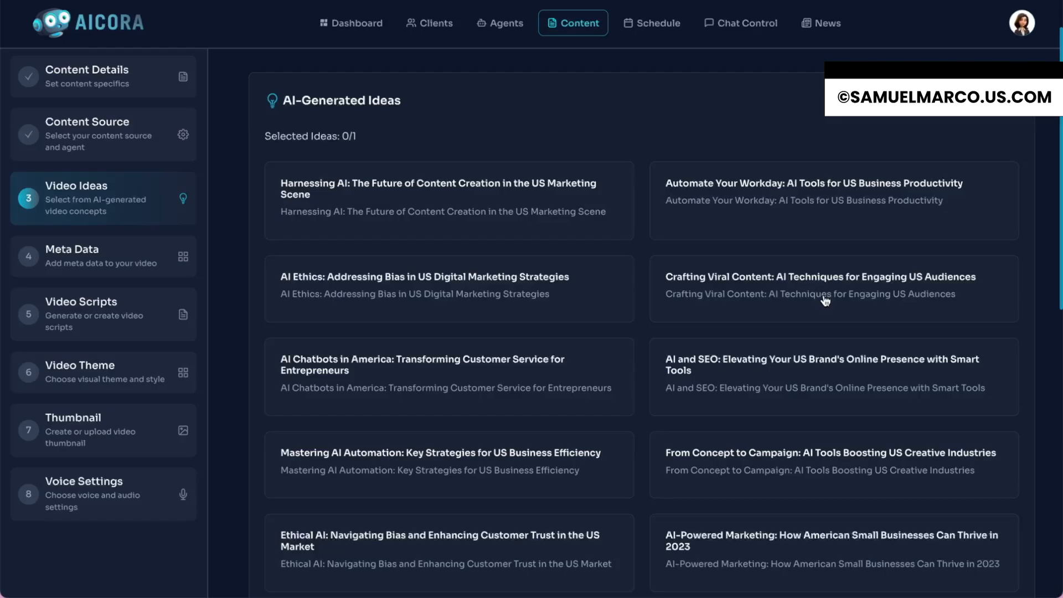
scroll(825, 300, down, 10)
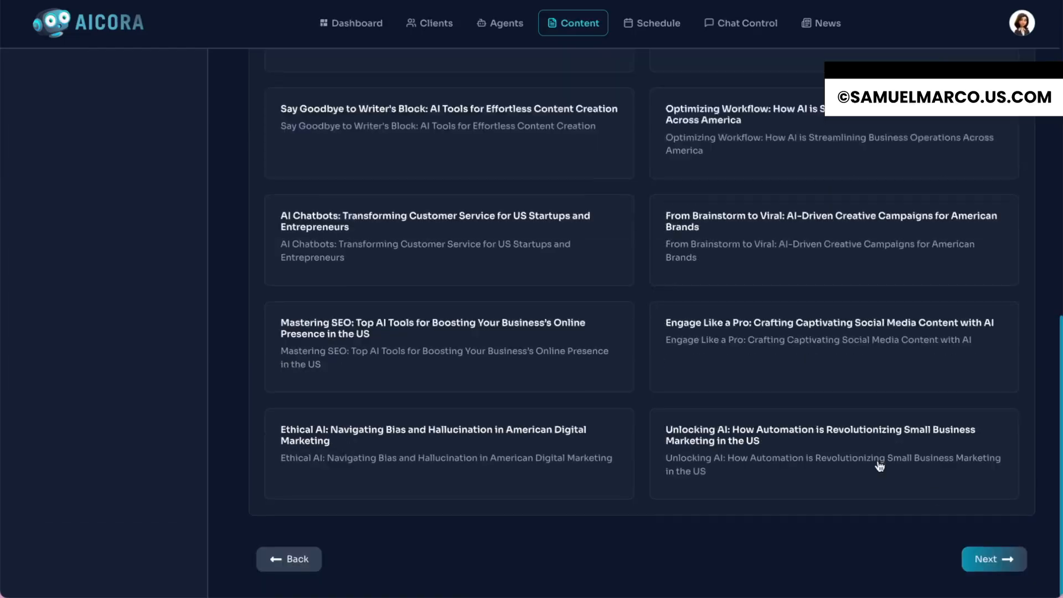
click(979, 559)
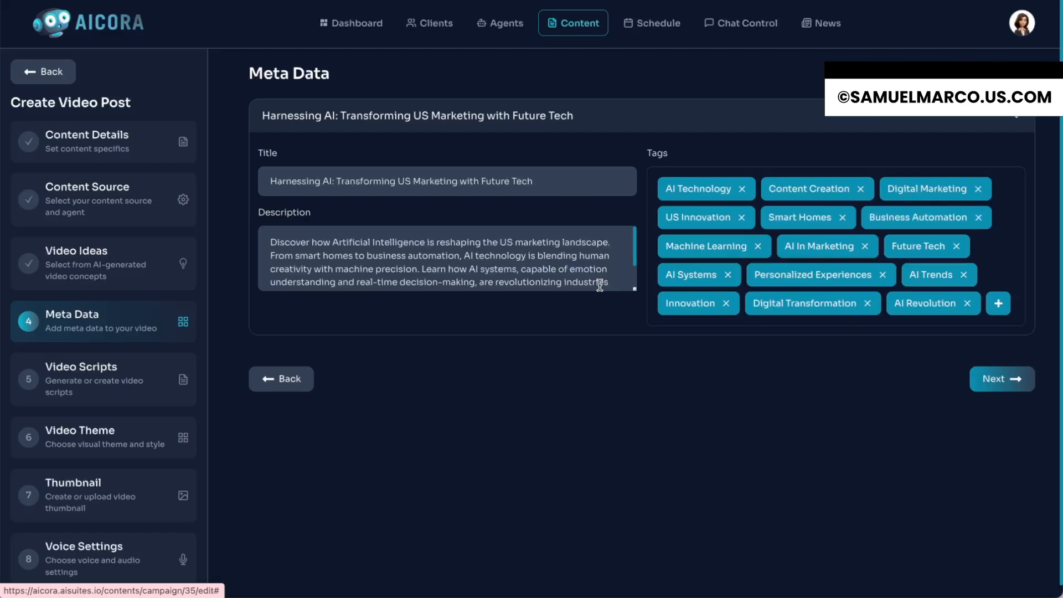
- Check the video's title and description, remove the AI Technology tag, and complete the Meta Data stage
click(560, 182)
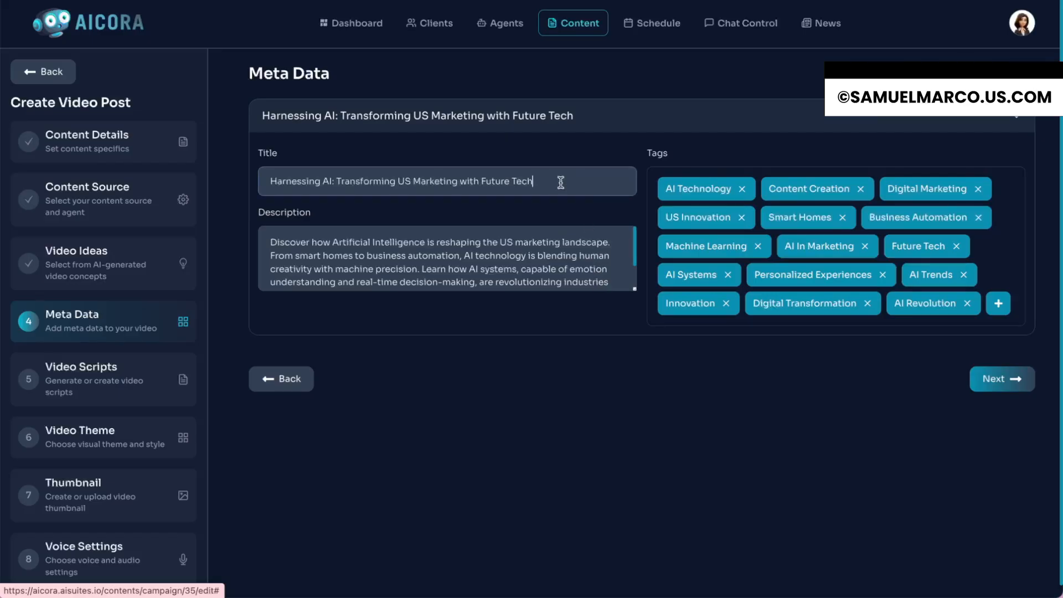
click(548, 249)
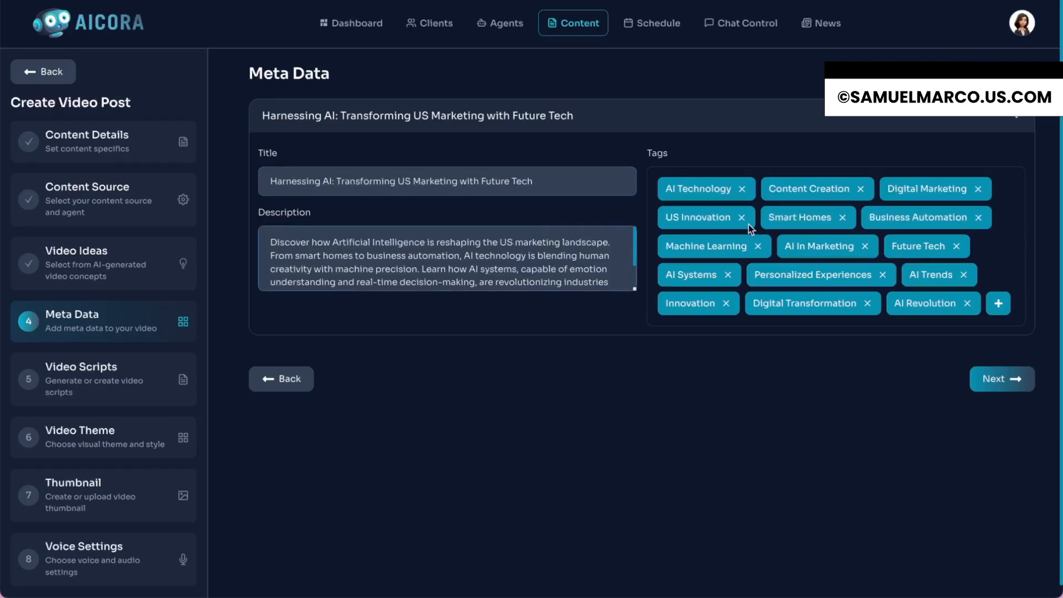
click(742, 190)
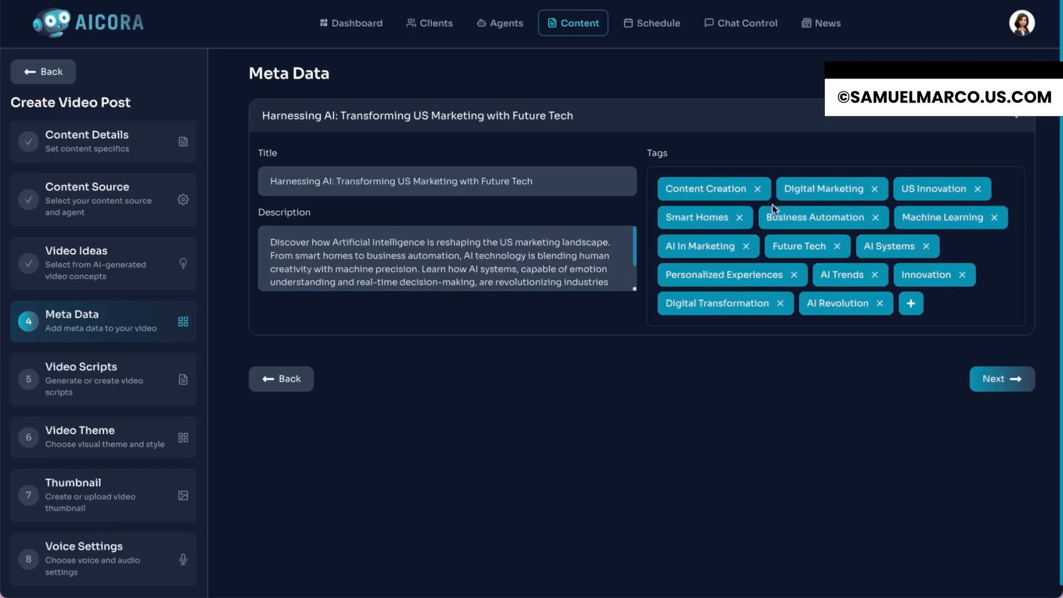
click(911, 304)
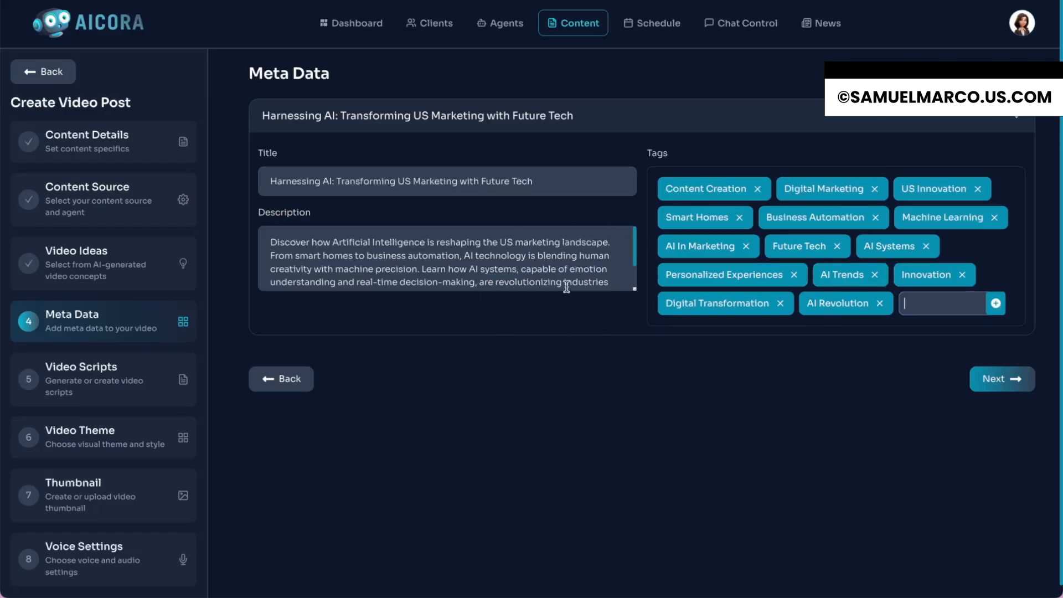
click(990, 379)
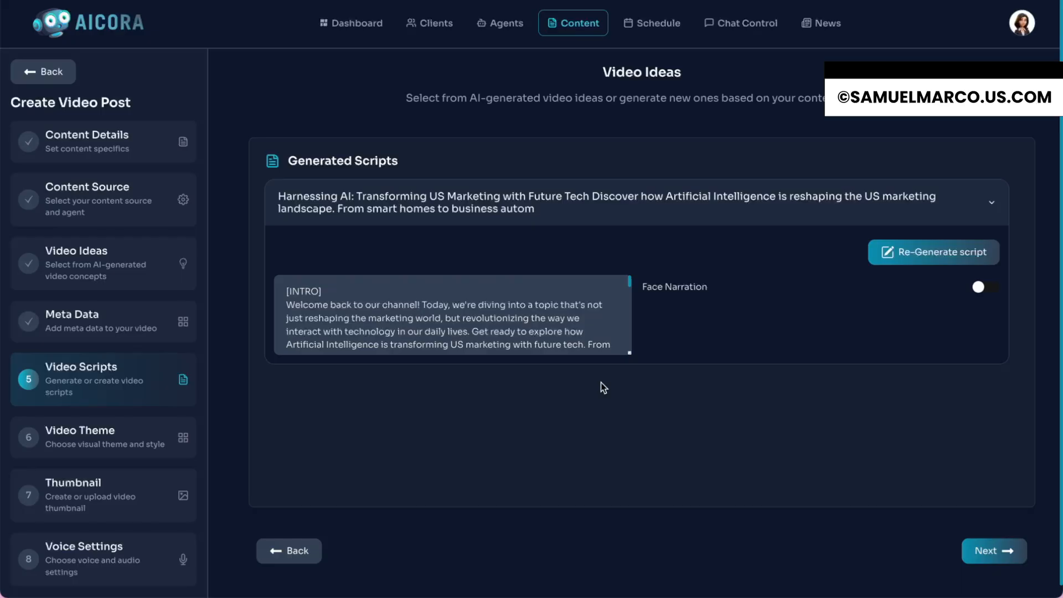
- Review the intro and main body of the generated video script and complete the Video Scripts stage
scroll(579, 319, down, 1)
scroll(553, 316, up, 2)
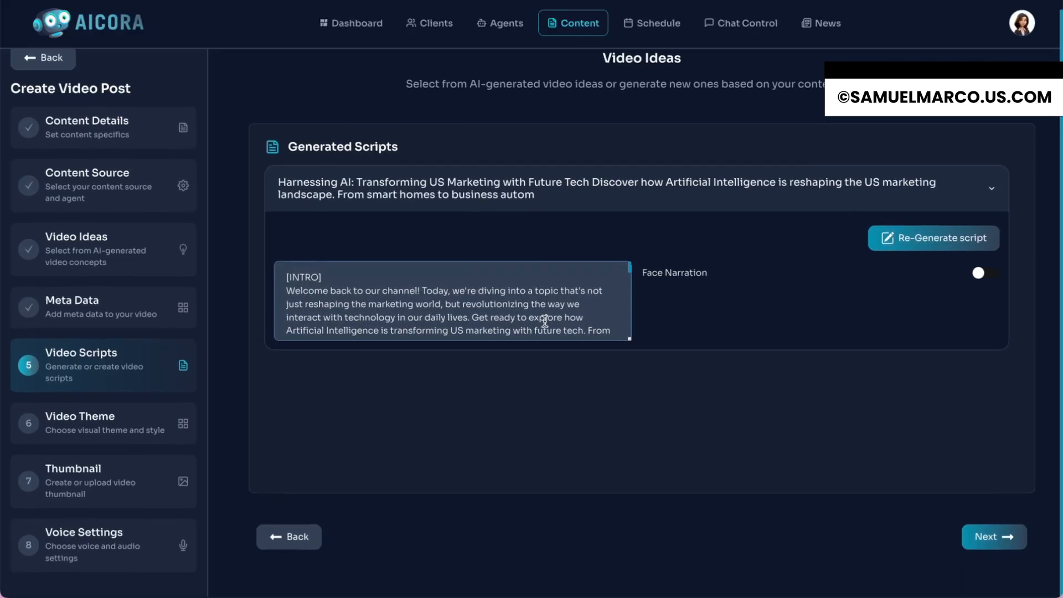
scroll(551, 315, down, 4)
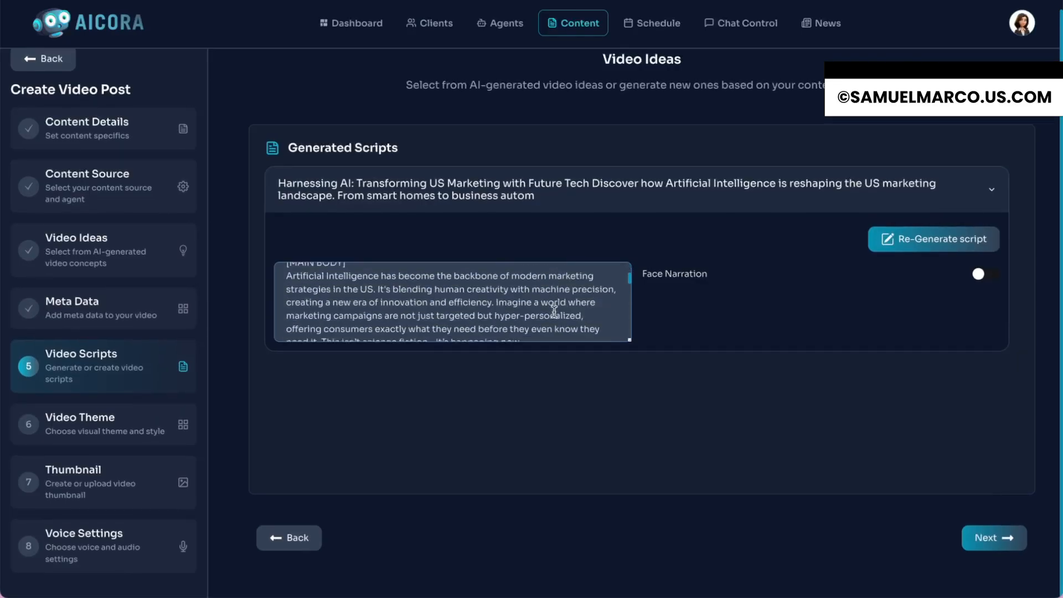
scroll(554, 312, down, 2)
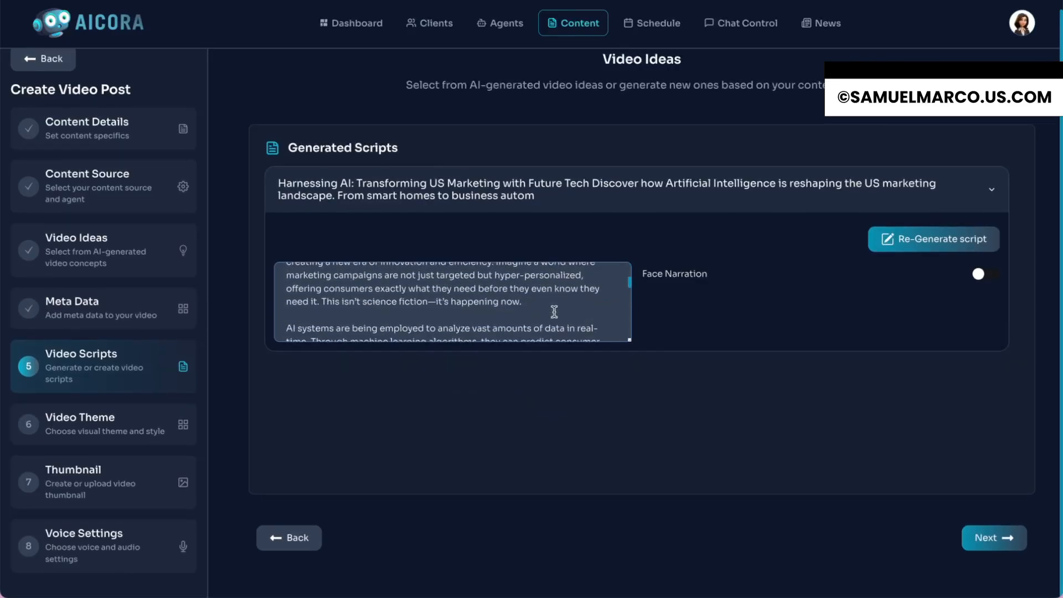
scroll(554, 312, down, 3)
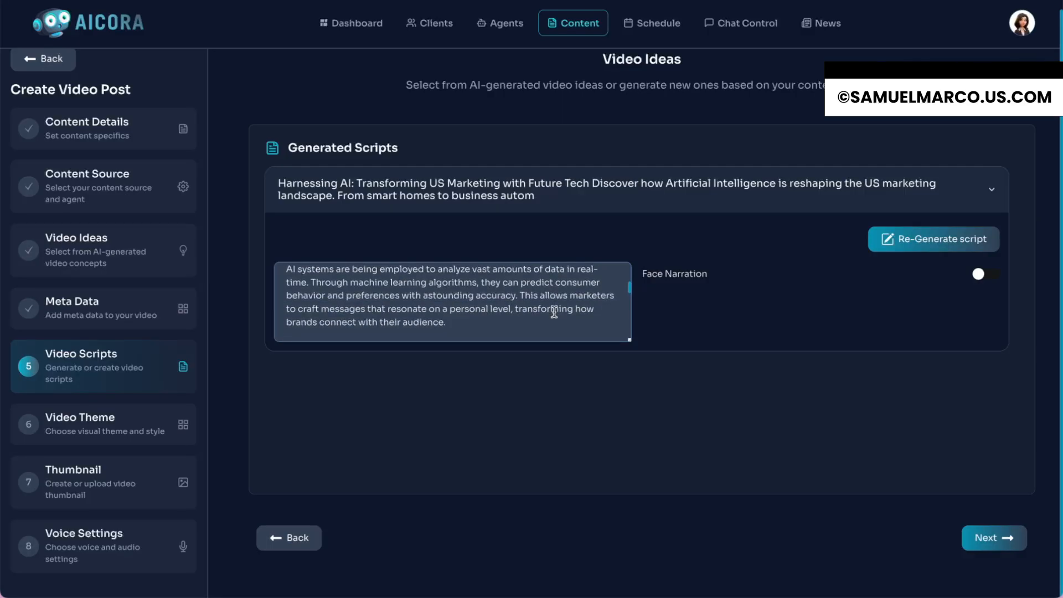
scroll(554, 312, down, 6)
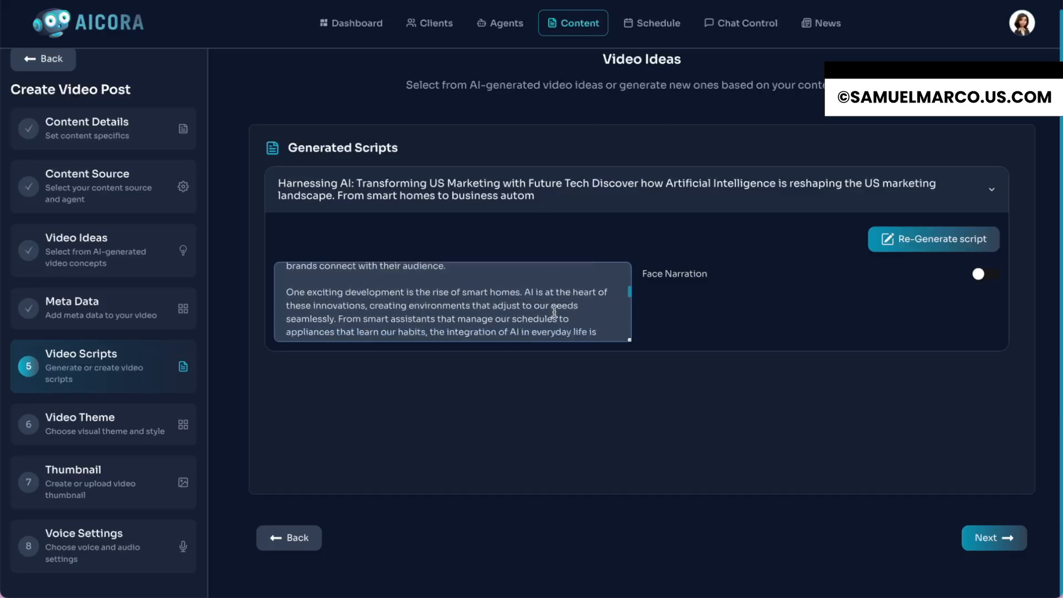
scroll(554, 312, up, 8)
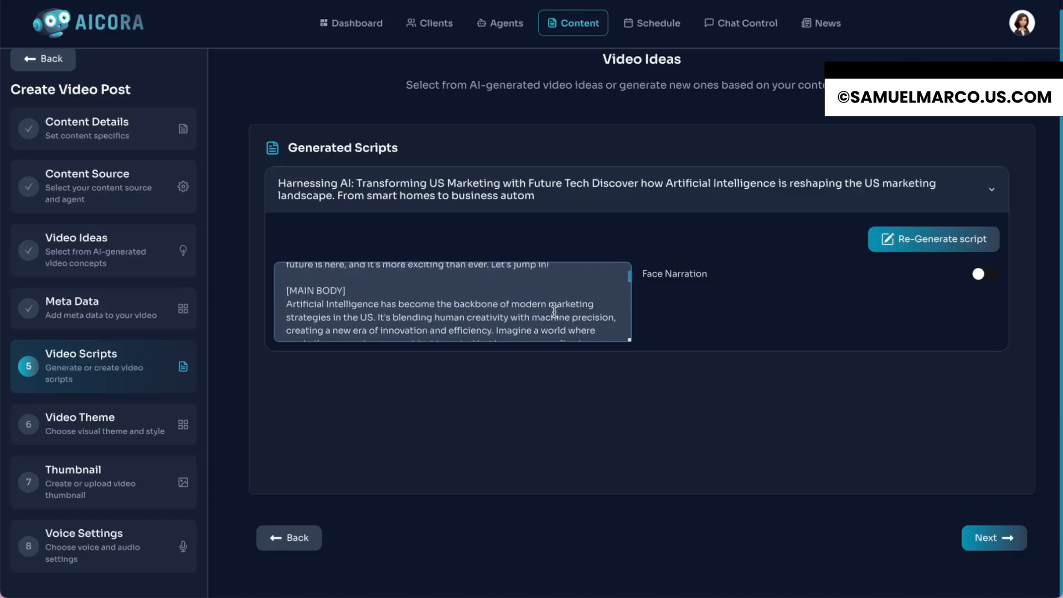
scroll(554, 312, up, 3)
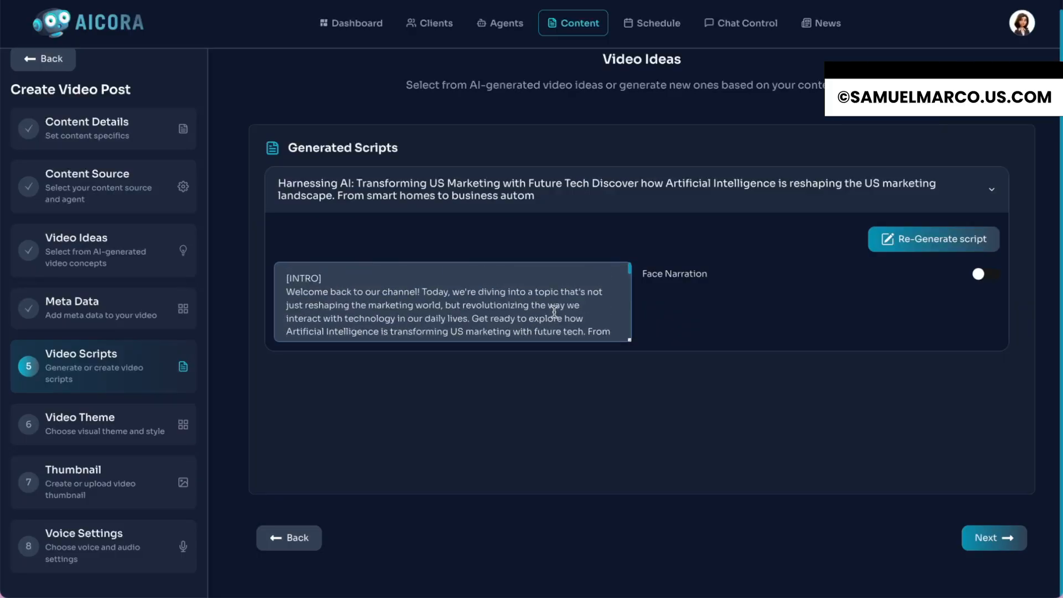
scroll(554, 313, down, 2)
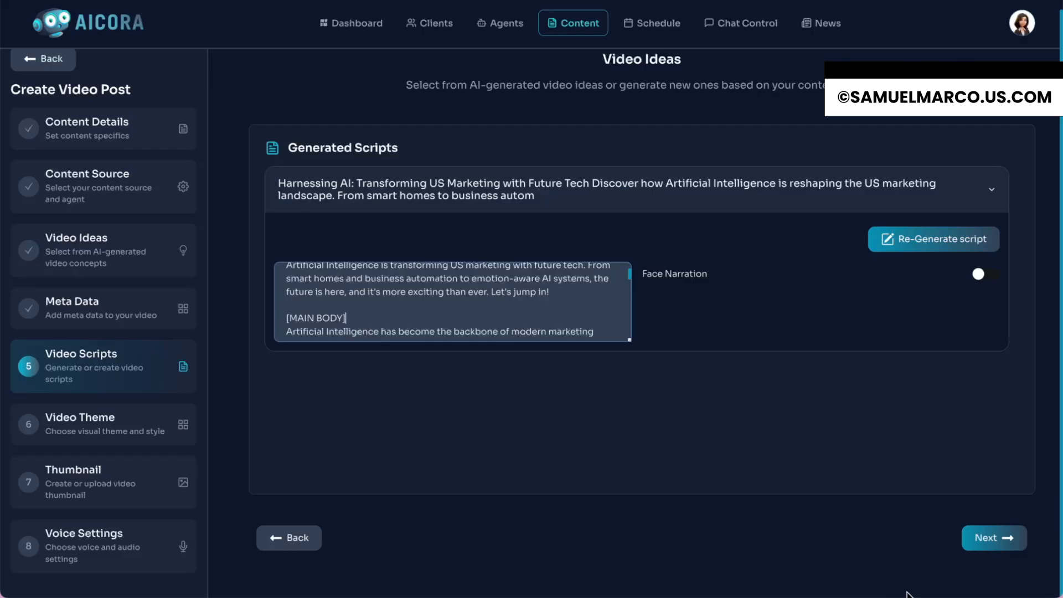
click(987, 547)
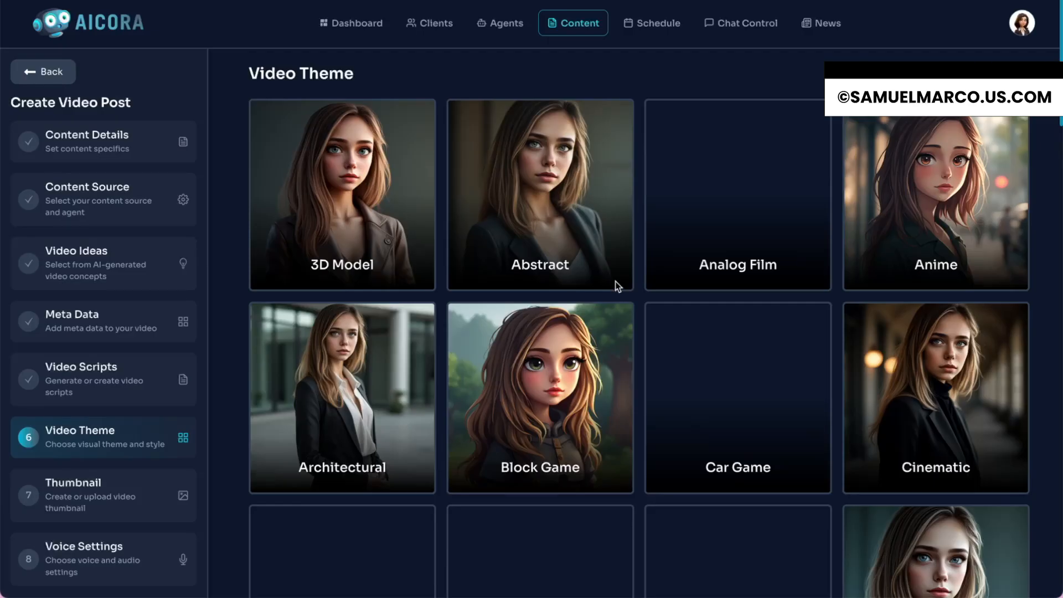
- Look through the available video themes, from 3D Model to Watercolor, and complete the Video Theme stage
scroll(598, 376, down, 2)
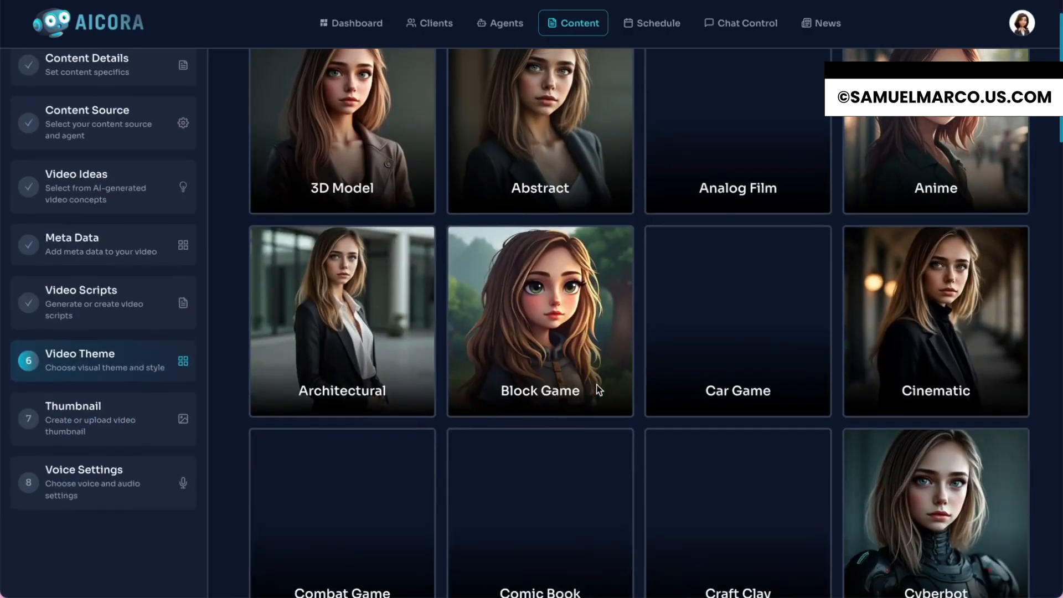
scroll(599, 389, down, 1)
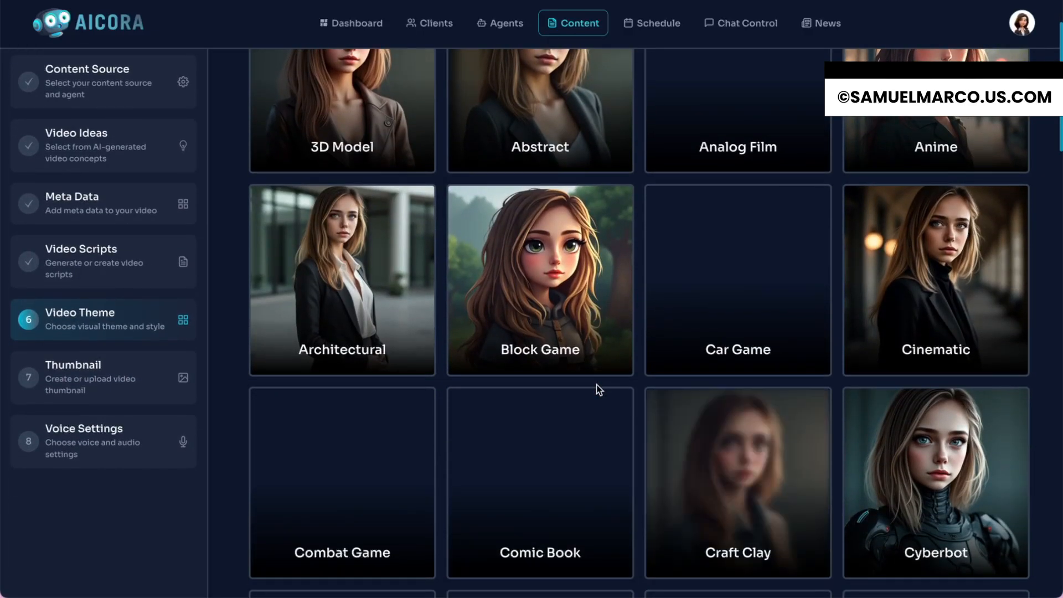
scroll(421, 355, up, 2)
scroll(421, 356, up, 2)
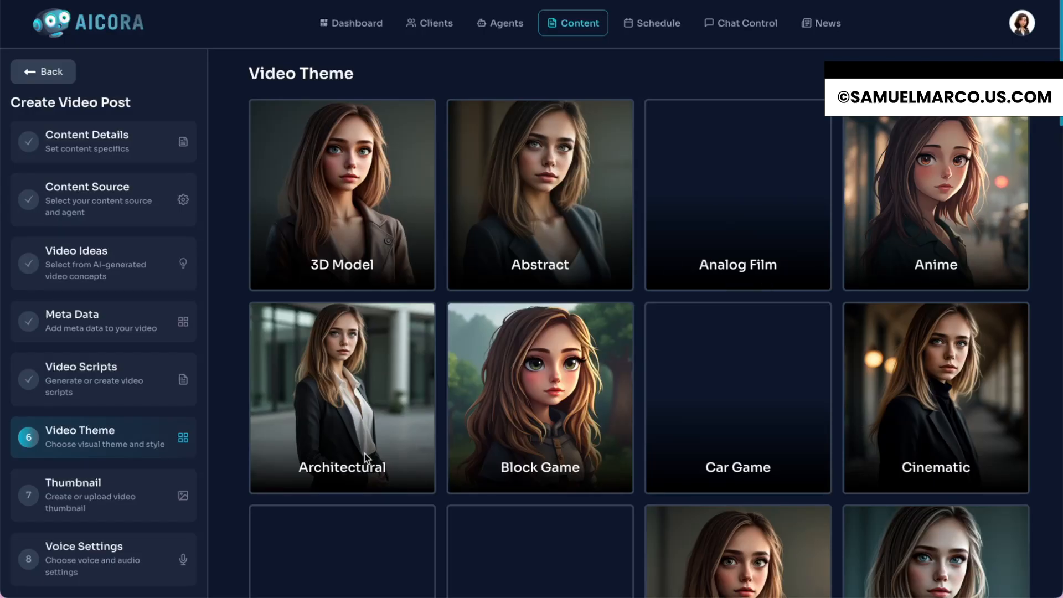
scroll(539, 453, down, 15)
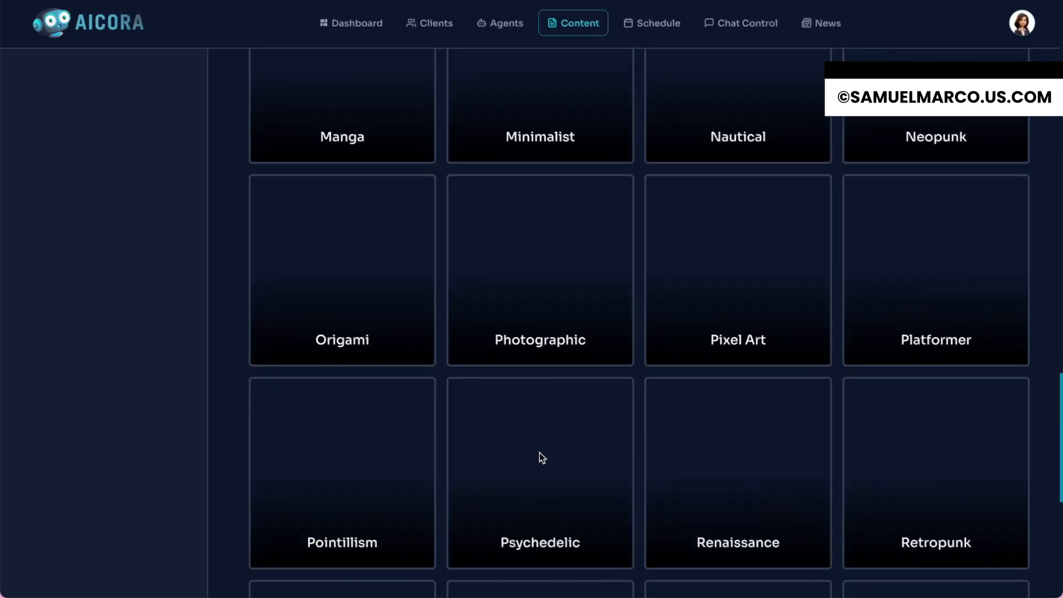
scroll(539, 452, up, 20)
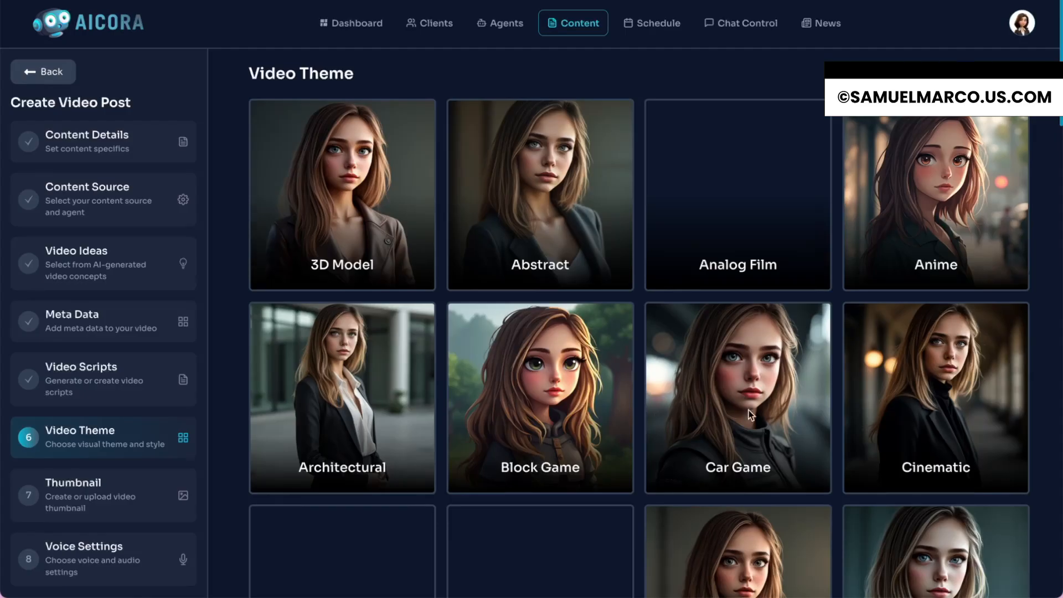
scroll(750, 415, down, 2)
scroll(749, 415, up, 1)
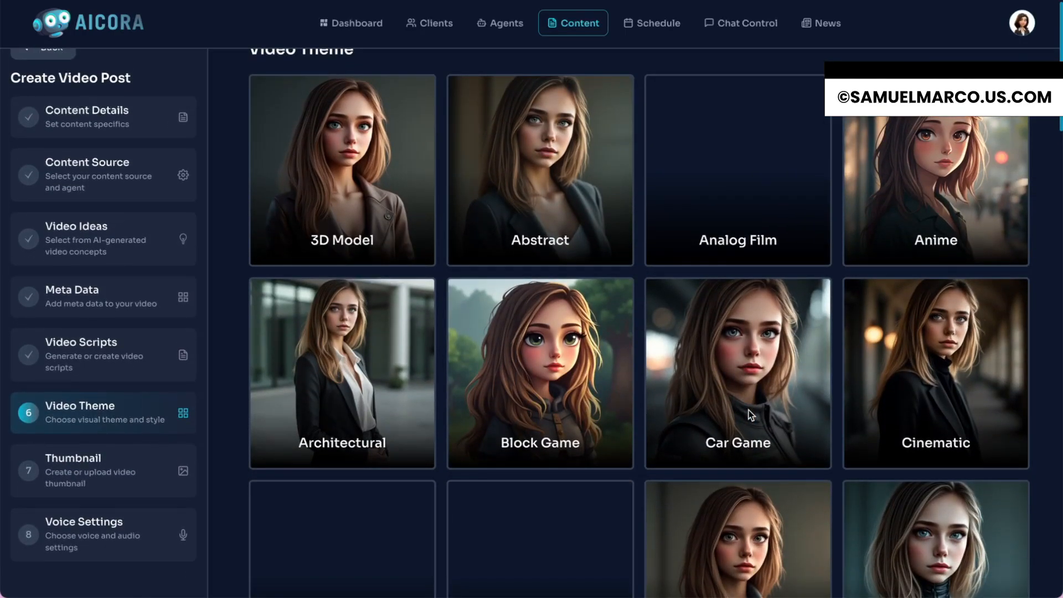
scroll(832, 311, down, 2)
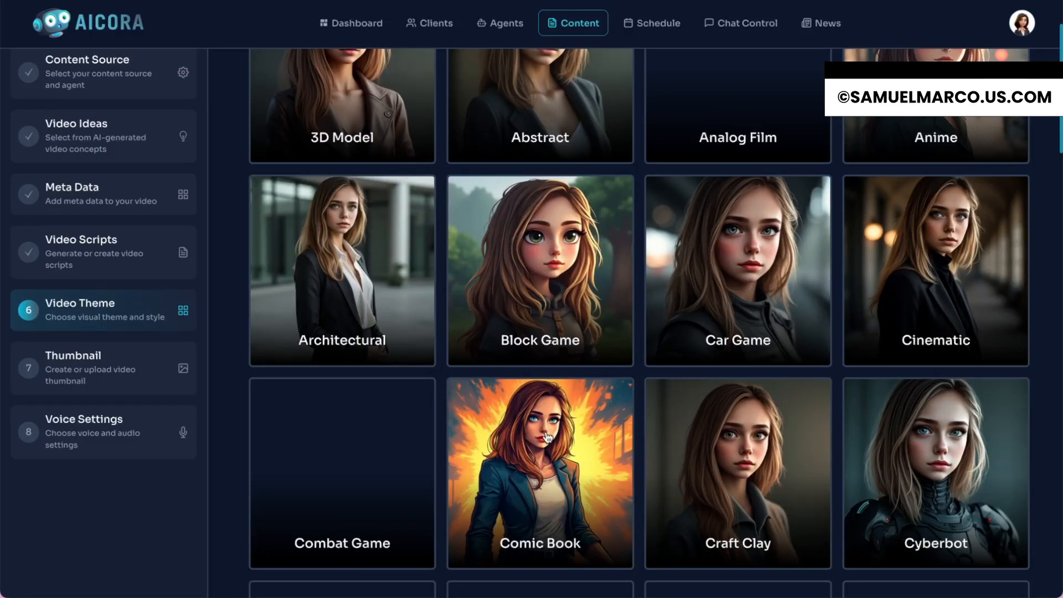
scroll(550, 429, down, 2)
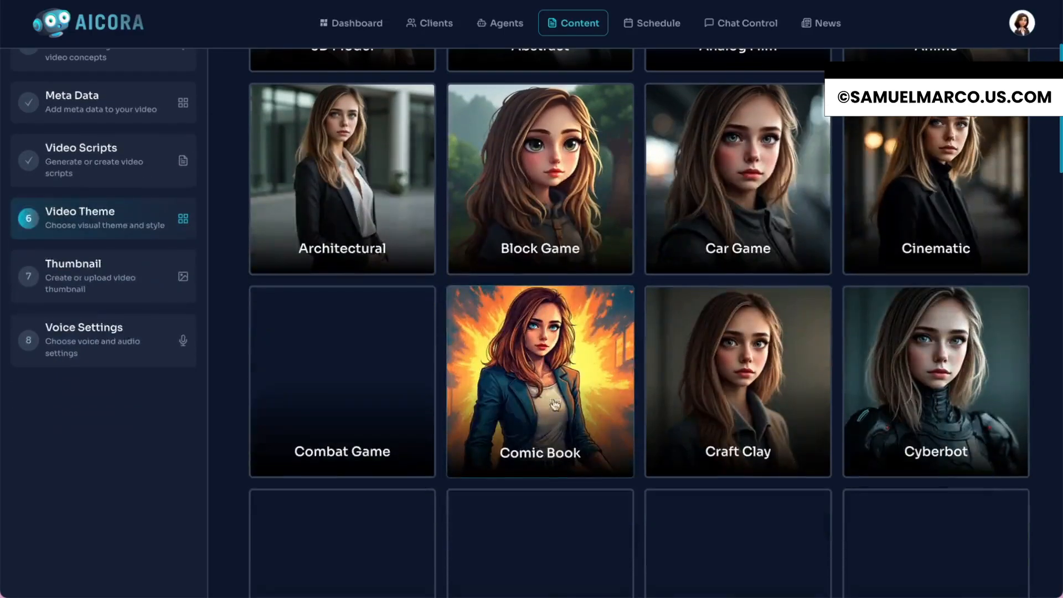
scroll(555, 399, down, 20)
scroll(651, 455, down, 5)
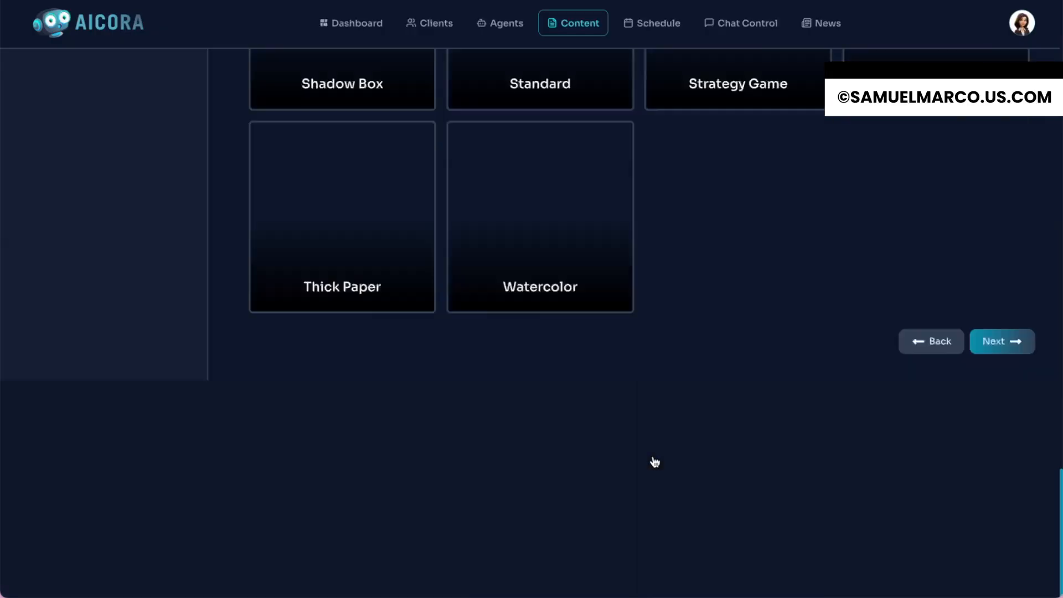
click(993, 560)
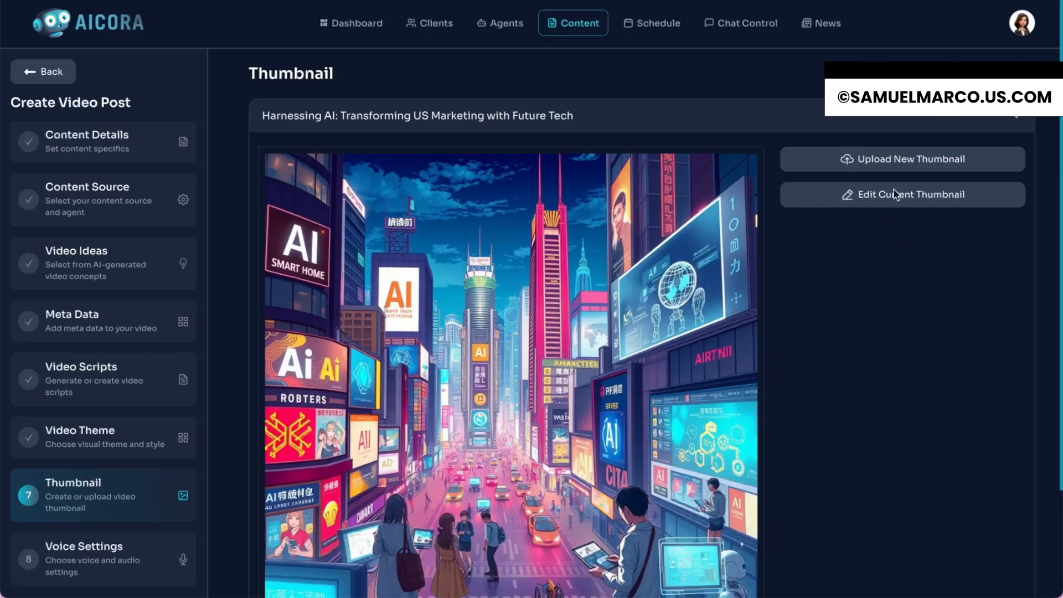
- Open the current video thumbnail for editing and examine the editor's image, text, icon, shape and border options
click(916, 203)
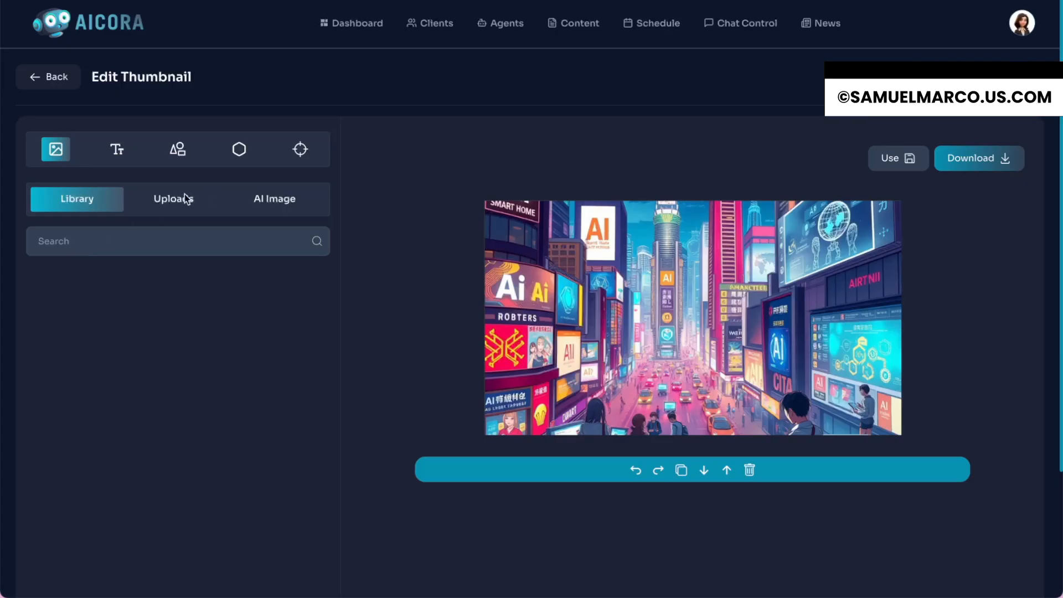
click(185, 200)
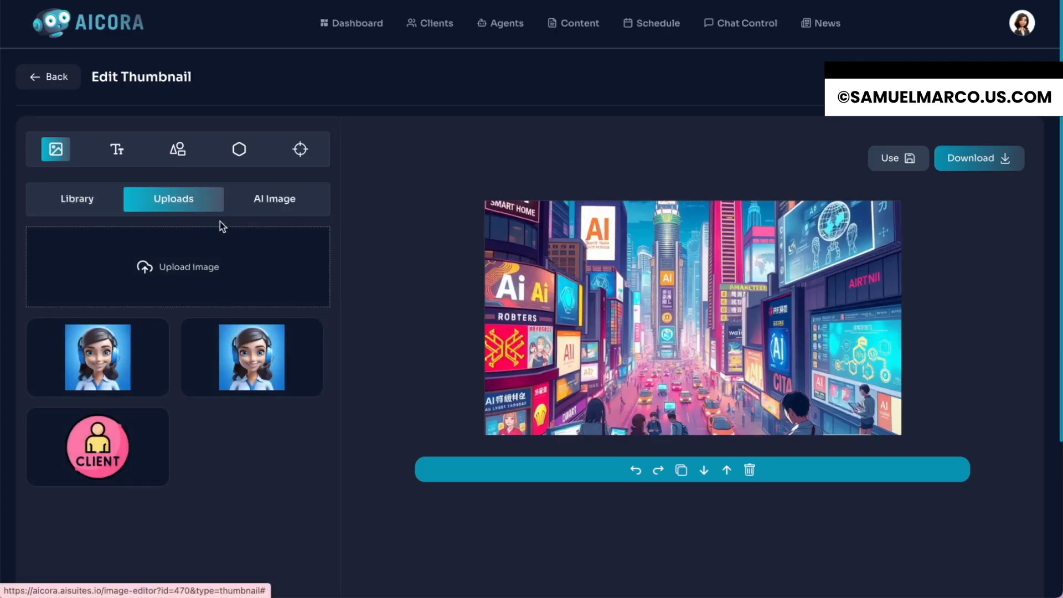
click(275, 212)
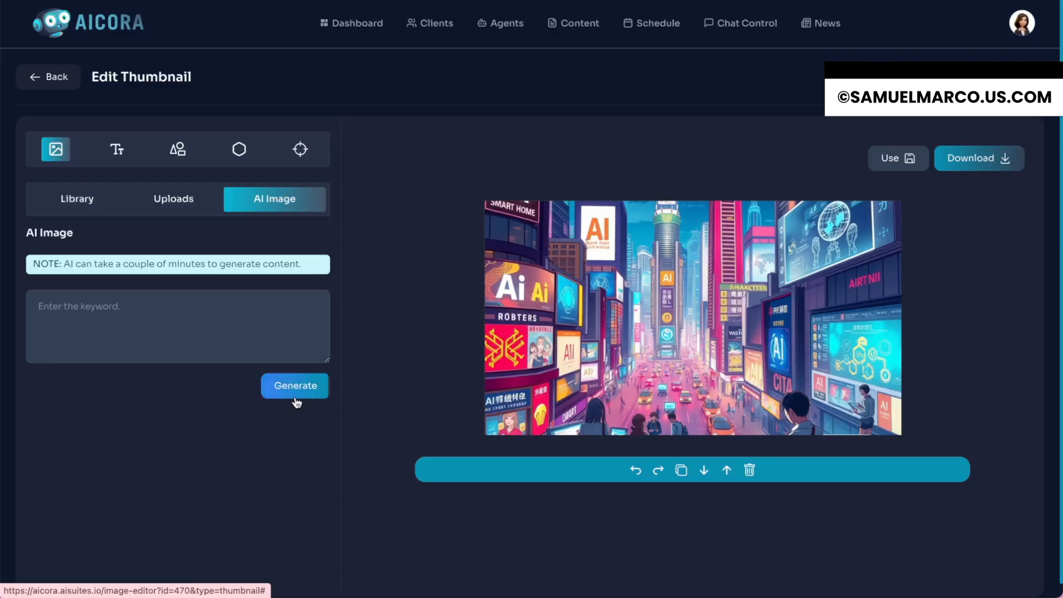
click(124, 160)
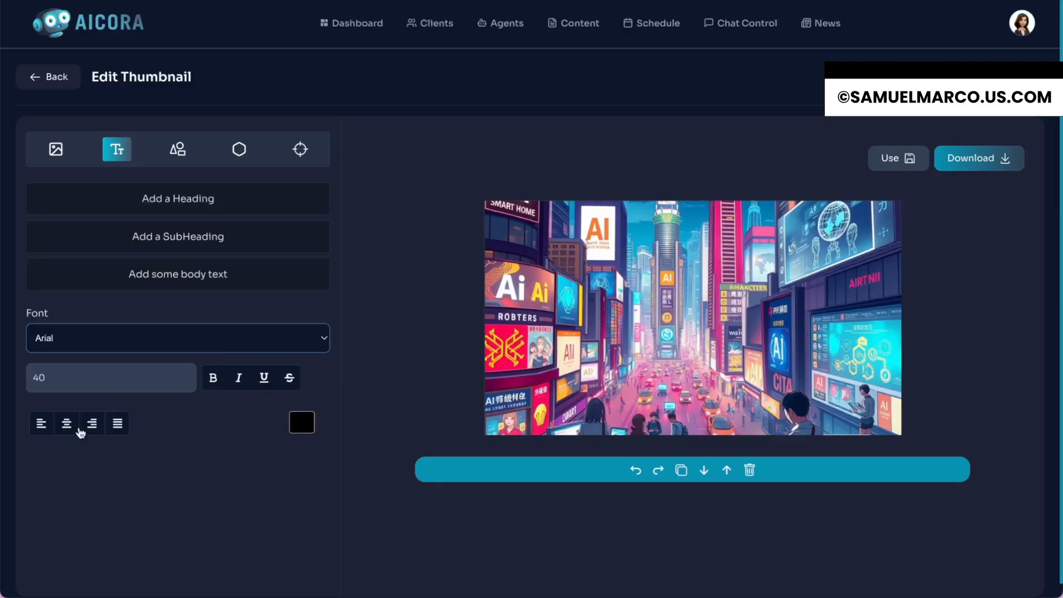
click(170, 155)
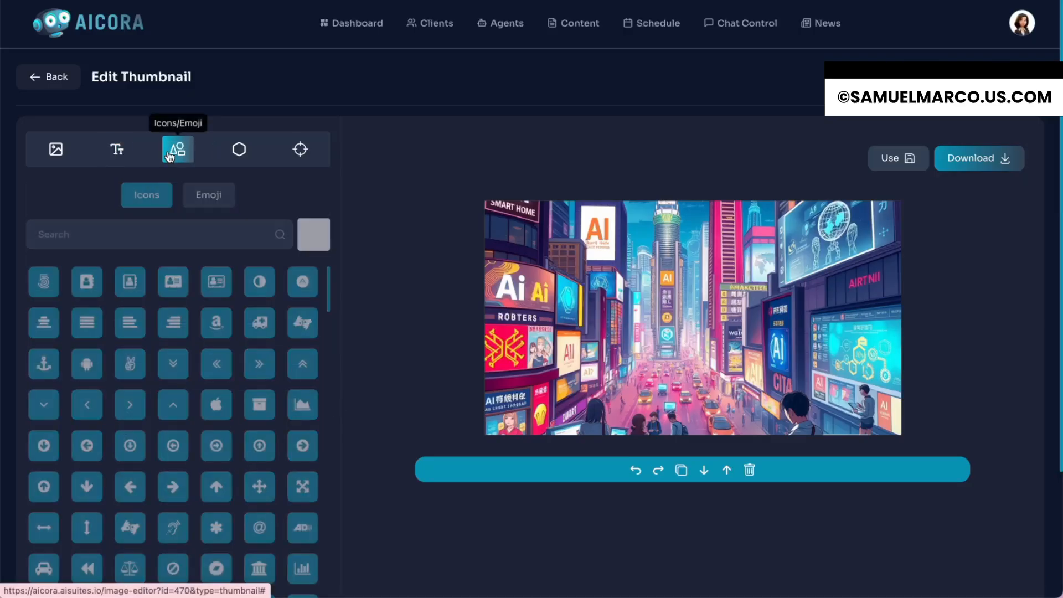
click(241, 151)
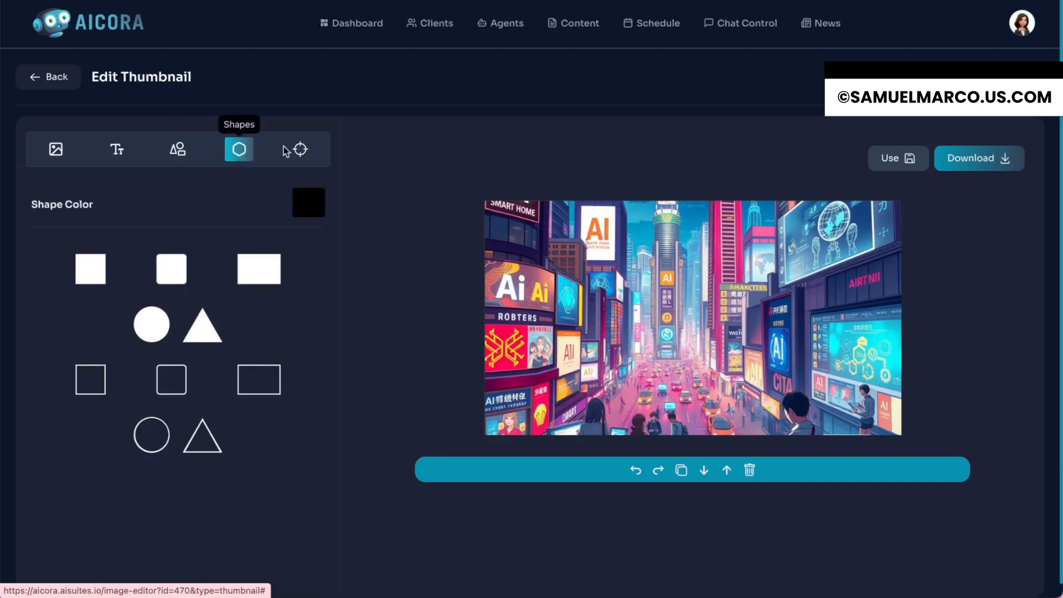
click(302, 150)
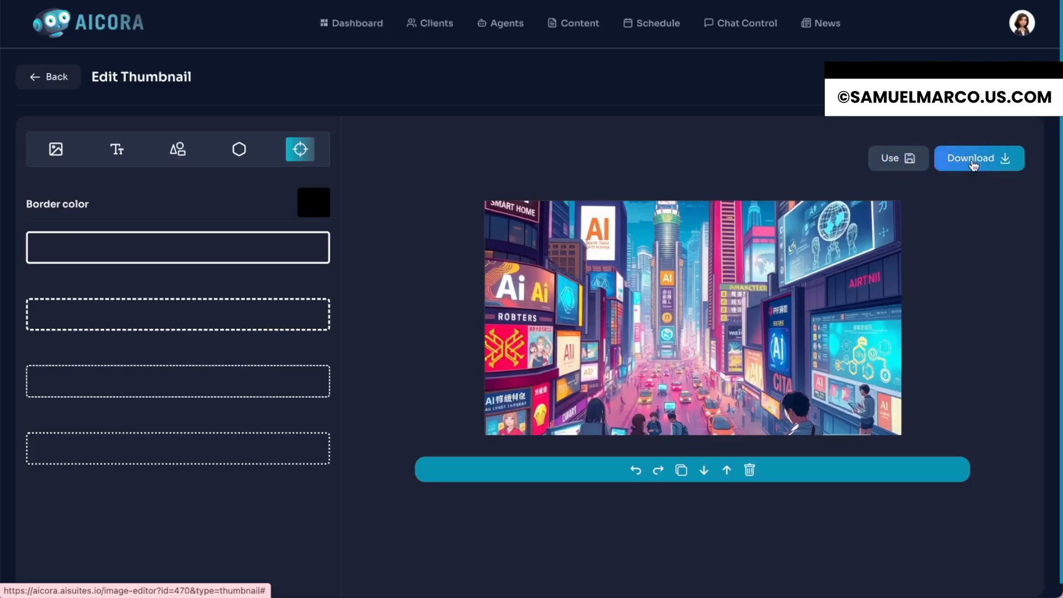
- Leave the thumbnail editor, review the current video thumbnail, and complete the Thumbnail stage
click(49, 77)
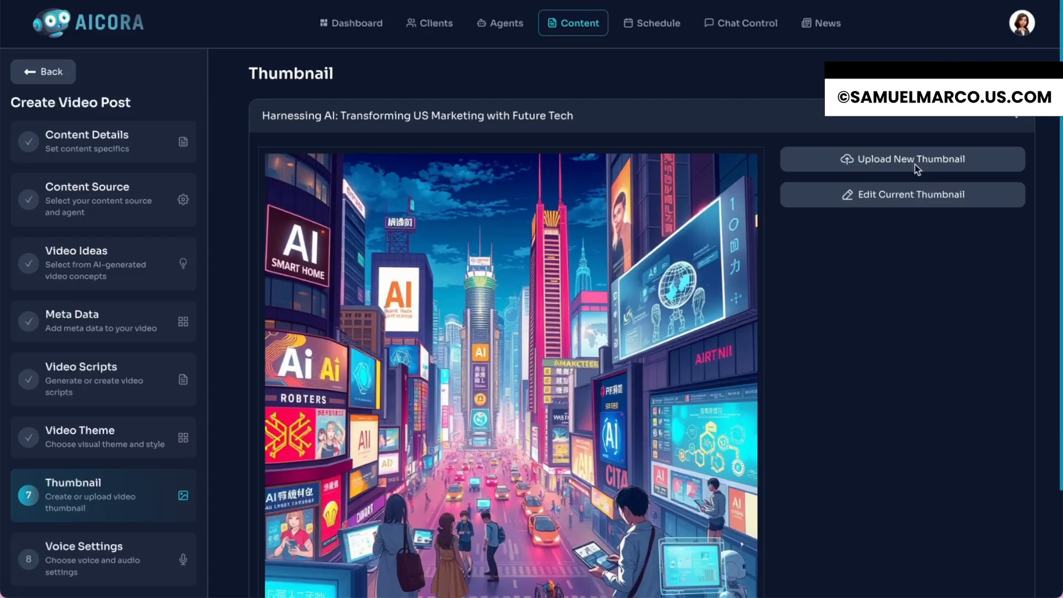
scroll(907, 364, down, 5)
scroll(908, 363, up, 3)
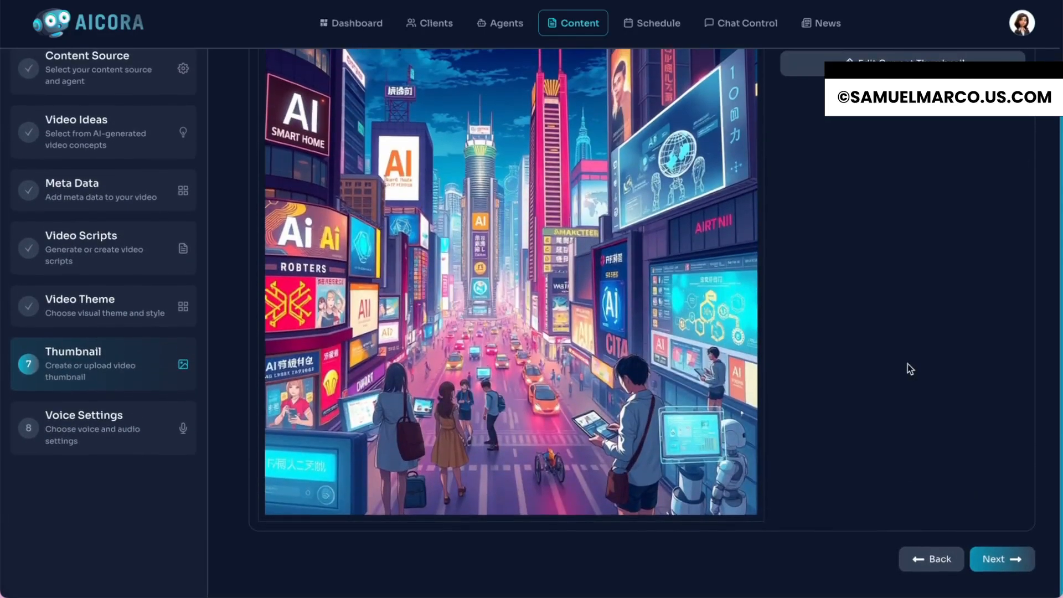
click(998, 564)
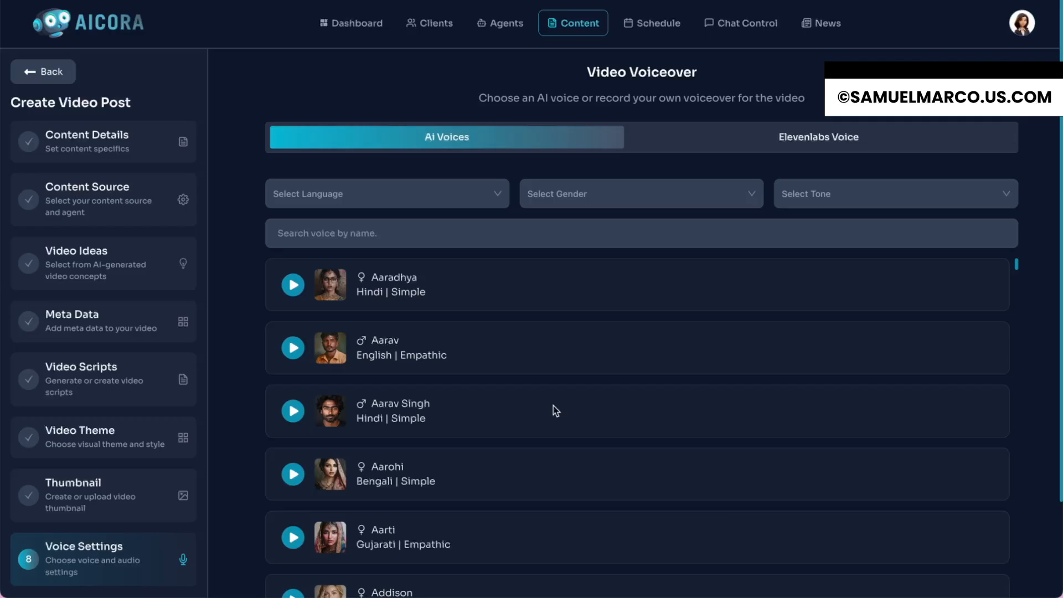
- Filter the AI voices by English language, Female gender and Simple tone
scroll(616, 426, down, 1)
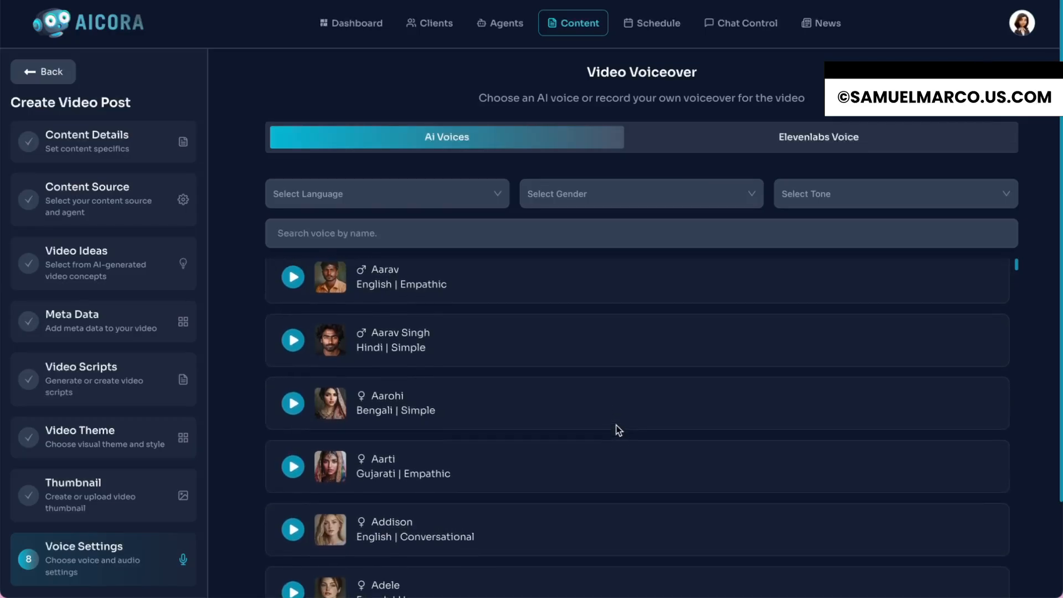
scroll(616, 427, up, 1)
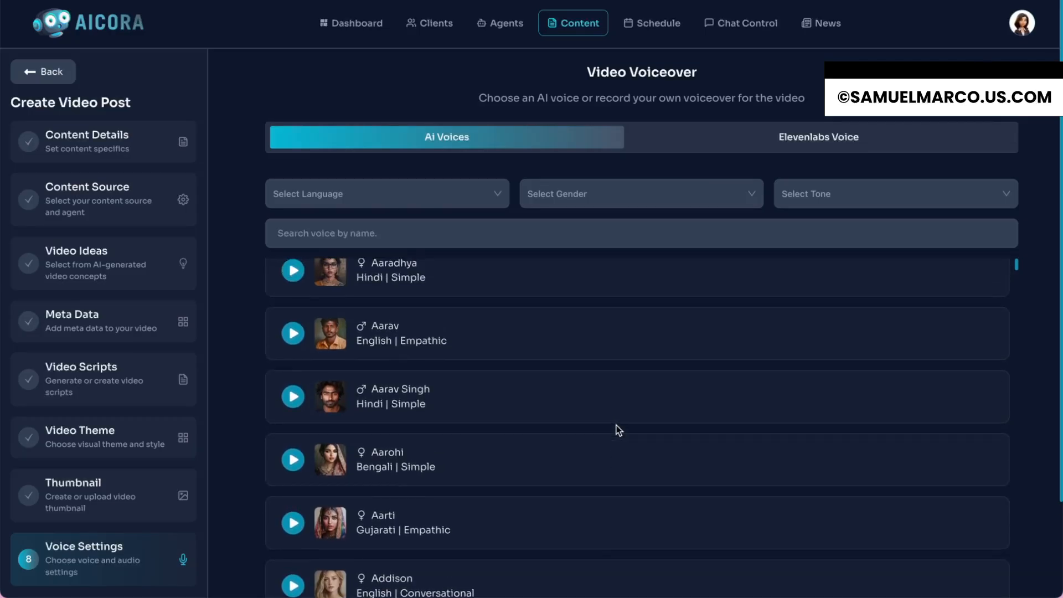
click(433, 193)
scroll(422, 318, down, 5)
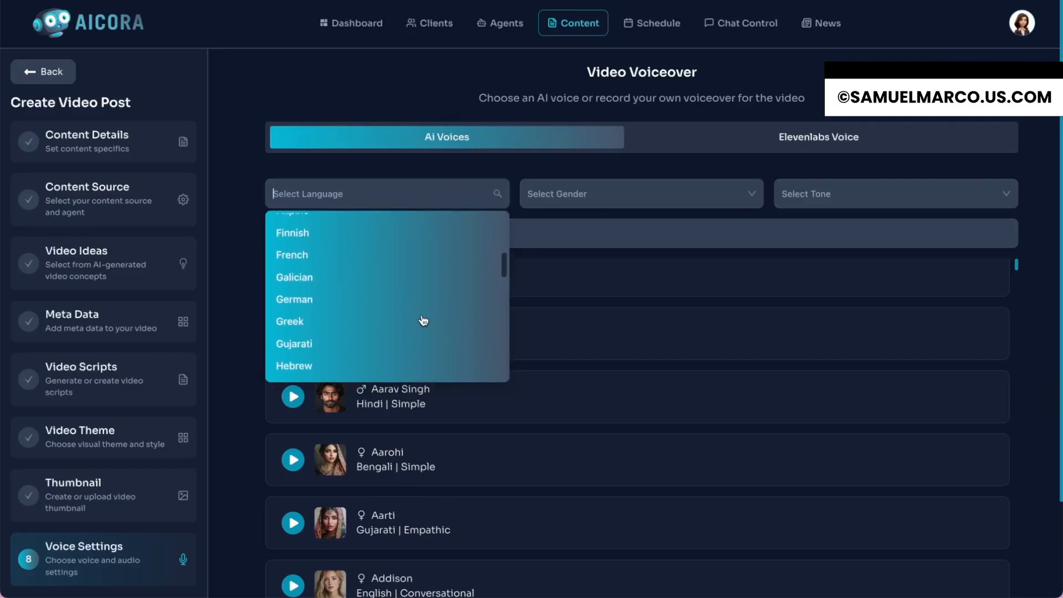
click(394, 230)
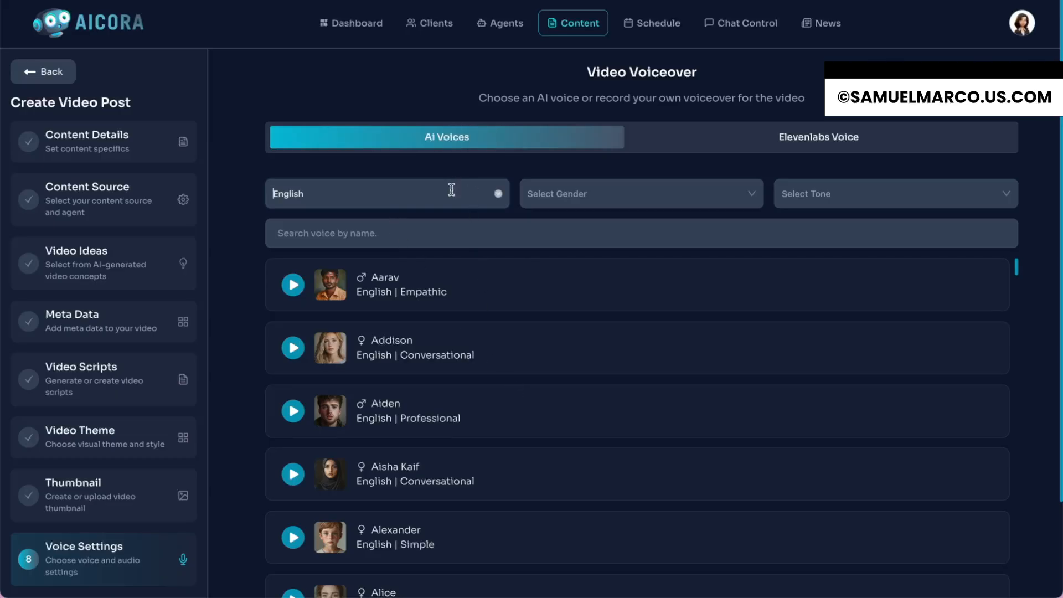
click(611, 194)
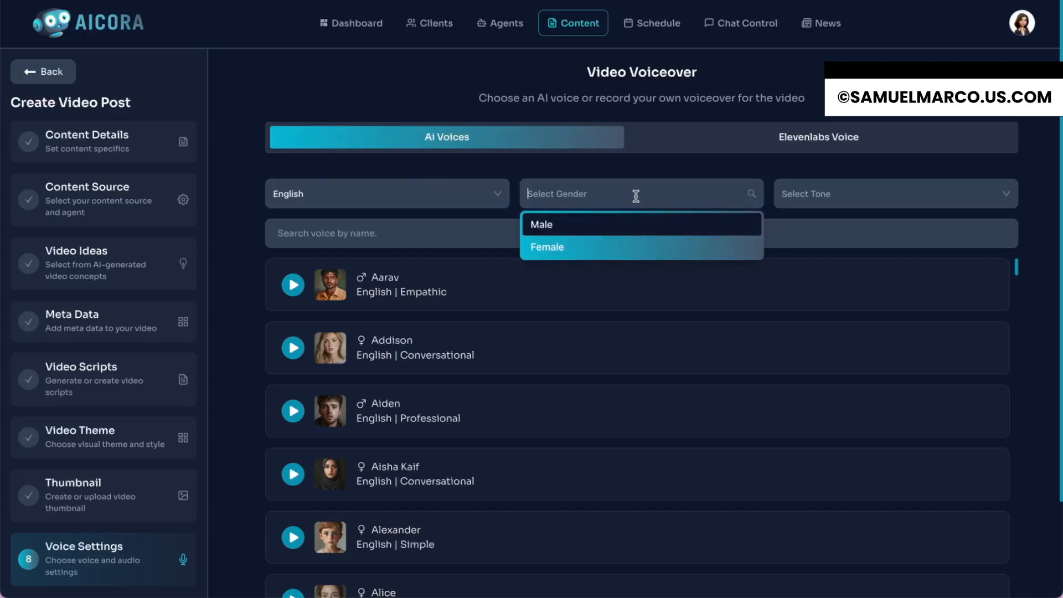
click(645, 245)
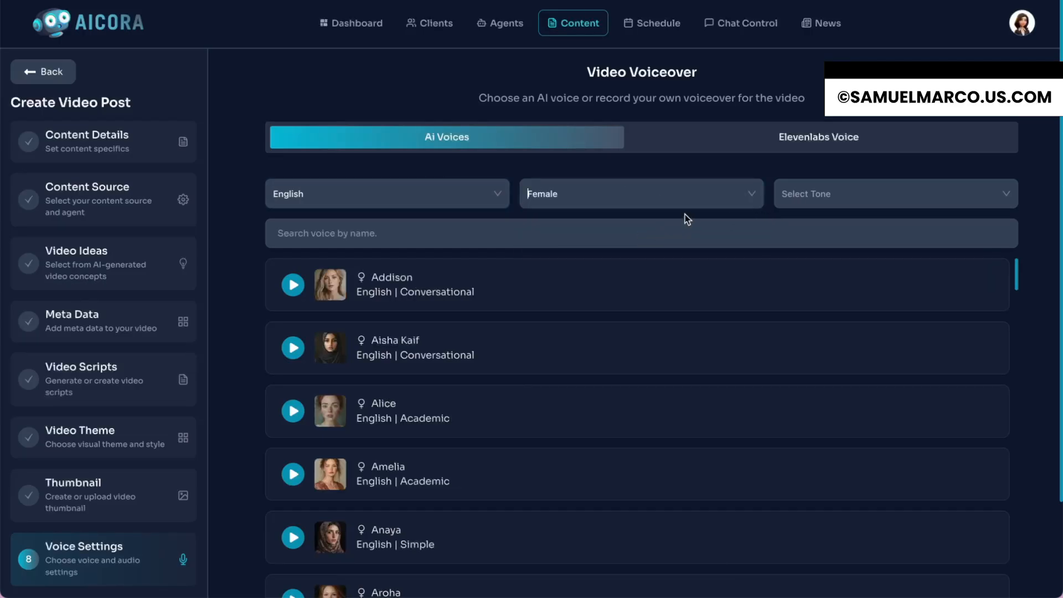
click(826, 191)
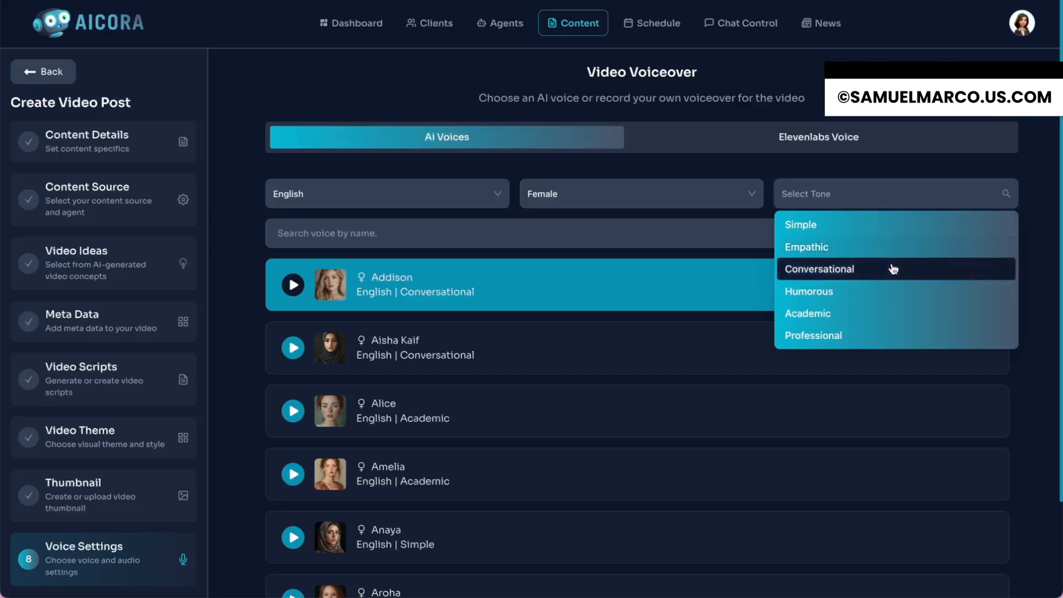
scroll(879, 289, down, 1)
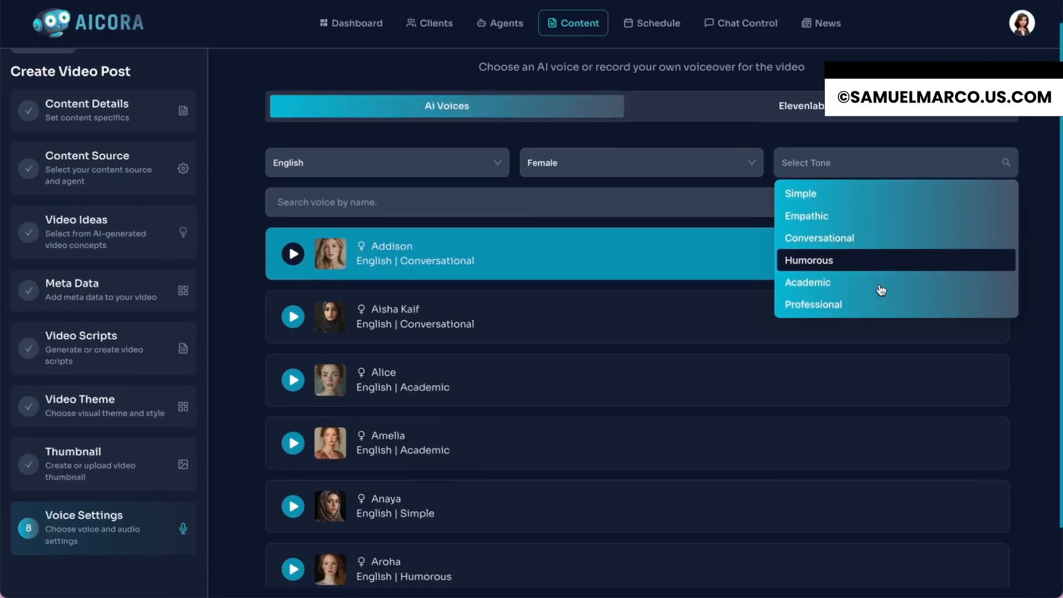
click(895, 194)
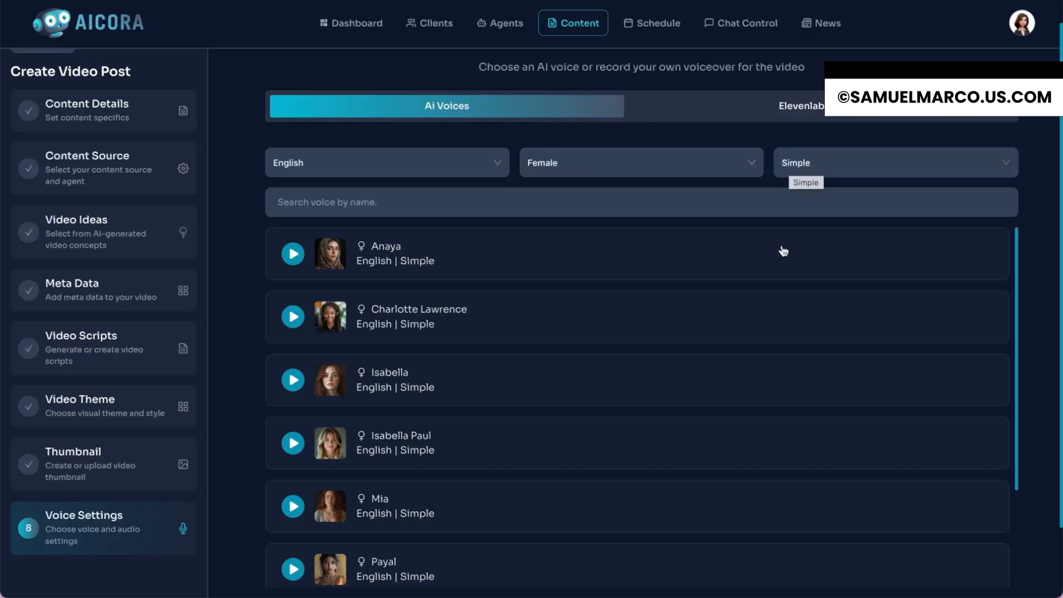
- Look through the filtered list of English female voices with a Simple tone
scroll(781, 249, up, 1)
scroll(609, 346, down, 3)
scroll(610, 348, down, 2)
scroll(610, 348, up, 5)
scroll(611, 349, down, 3)
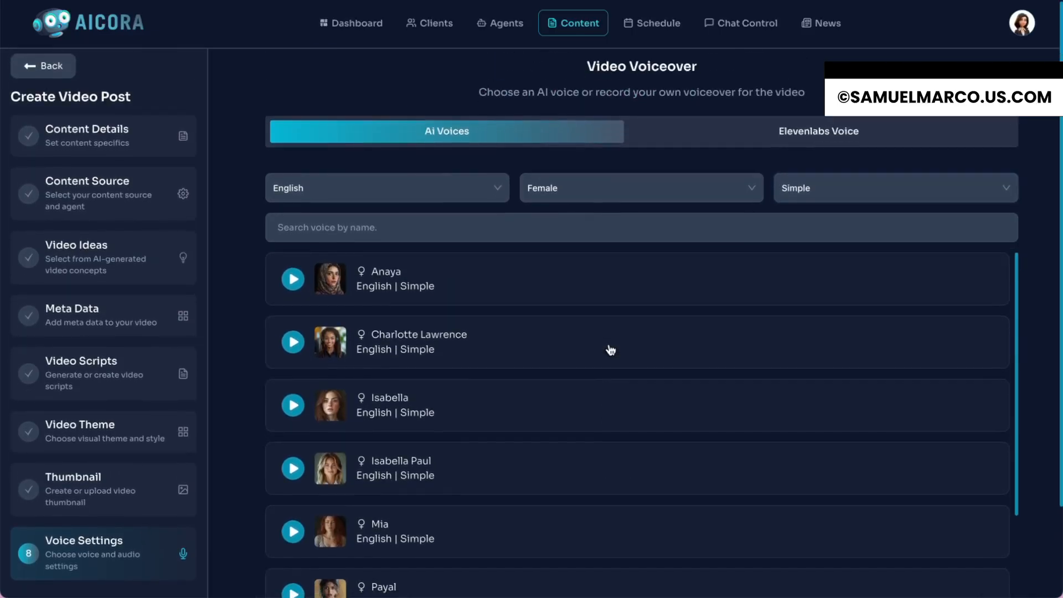
scroll(611, 349, up, 3)
scroll(611, 348, down, 5)
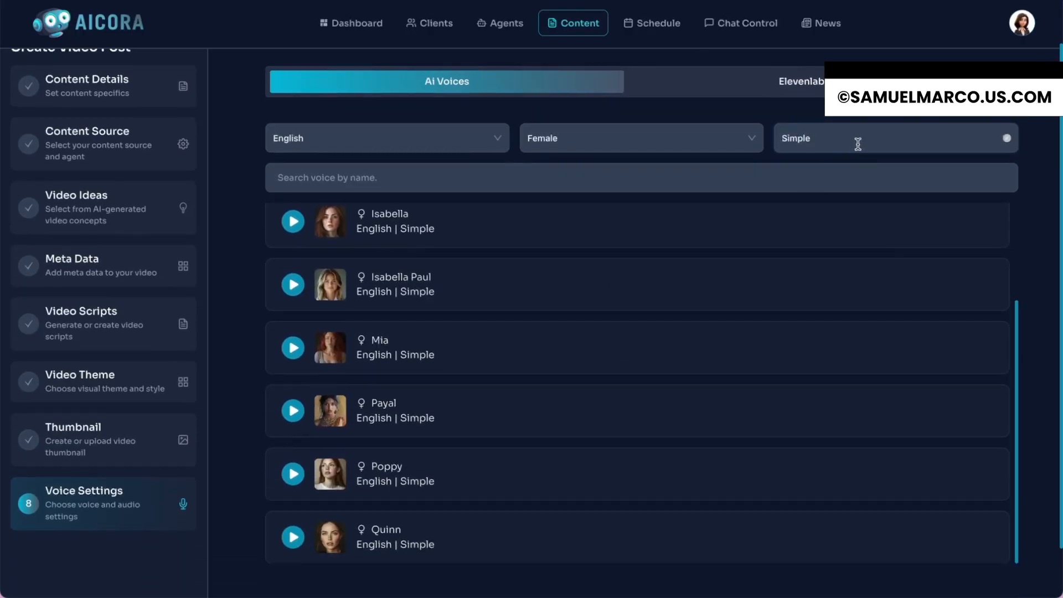
scroll(652, 477, up, 3)
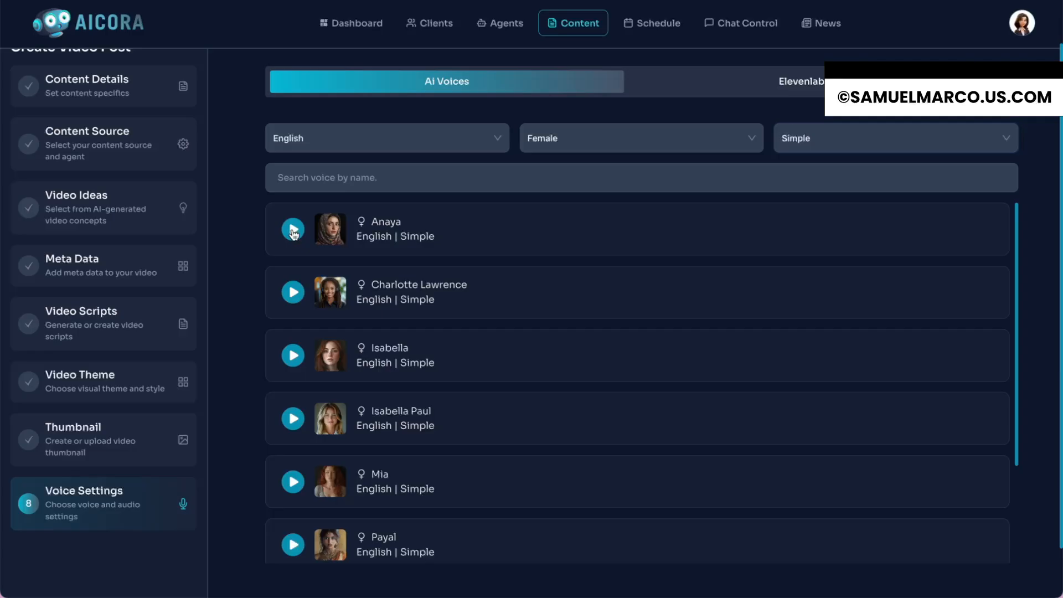
scroll(541, 369, down, 1)
scroll(541, 370, up, 1)
- Select the Anaya voice for the voiceover and create the video campaign with Stock Image as its media type
click(648, 246)
scroll(647, 245, down, 3)
scroll(819, 498, down, 1)
click(985, 562)
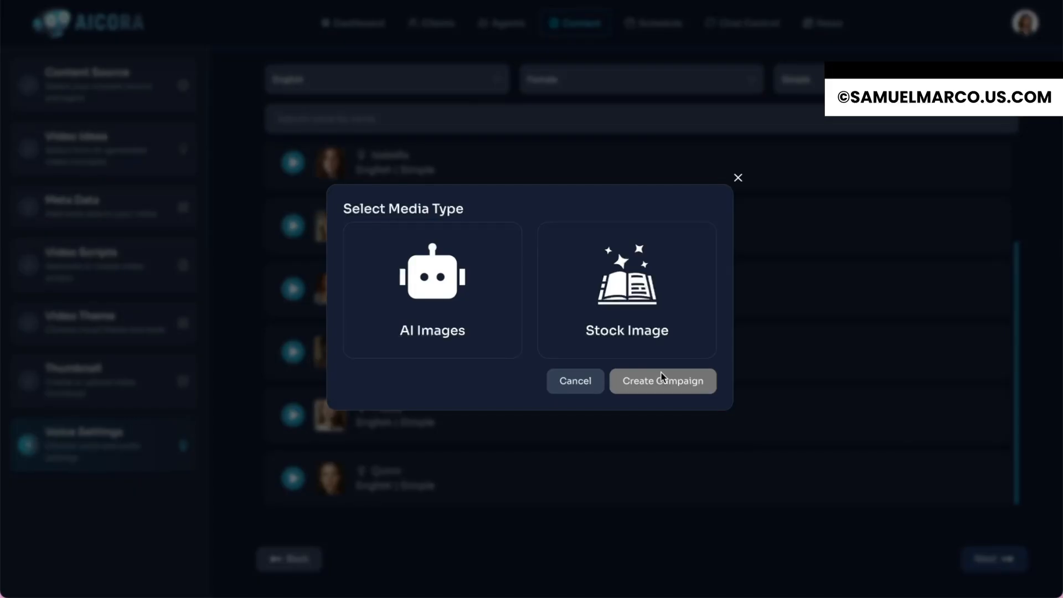
click(632, 327)
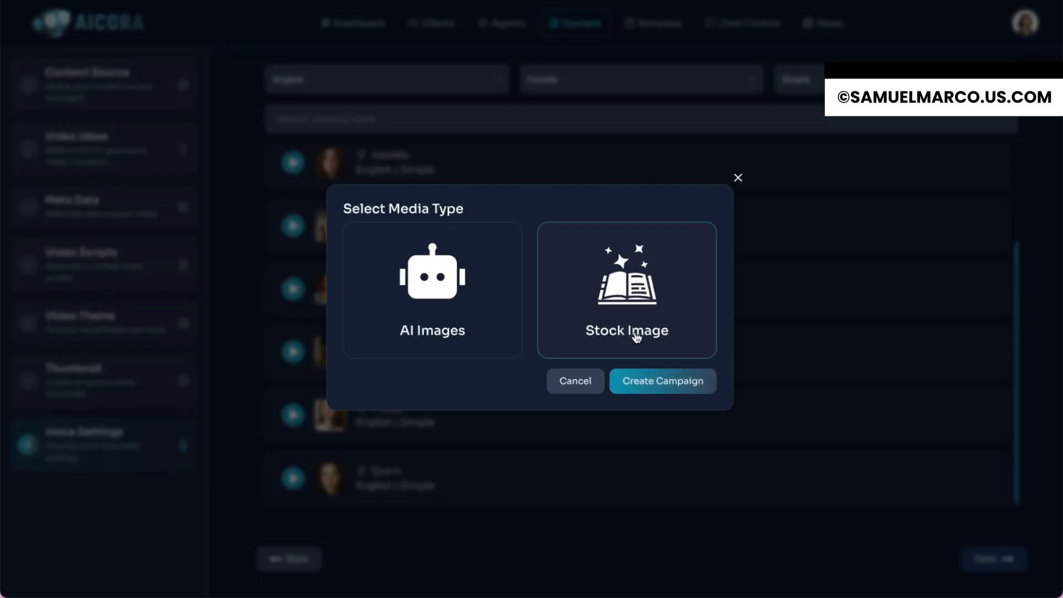
click(630, 383)
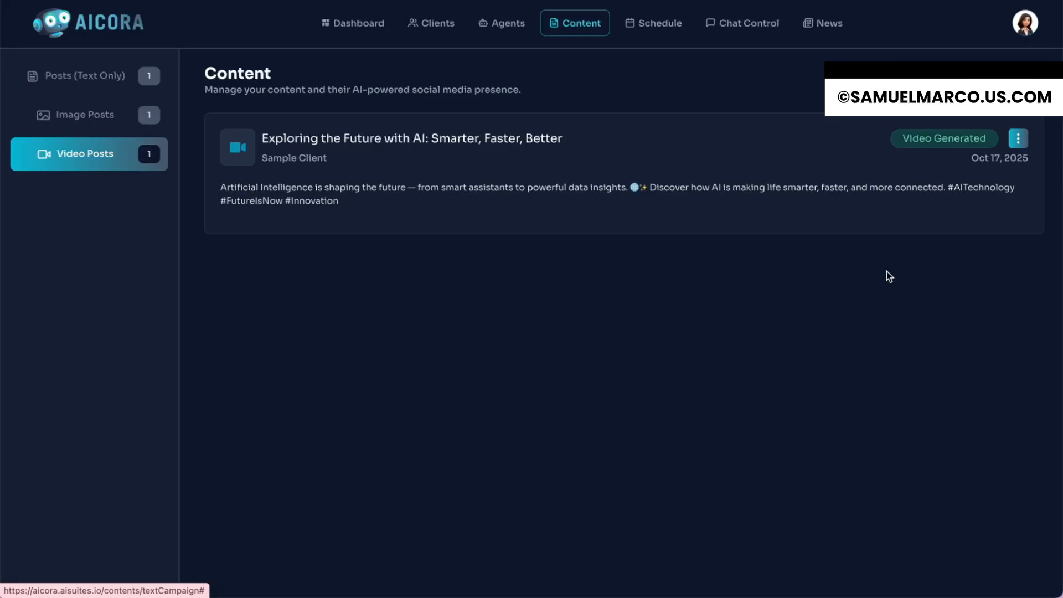
- Open the content calendar and examine the October 2025 month view for its scheduled posts
click(1030, 28)
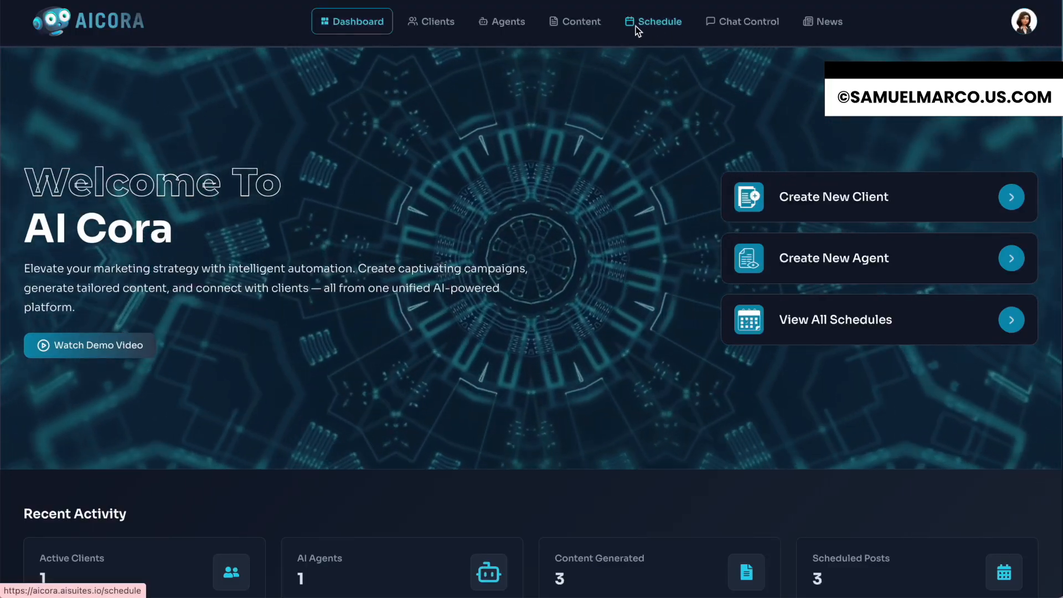
click(643, 25)
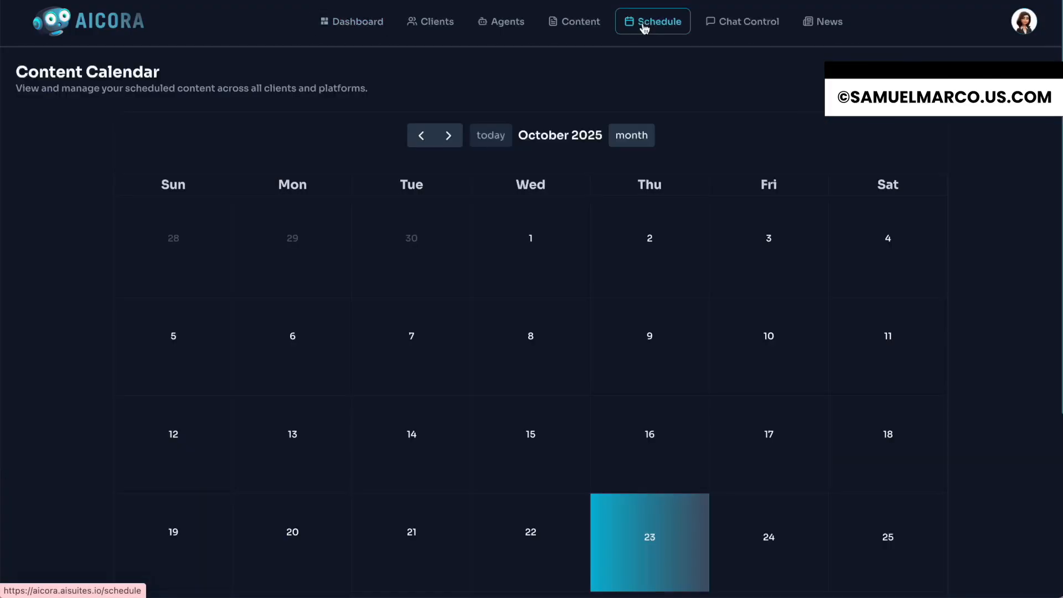
scroll(582, 304, down, 2)
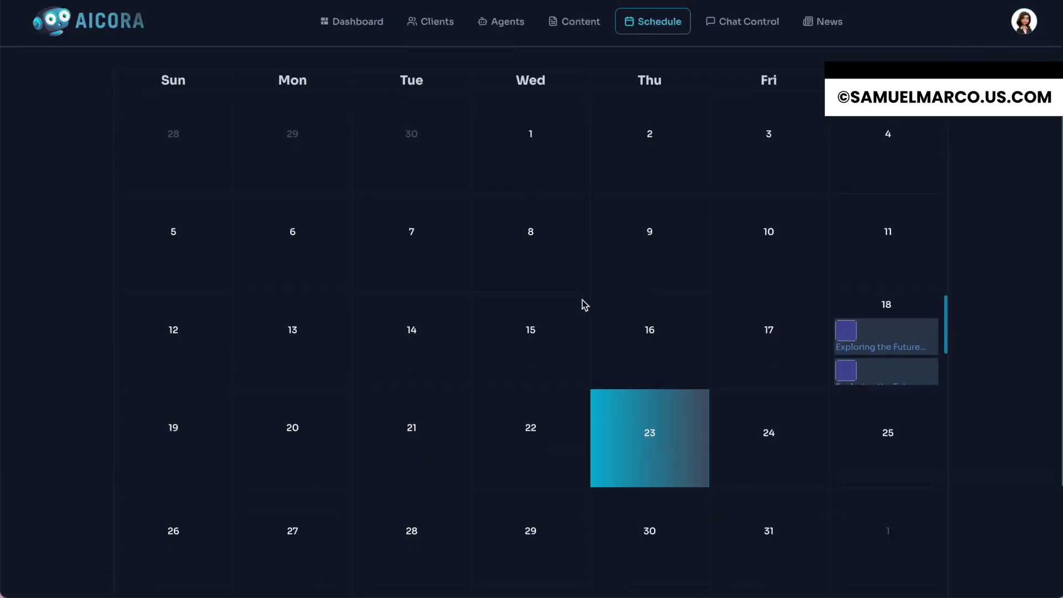
scroll(582, 305, up, 2)
scroll(582, 305, down, 2)
scroll(585, 304, down, 1)
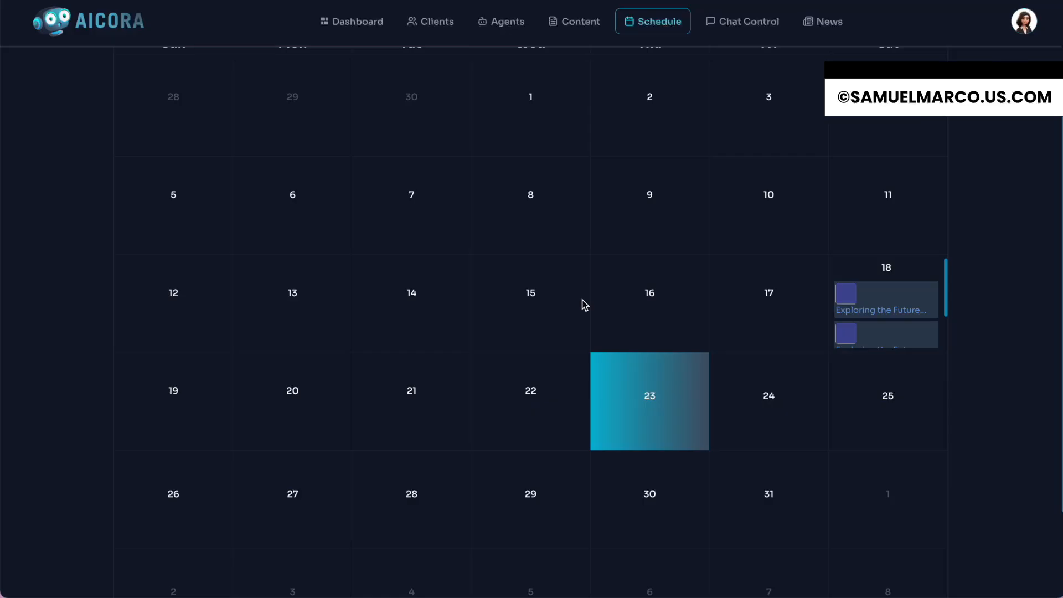
scroll(584, 304, up, 1)
scroll(584, 304, down, 1)
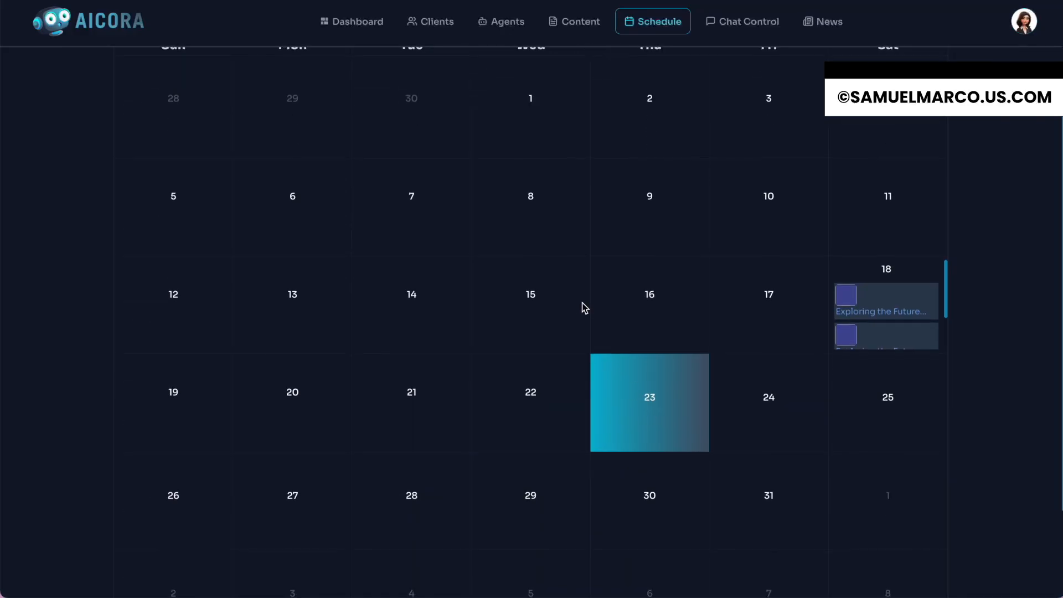
scroll(584, 308, down, 1)
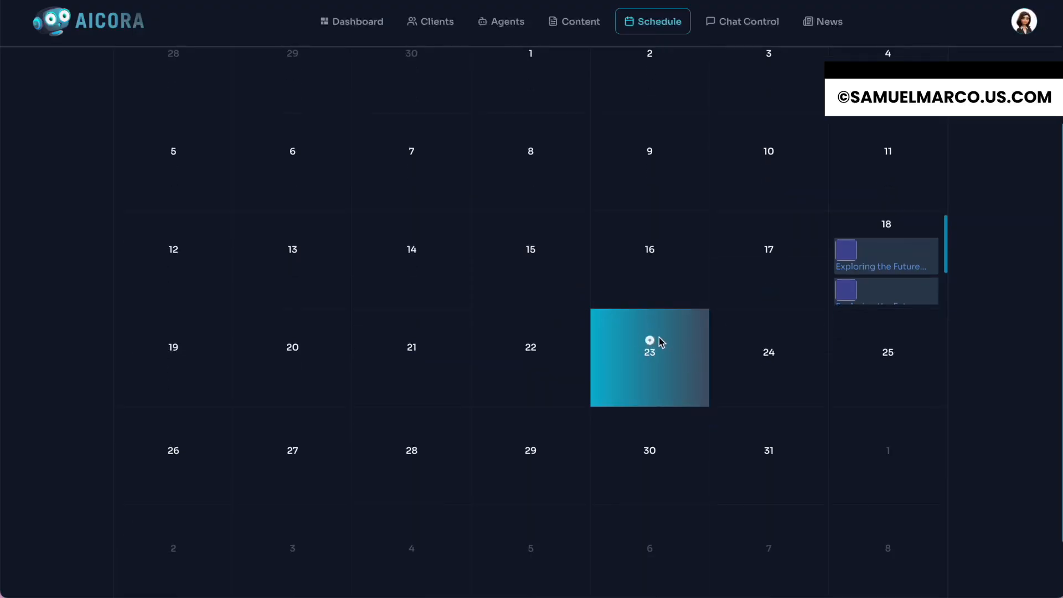
scroll(659, 338, up, 2)
scroll(659, 337, down, 1)
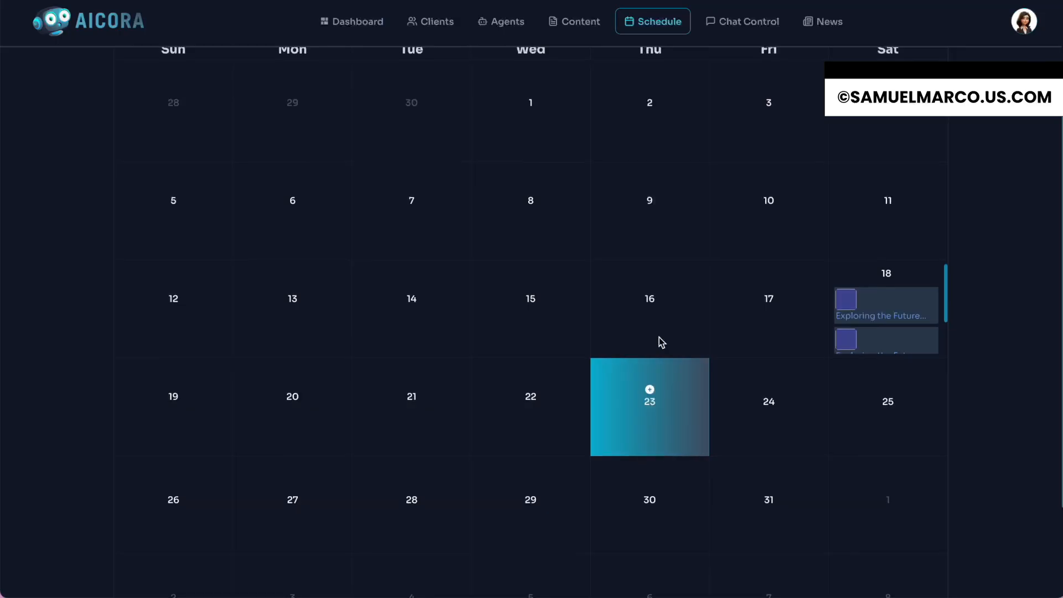
- Start scheduling a post for October 24, choosing Sample Client and Sample Agent
click(769, 390)
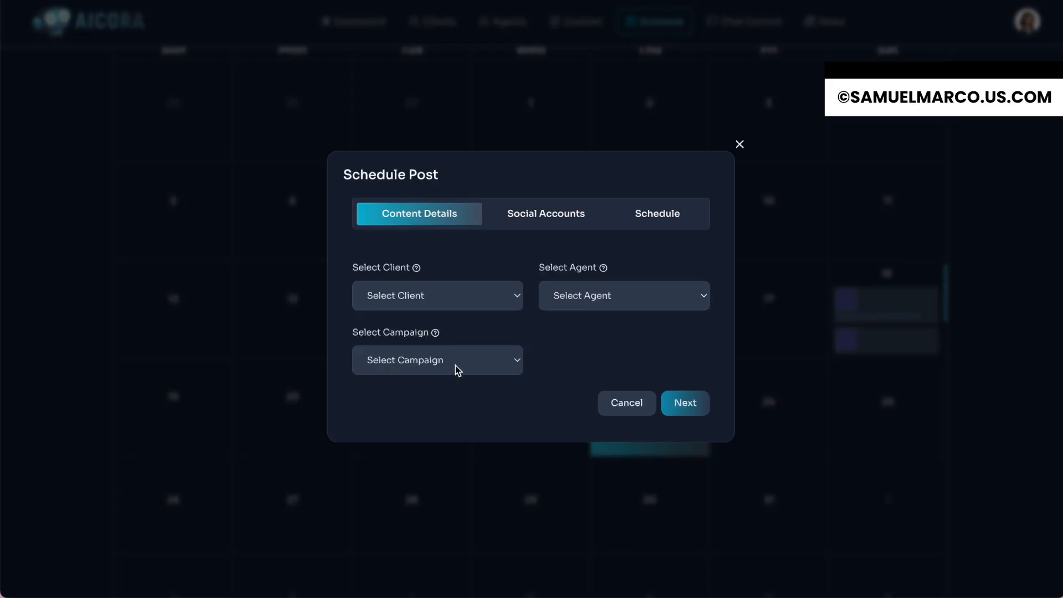
click(450, 294)
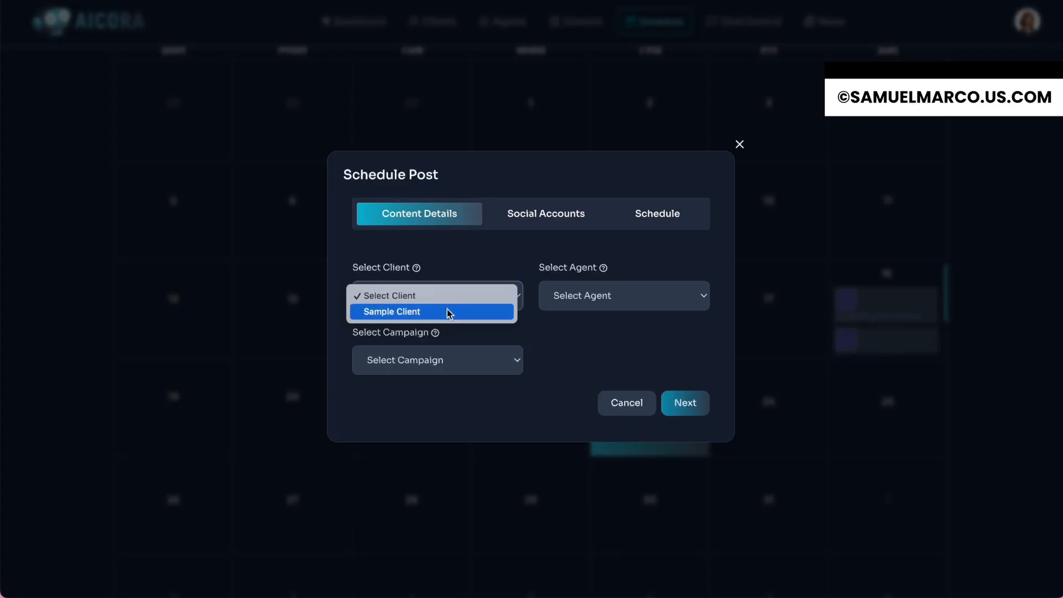
click(449, 311)
click(581, 294)
click(582, 318)
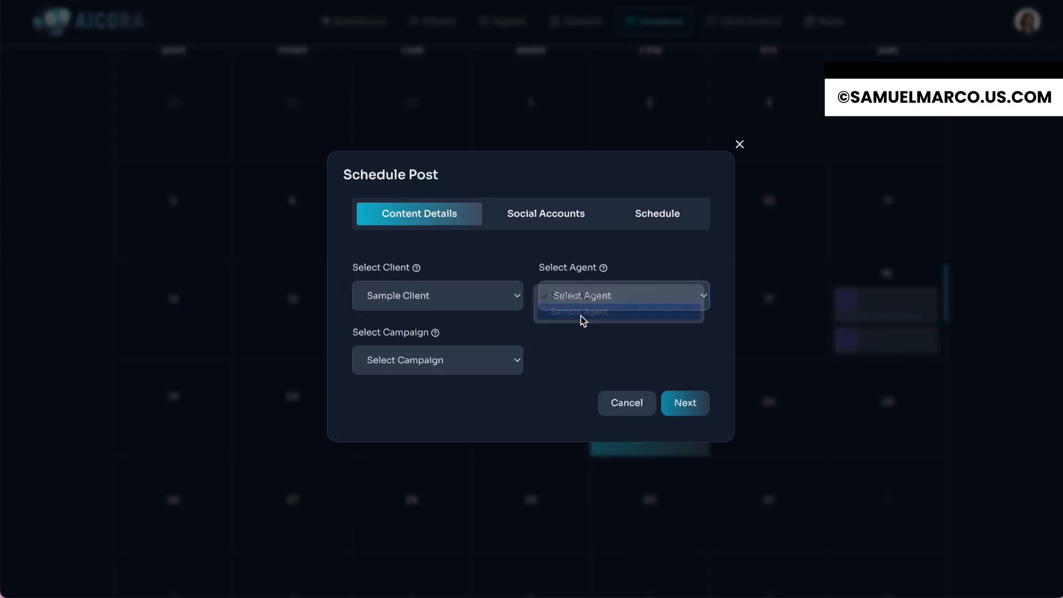
click(496, 299)
click(490, 301)
click(570, 300)
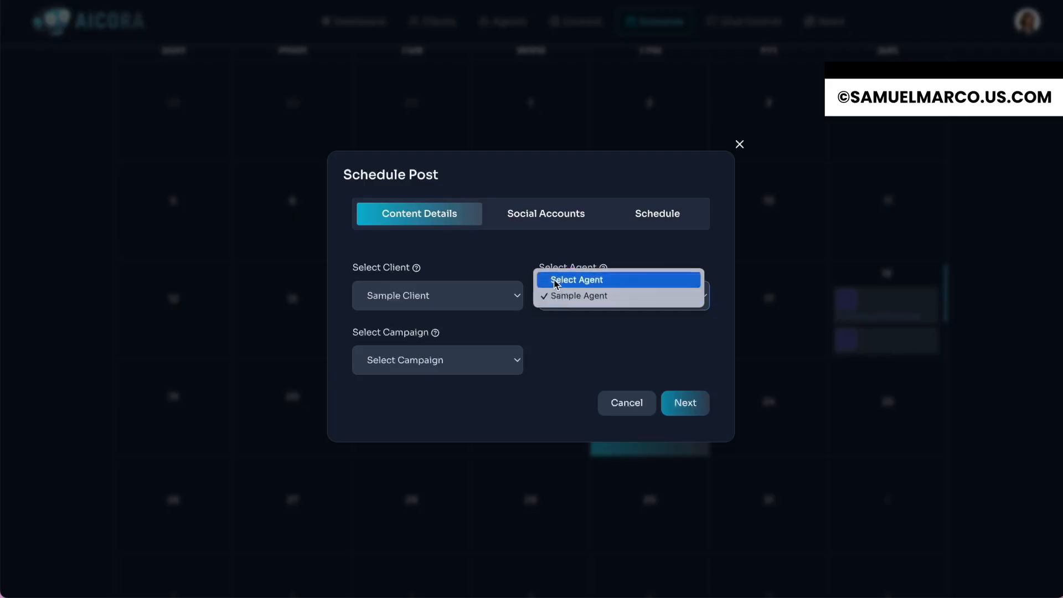
click(473, 299)
click(471, 300)
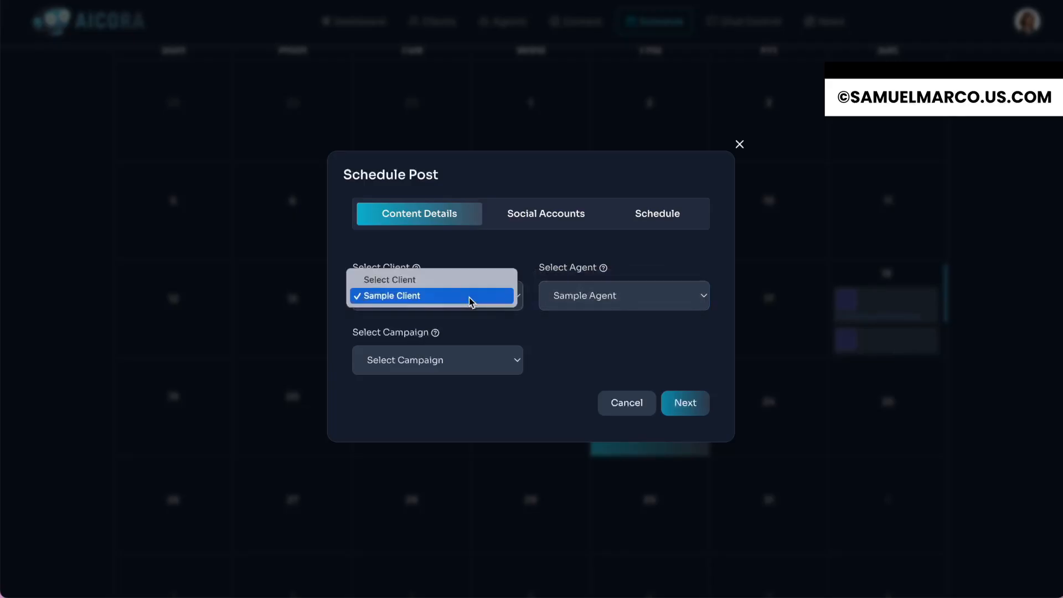
click(482, 296)
click(562, 303)
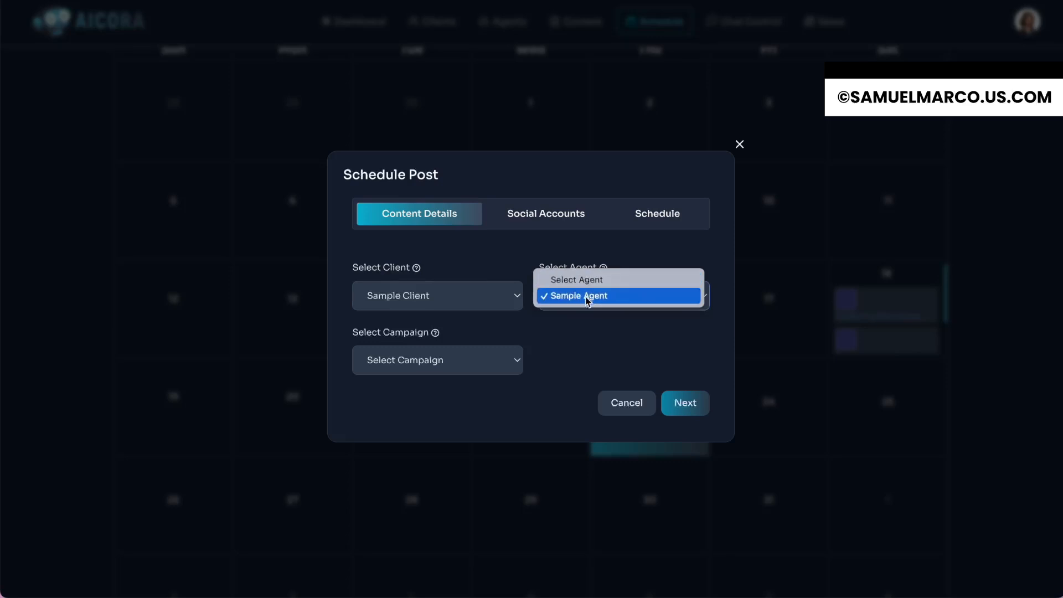
click(587, 300)
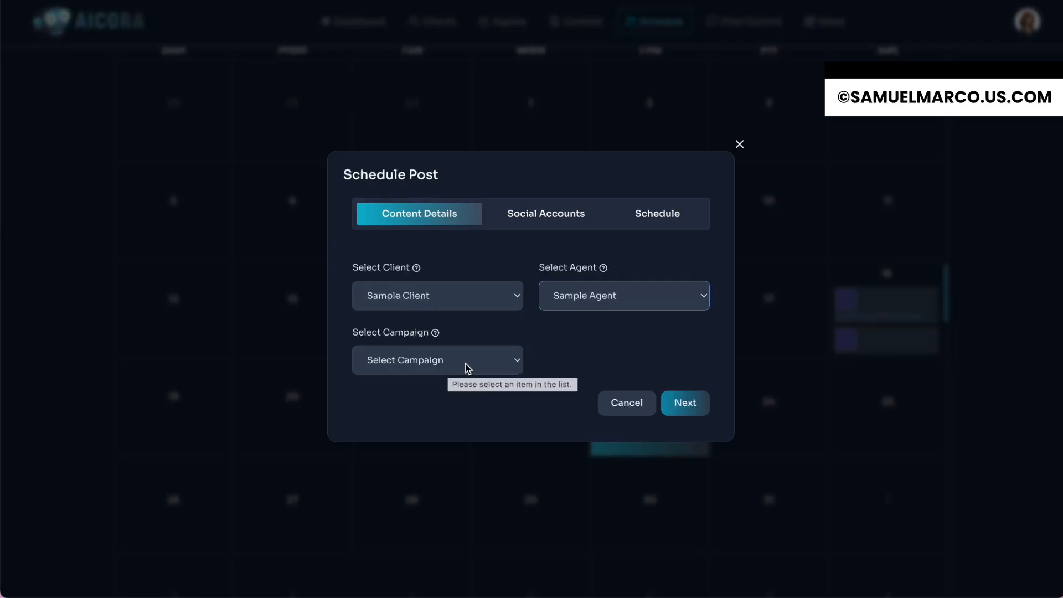
click(470, 296)
click(471, 297)
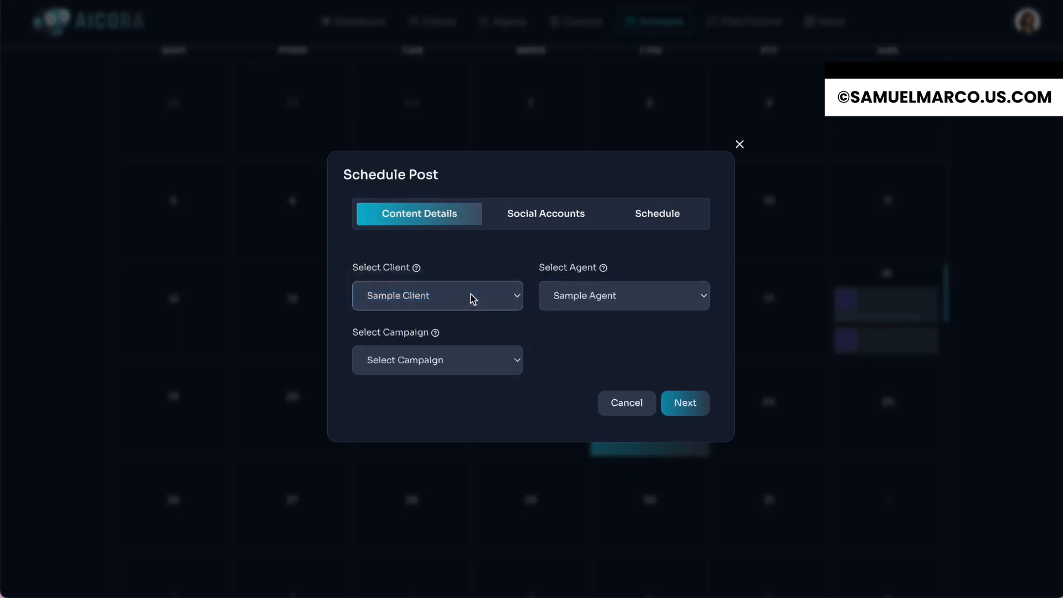
click(594, 300)
click(602, 281)
click(478, 302)
click(479, 287)
click(479, 306)
click(557, 304)
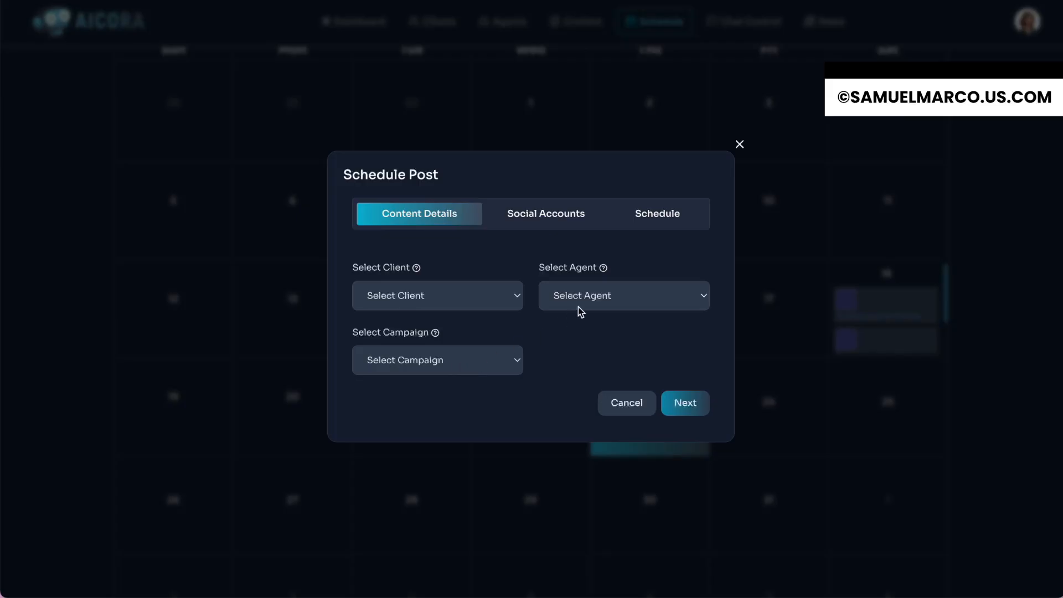
- Set the post's client to Sample Client, agent to Sample Agent and campaign to the "Exploring the Future with AI" image campaign, and complete Content Details
click(463, 300)
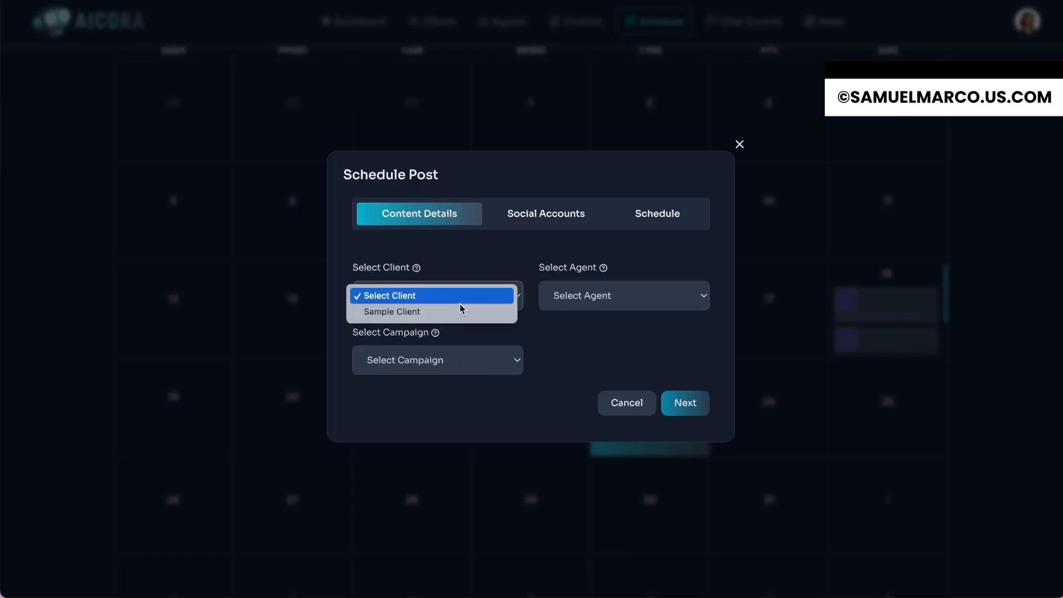
click(458, 311)
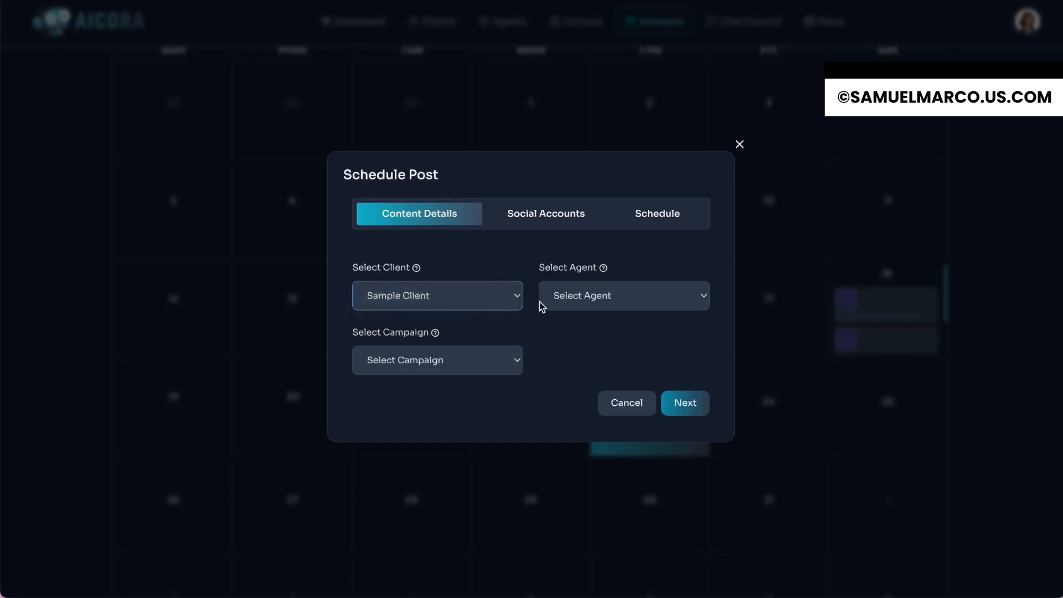
click(592, 296)
click(591, 315)
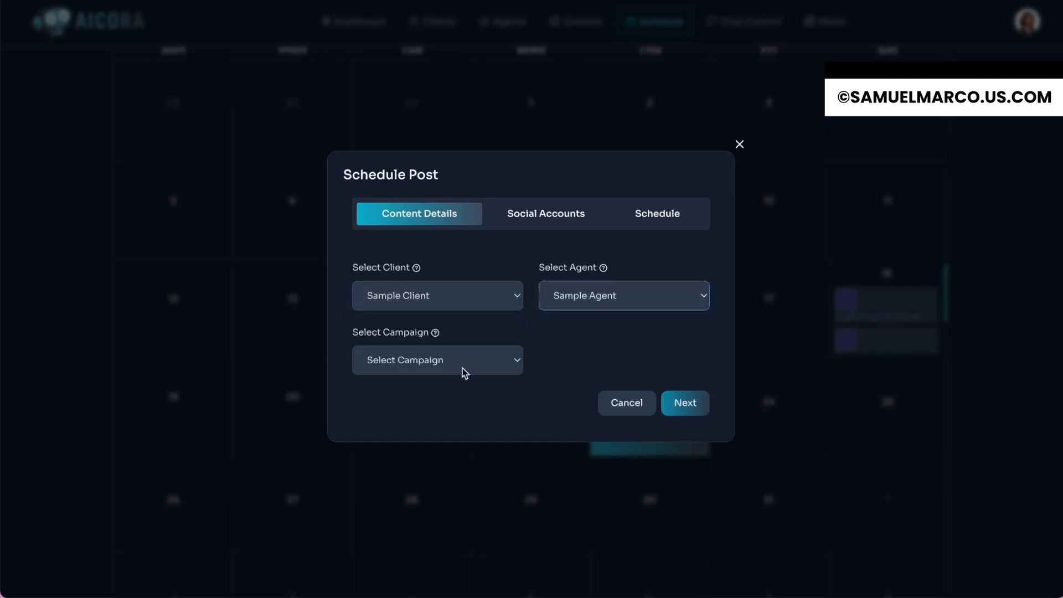
click(463, 372)
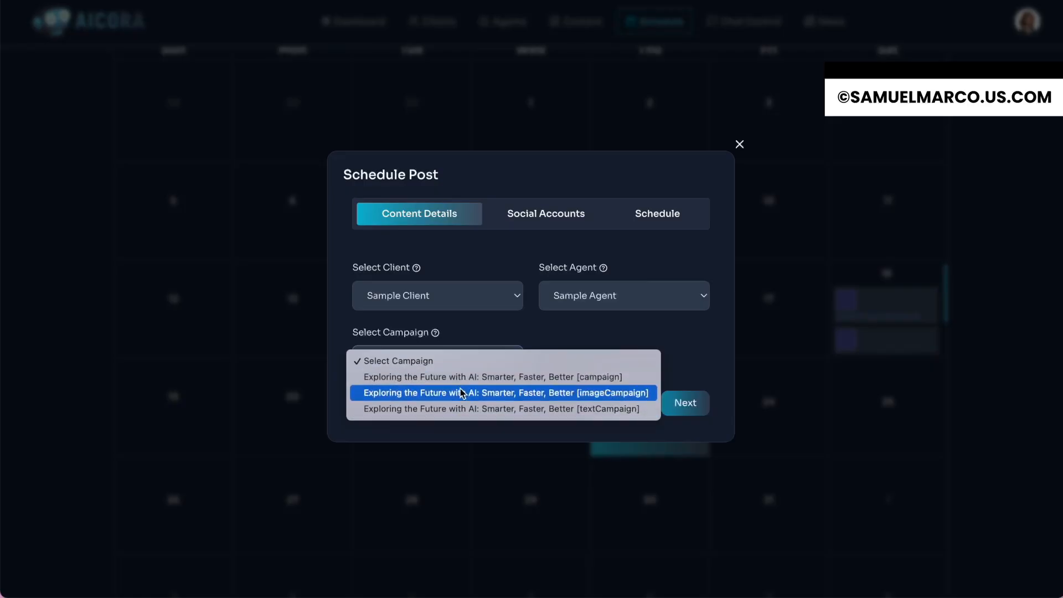
click(505, 397)
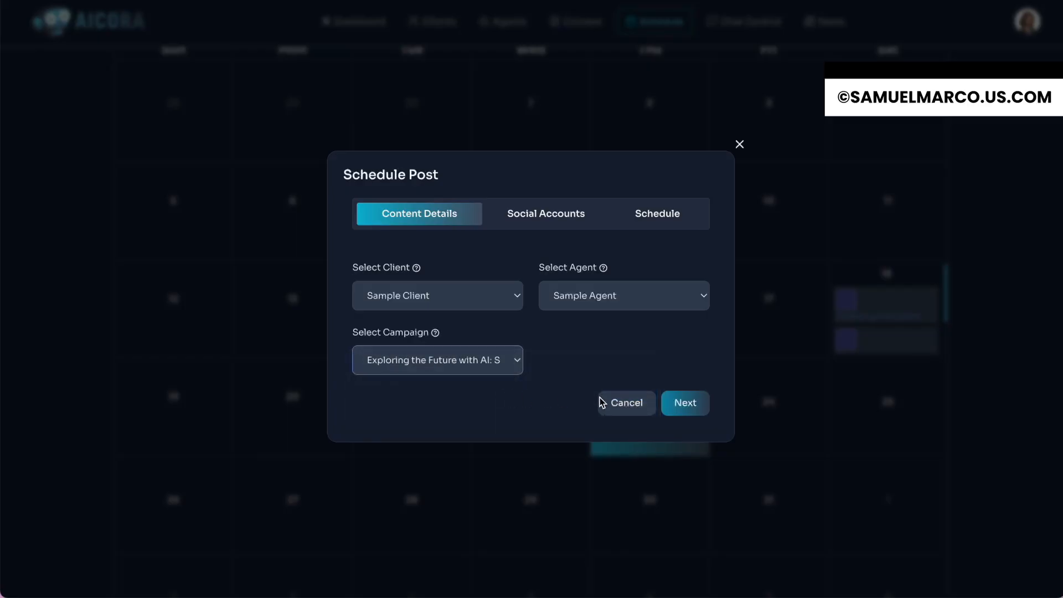
click(686, 404)
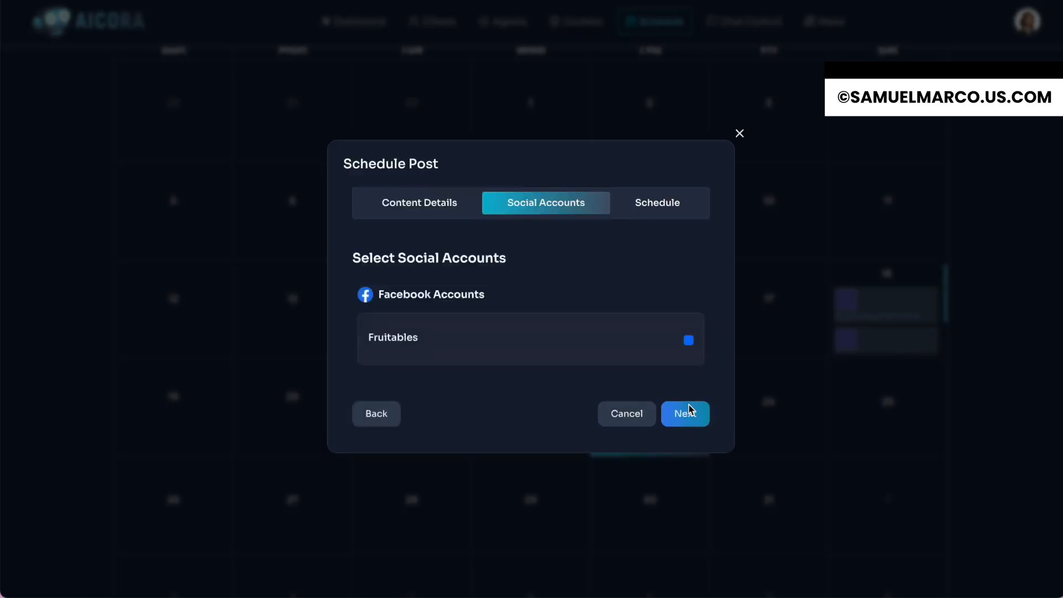